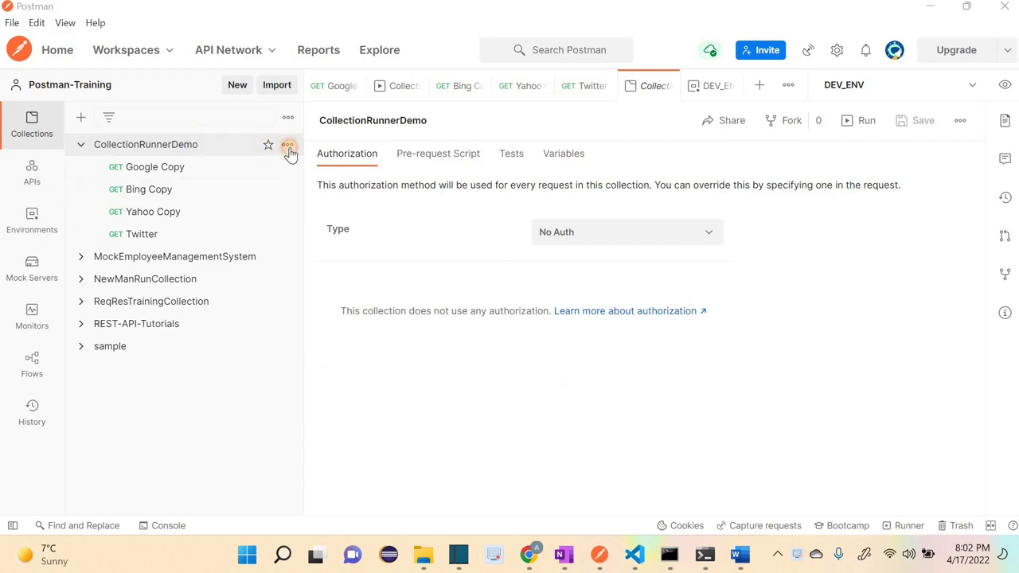
Step: Open the Google Copy request in CollectionRunnerDemo and inspect its {{google}} variable
{"action": "left_click", "coordinate": [287, 146]}
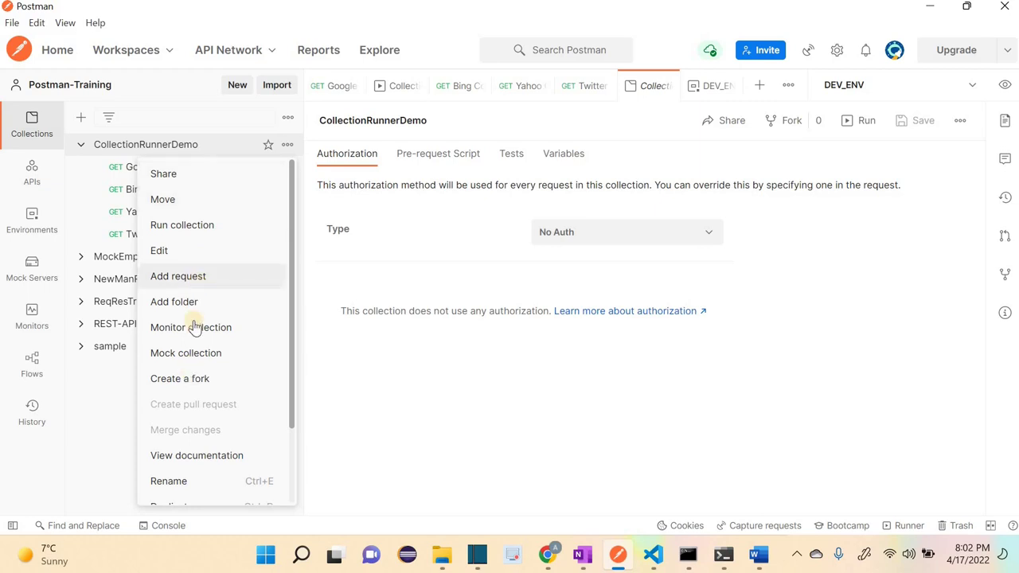
{"action": "left_click", "coordinate": [836, 125]}
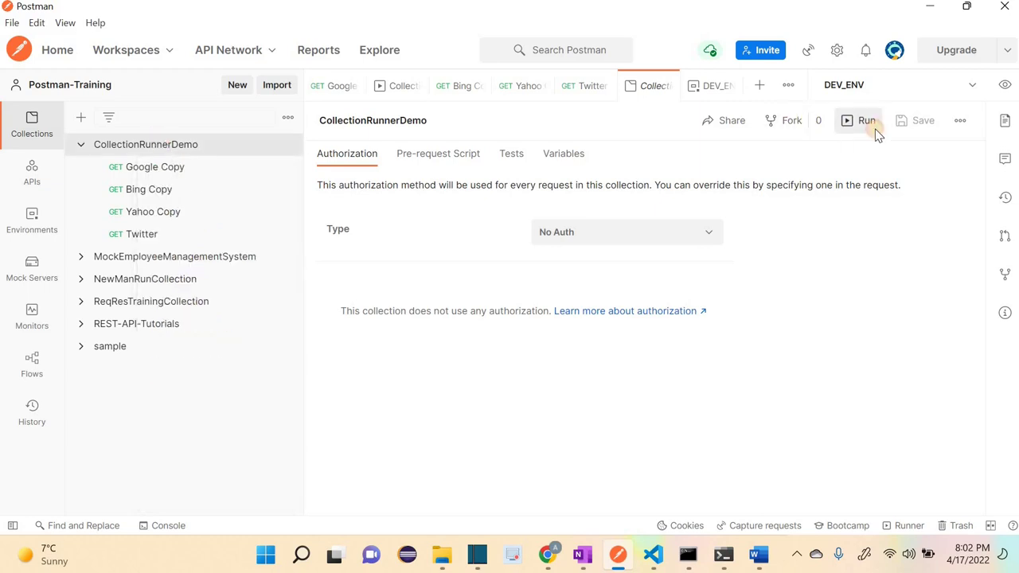
{"action": "left_click", "coordinate": [874, 128]}
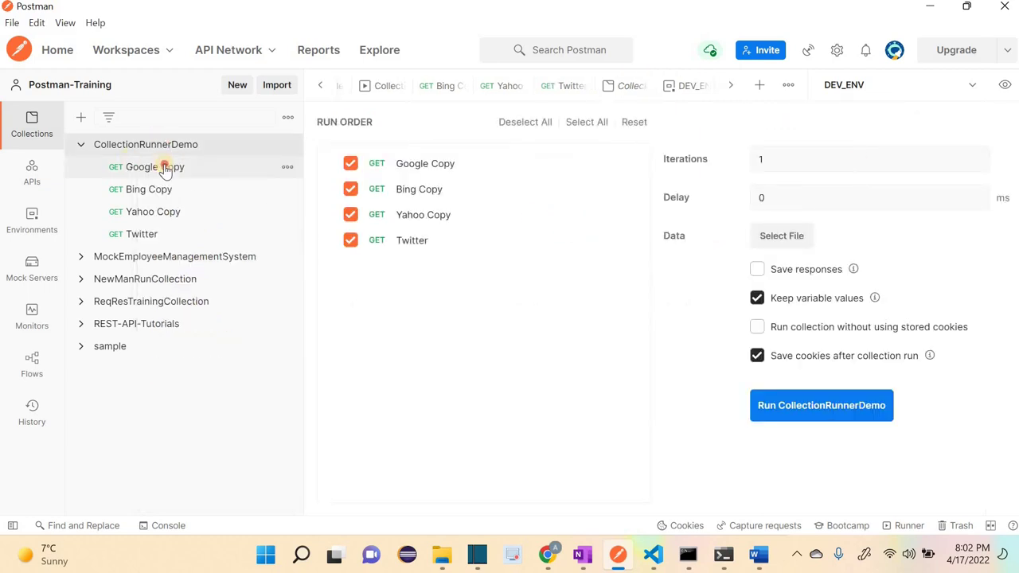
{"action": "left_click", "coordinate": [164, 168]}
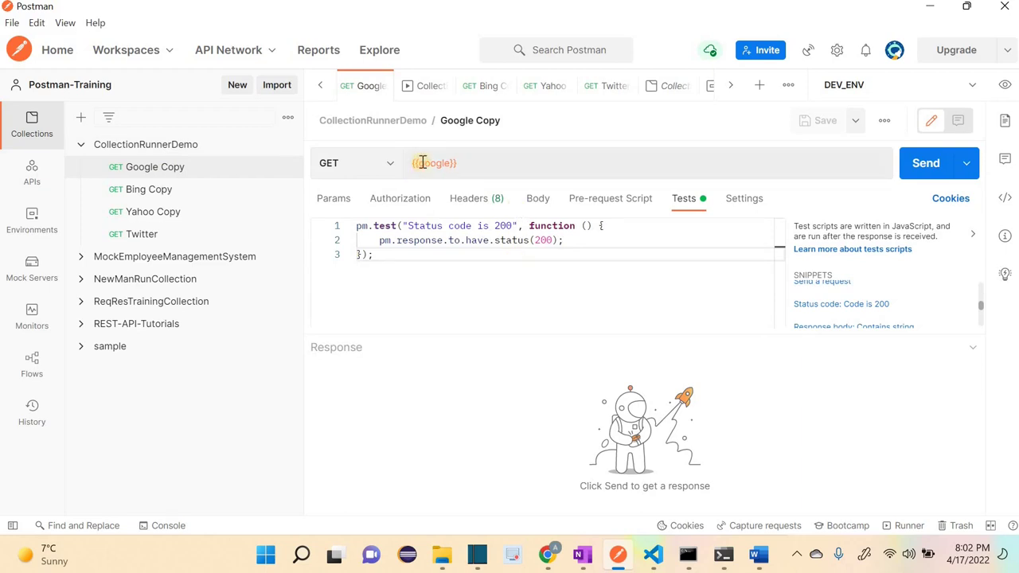
{"action": "mouse_move", "coordinate": [422, 162]}
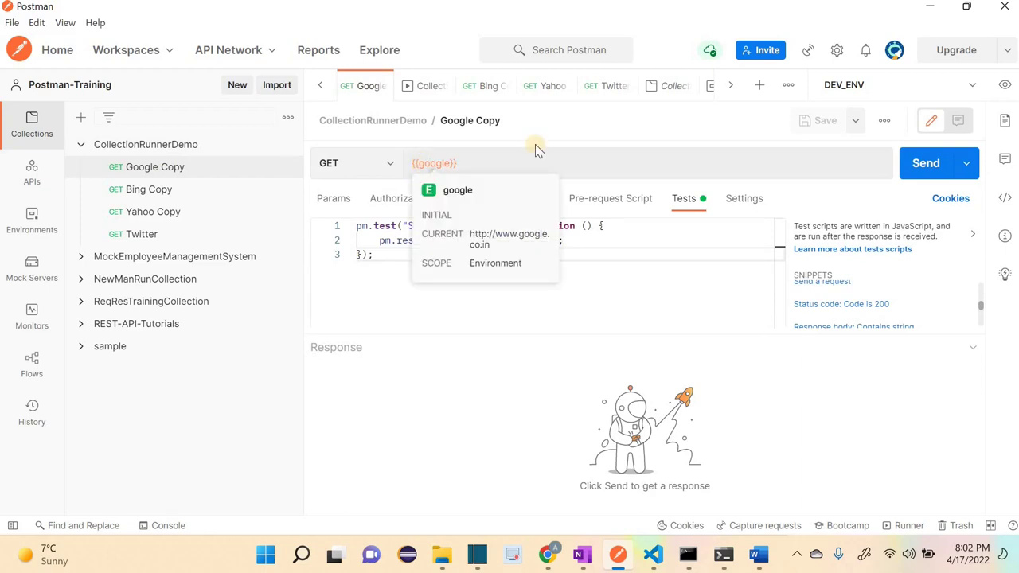
Step: Review the active environment's variable values and open DEV_ENV in the environment editor
{"action": "left_click", "coordinate": [1006, 86]}
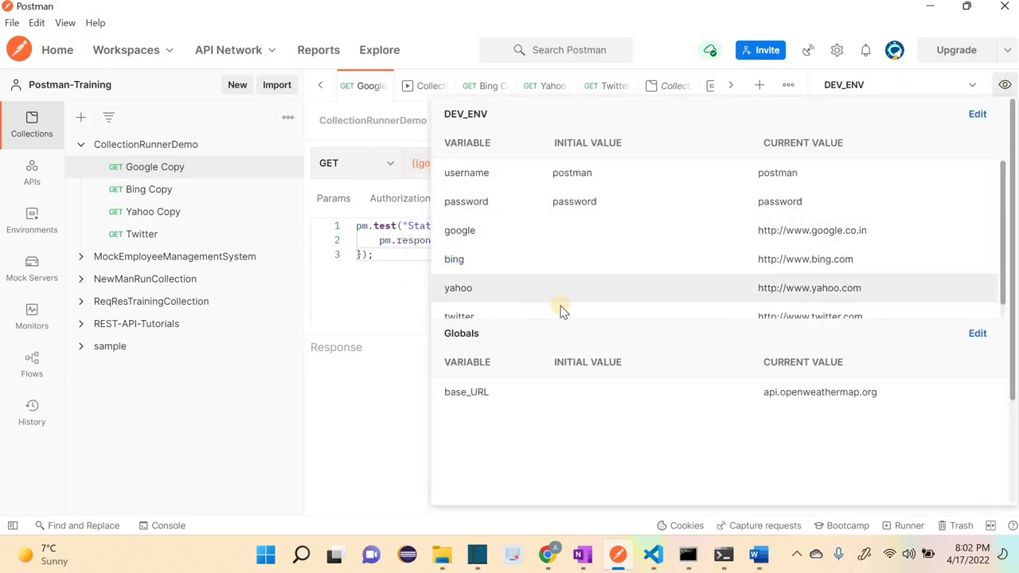
{"action": "scroll", "coordinate": [559, 309], "scroll_direction": "down", "scroll_amount": 1}
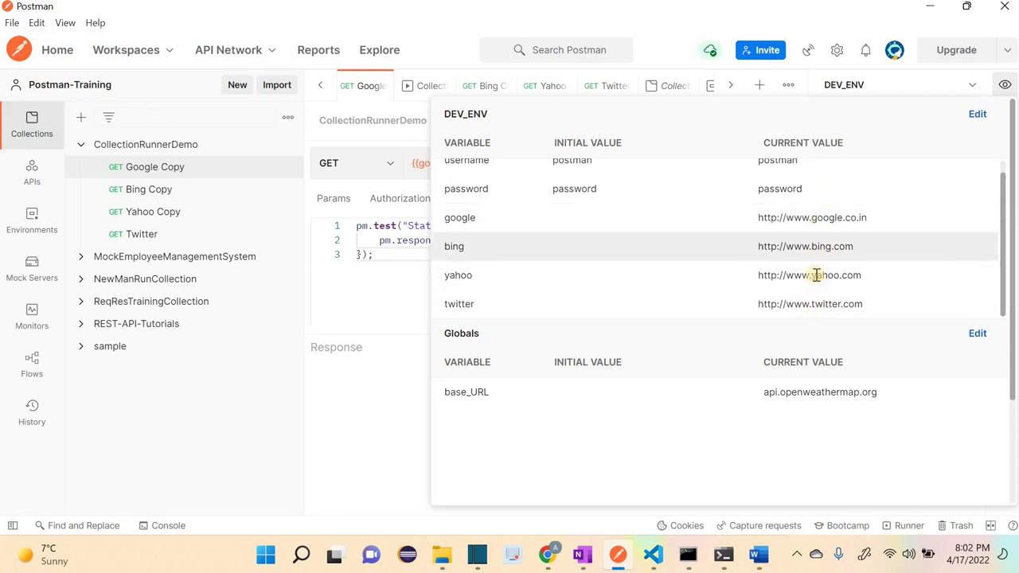
{"action": "scroll", "coordinate": [816, 275], "scroll_direction": "down", "scroll_amount": 3}
{"action": "scroll", "coordinate": [819, 262], "scroll_direction": "up", "scroll_amount": 3}
{"action": "left_click", "coordinate": [958, 220]}
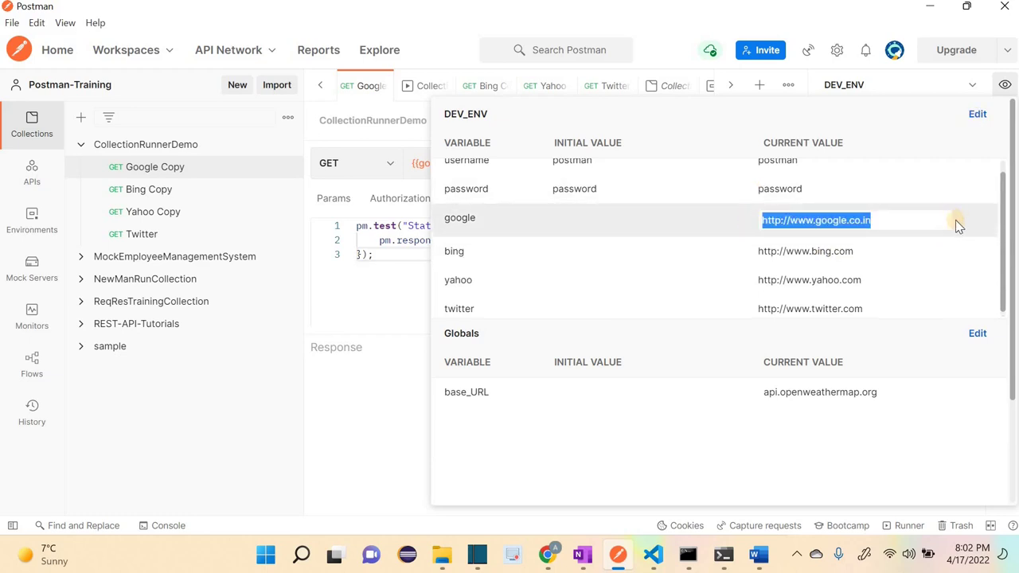
{"action": "left_click", "coordinate": [978, 113]}
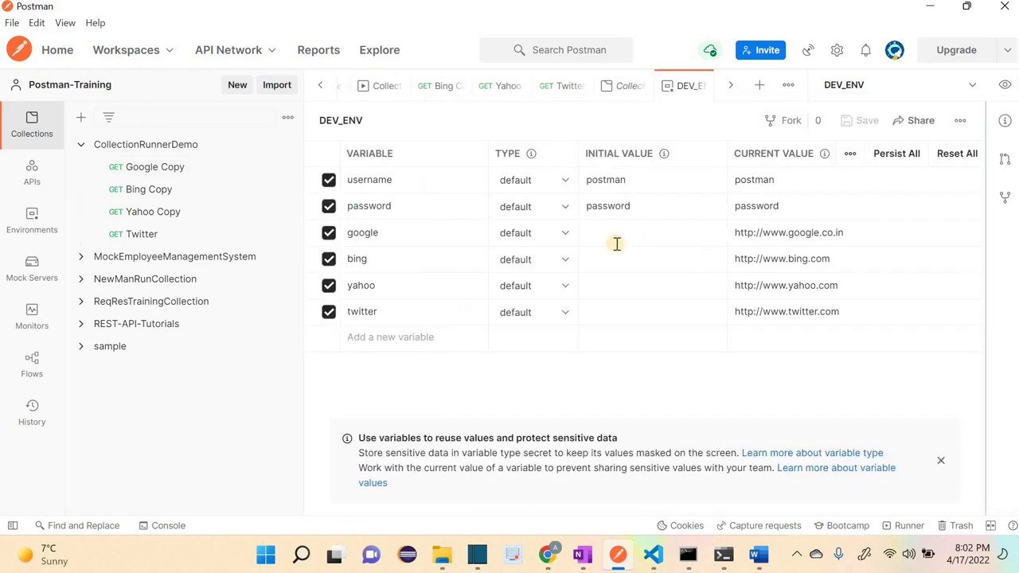
Step: Persist the current URLs of google, bing, yahoo and twitter as their initial values, then save DEV_ENV
{"action": "left_click", "coordinate": [609, 234]}
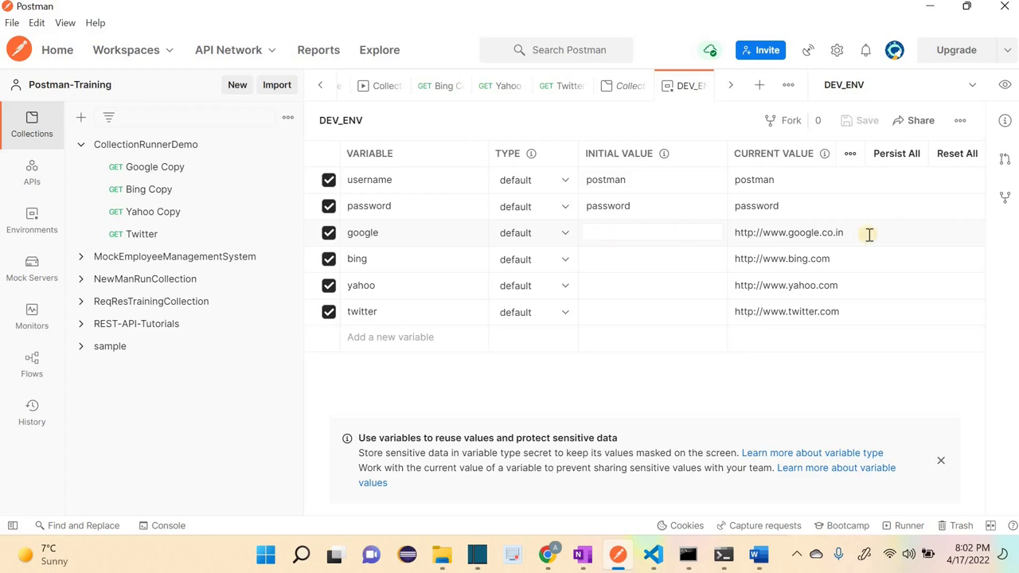
{"action": "left_click", "coordinate": [969, 239]}
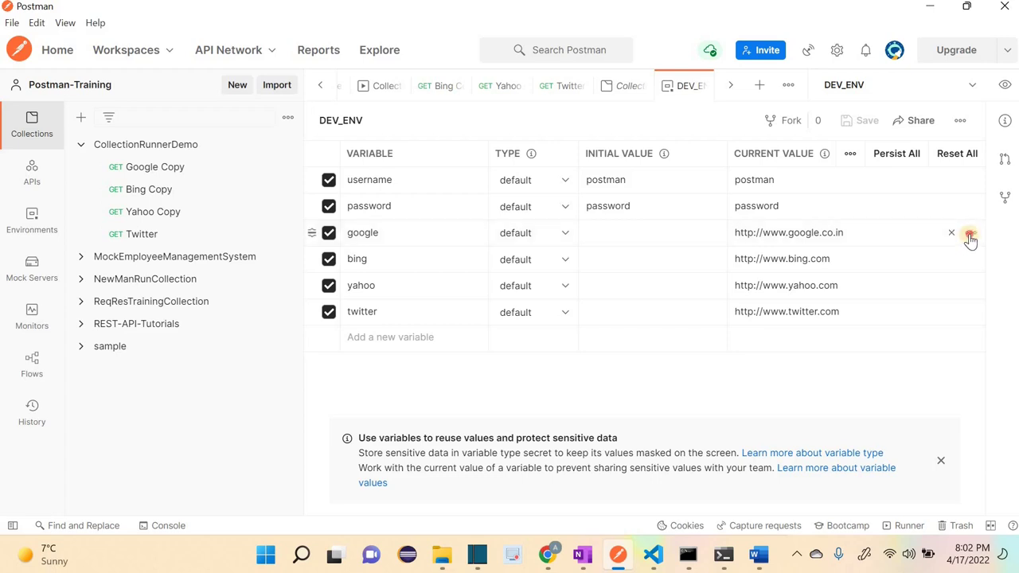
{"action": "left_click", "coordinate": [900, 264]}
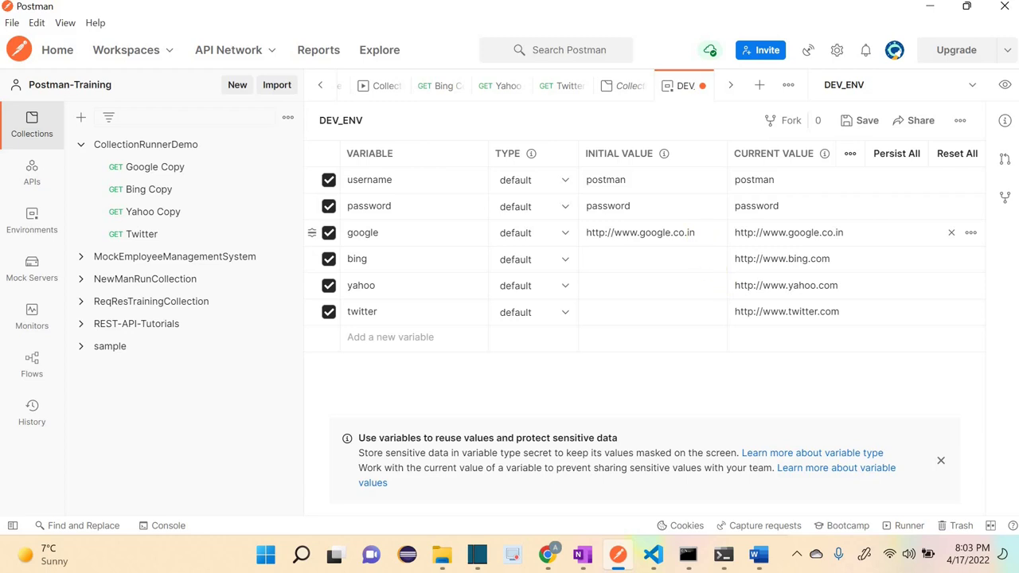
{"action": "left_click", "coordinate": [971, 259]}
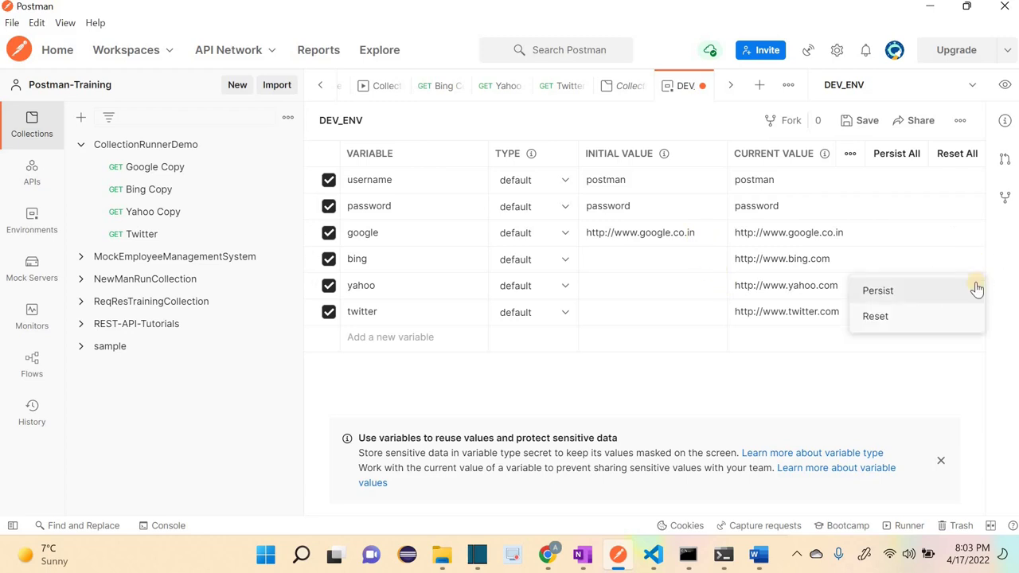
{"action": "left_click", "coordinate": [972, 288]}
{"action": "left_click", "coordinate": [971, 285]}
{"action": "left_click", "coordinate": [927, 317]}
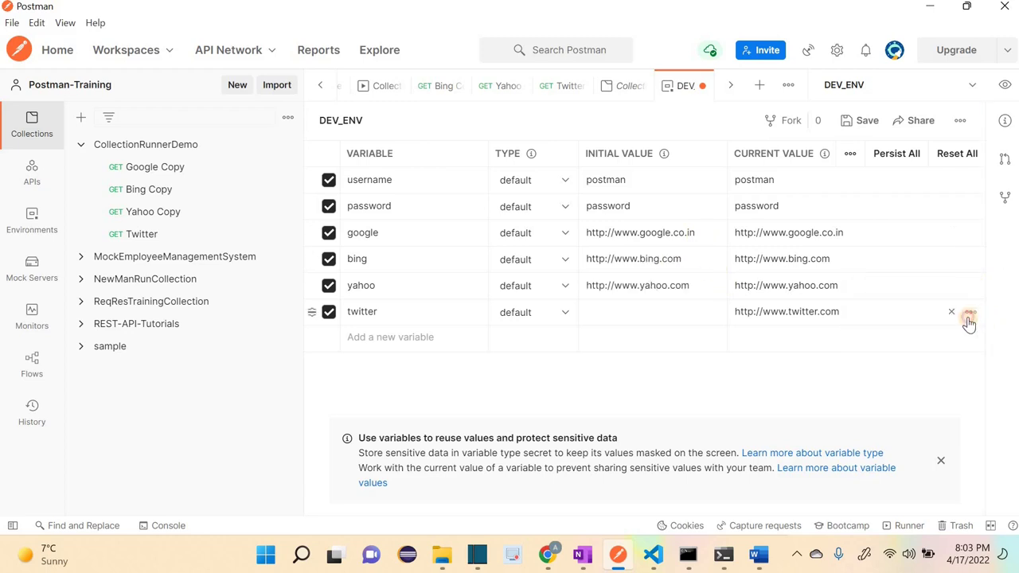
{"action": "left_click", "coordinate": [970, 317]}
{"action": "left_click", "coordinate": [915, 343]}
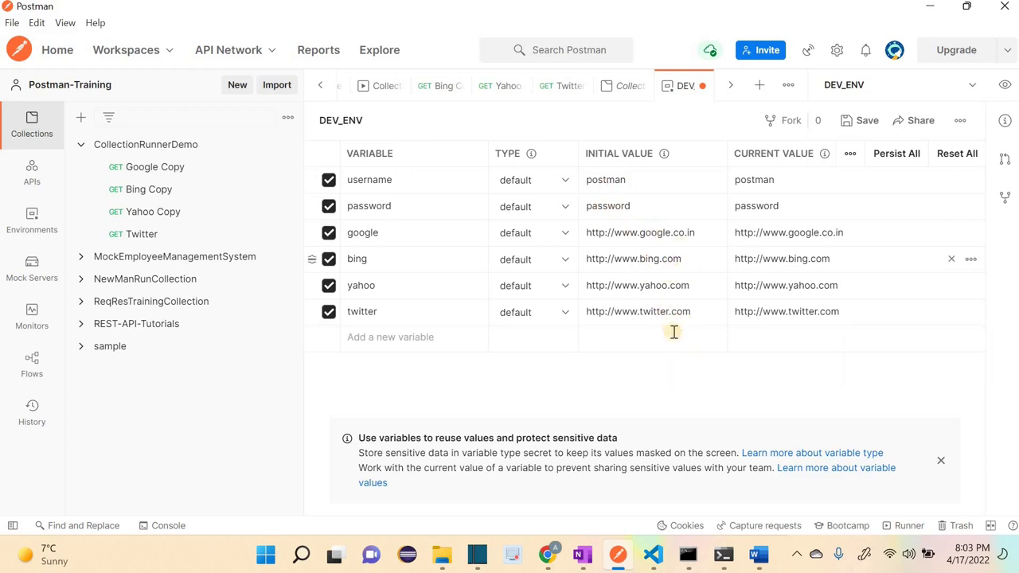
{"action": "left_click", "coordinate": [875, 121]}
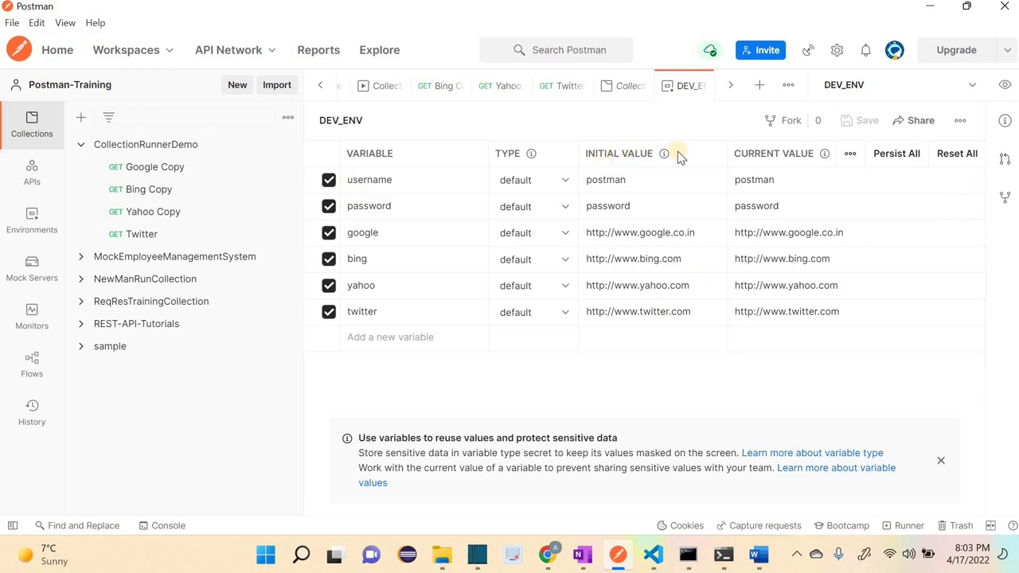
Step: Run all four CollectionRunnerDemo requests in the collection runner
{"action": "left_click", "coordinate": [162, 150]}
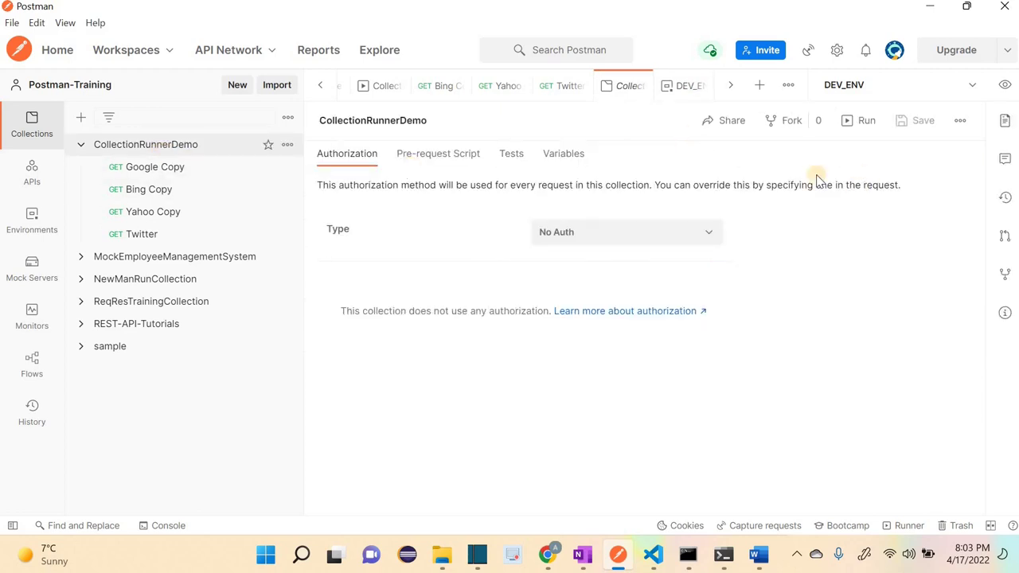
{"action": "left_click", "coordinate": [856, 129]}
{"action": "left_click", "coordinate": [786, 411]}
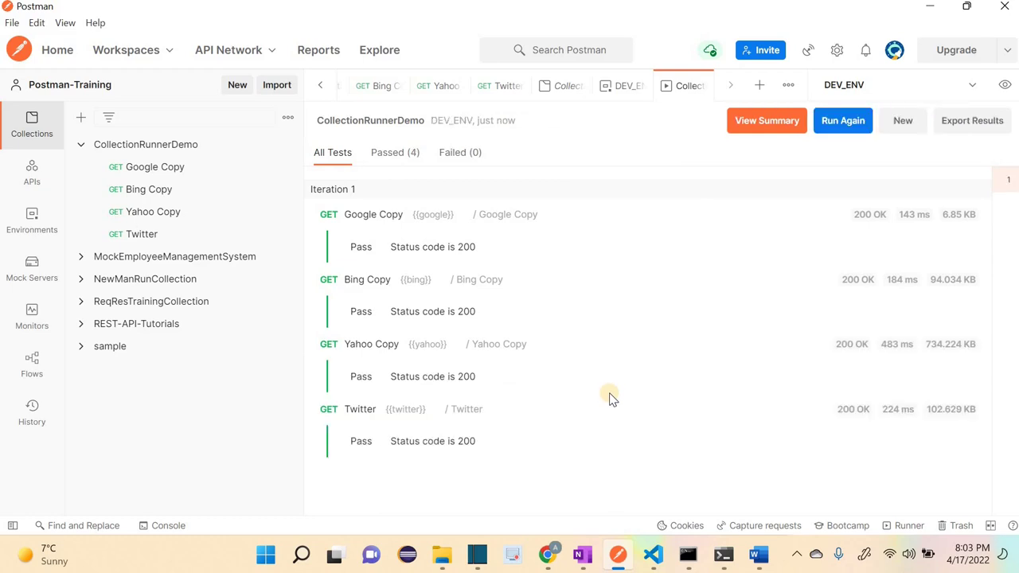
Step: Generate a public JSON link for sharing the CollectionRunnerDemo collection
{"action": "left_click", "coordinate": [288, 144]}
{"action": "left_click", "coordinate": [221, 178]}
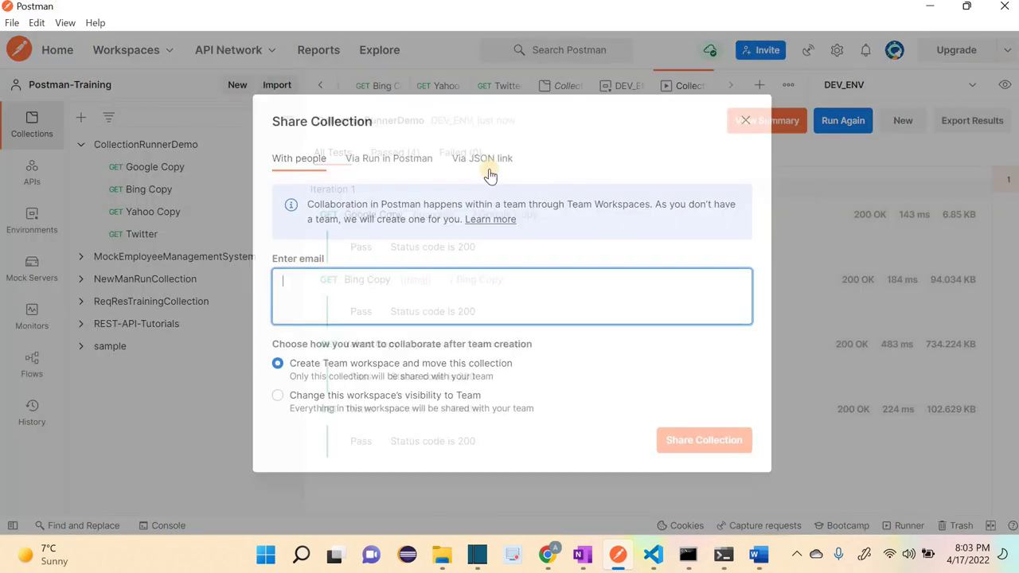
{"action": "left_click", "coordinate": [482, 143]}
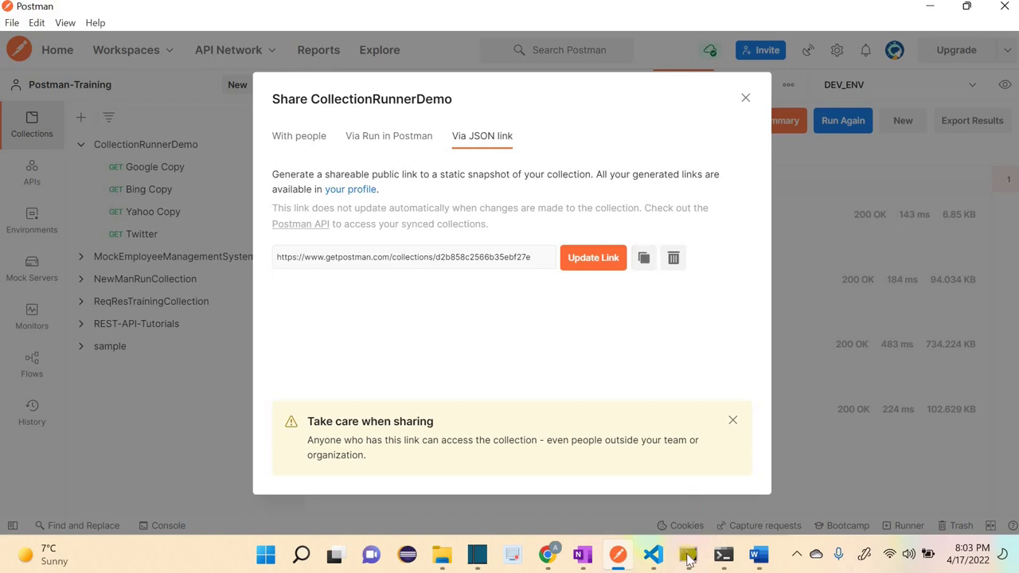
{"action": "left_click", "coordinate": [557, 469]}
{"action": "scroll", "coordinate": [398, 411], "scroll_direction": "down", "scroll_amount": 15}
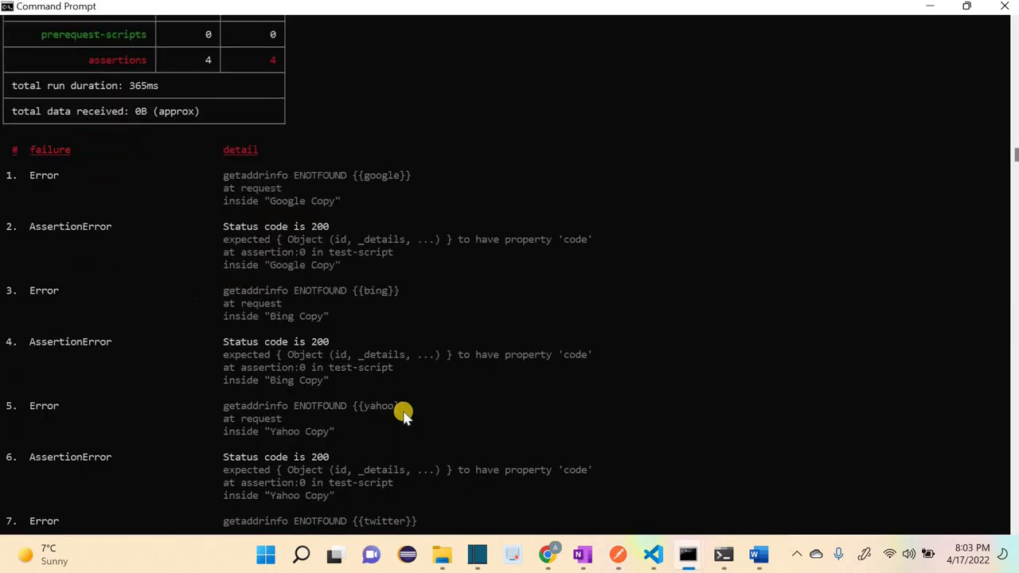
Step: Run newman on the pasted public collection link and review the ENOTFOUND failures
{"action": "scroll", "coordinate": [402, 414], "scroll_direction": "up", "scroll_amount": 1}
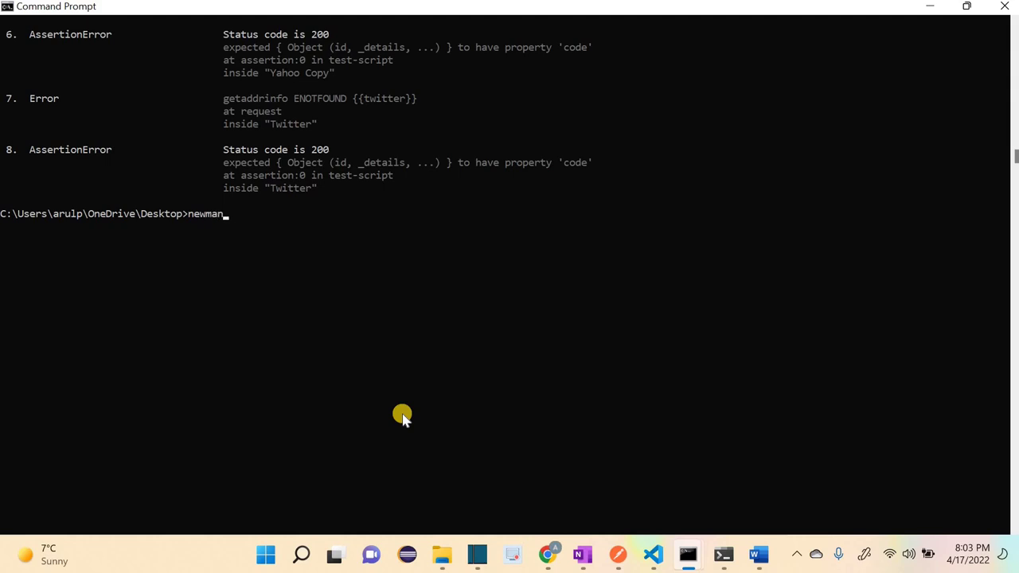
{"action": "type", "text": "https://www.getpostman.com/collections/d2b858c2566b35ebf27e"}
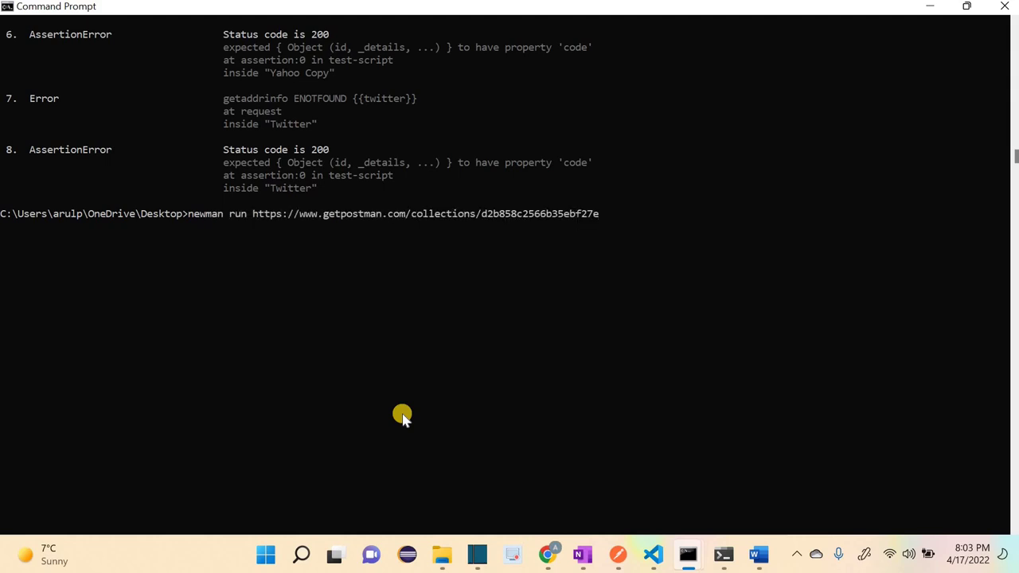
{"action": "key", "text": "Return"}
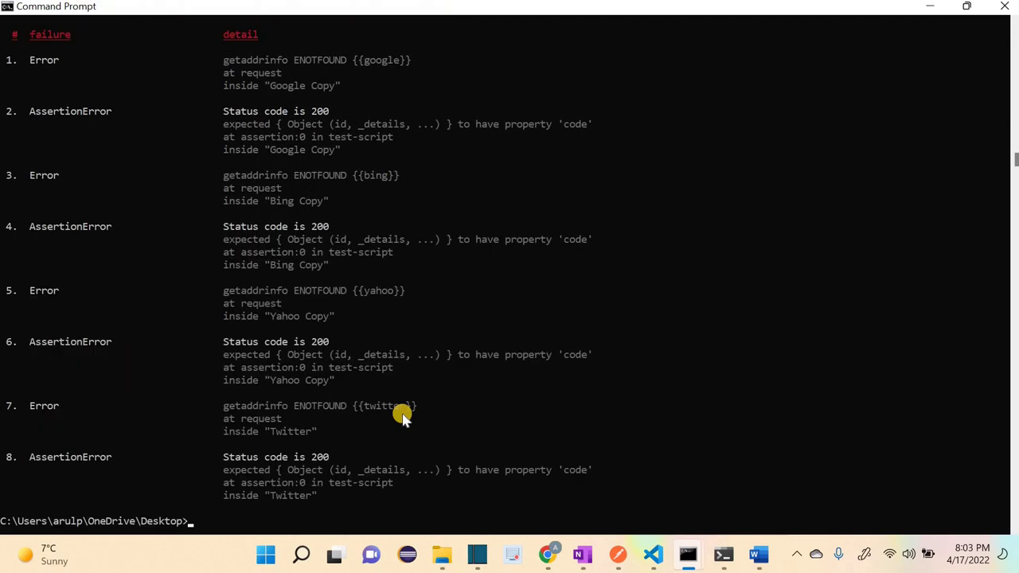
{"action": "scroll", "coordinate": [418, 398], "scroll_direction": "up", "scroll_amount": 10}
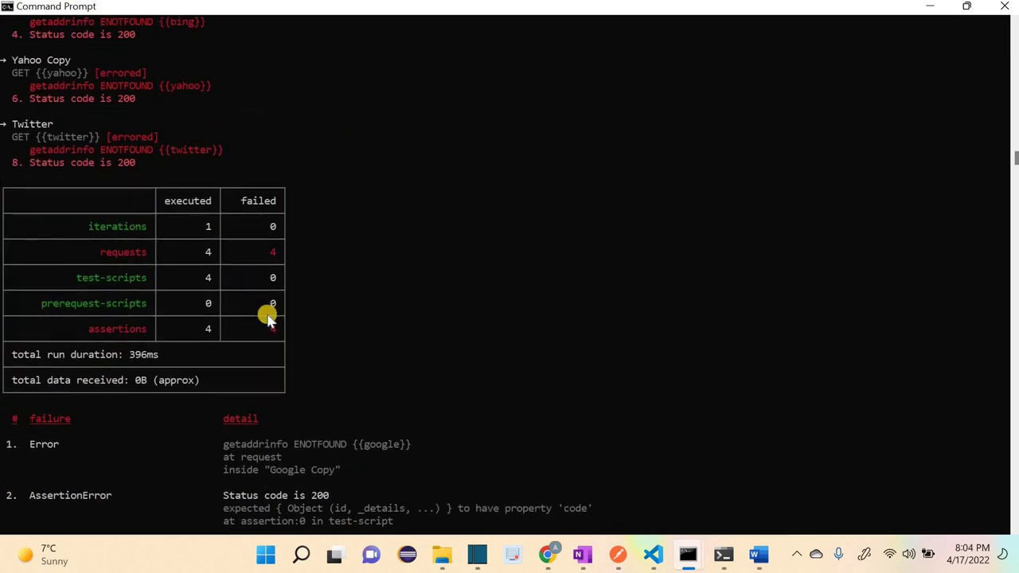
{"action": "scroll", "coordinate": [598, 434], "scroll_direction": "up", "scroll_amount": 6}
{"action": "left_click", "coordinate": [620, 556]}
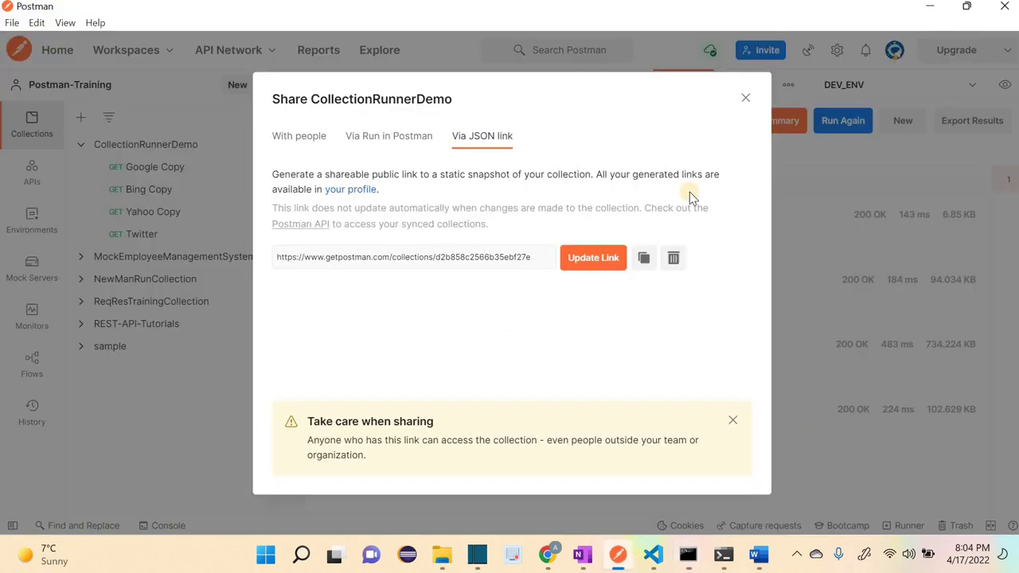
Step: Close the share dialog and check what {{google}} resolves to in the Google Copy request
{"action": "left_click", "coordinate": [188, 155]}
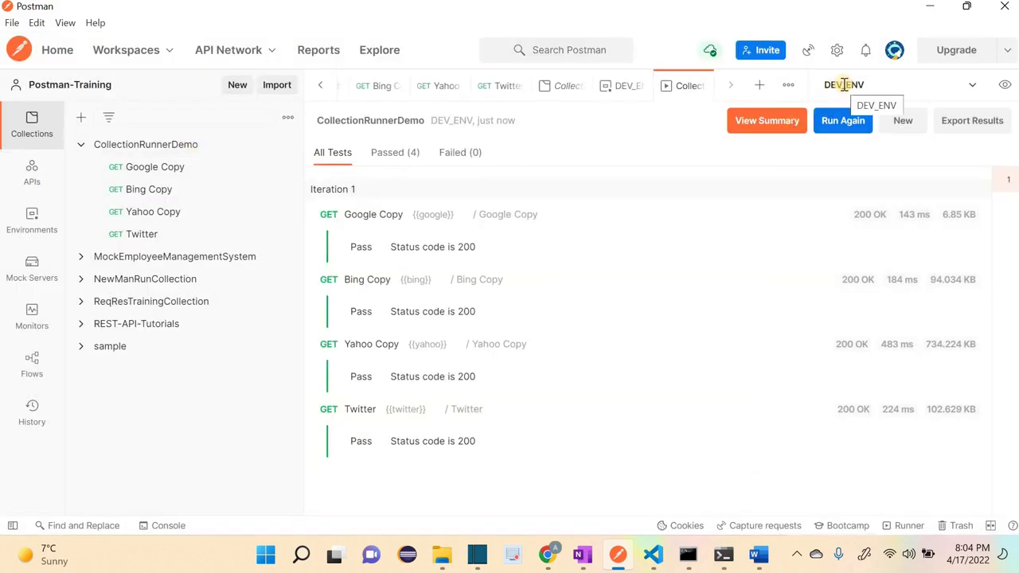
{"action": "left_click", "coordinate": [182, 168]}
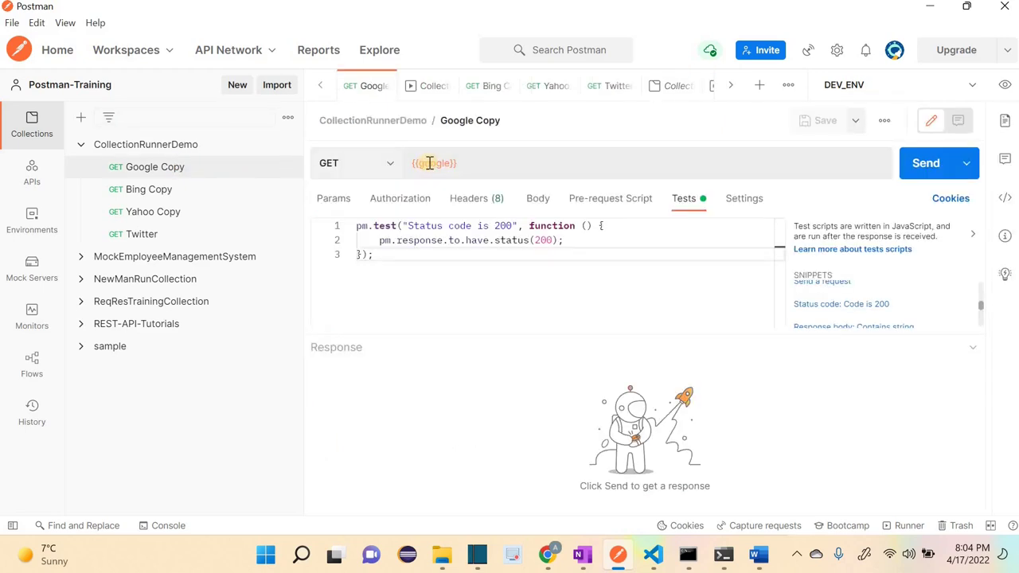
{"action": "mouse_move", "coordinate": [429, 162]}
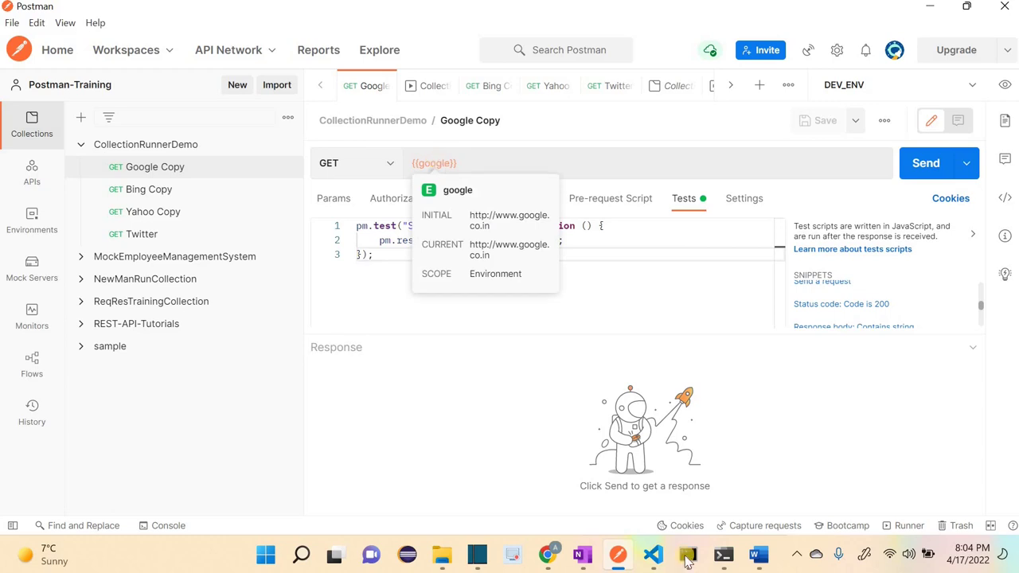
Step: Review the unresolved-variable errors and recall the newman run command, trimmed to end at -e
{"action": "mouse_move", "coordinate": [688, 554]}
{"action": "left_click", "coordinate": [523, 437]}
{"action": "scroll", "coordinate": [519, 438], "scroll_direction": "down", "scroll_amount": 12}
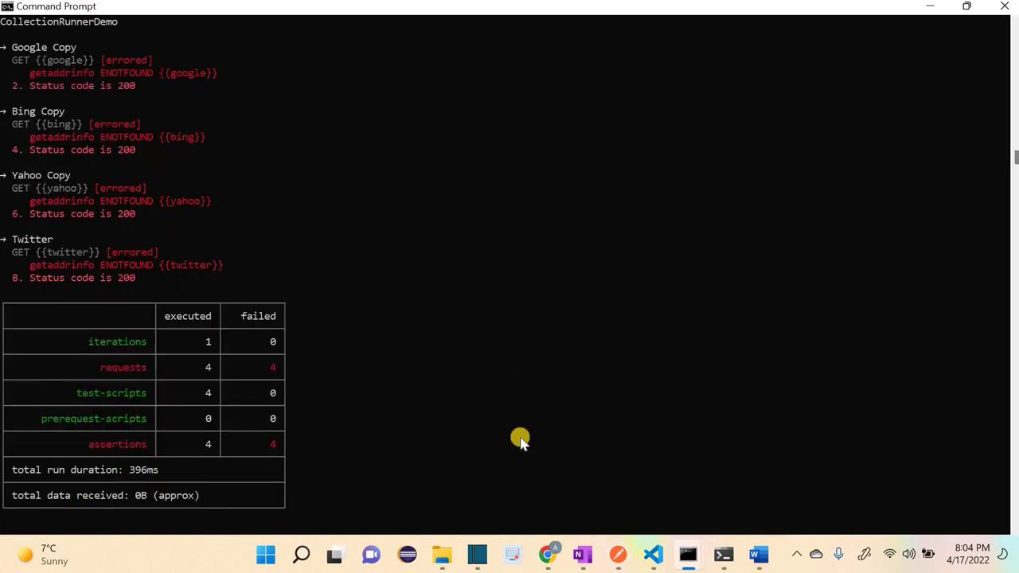
{"action": "scroll", "coordinate": [526, 452], "scroll_direction": "down", "scroll_amount": 13}
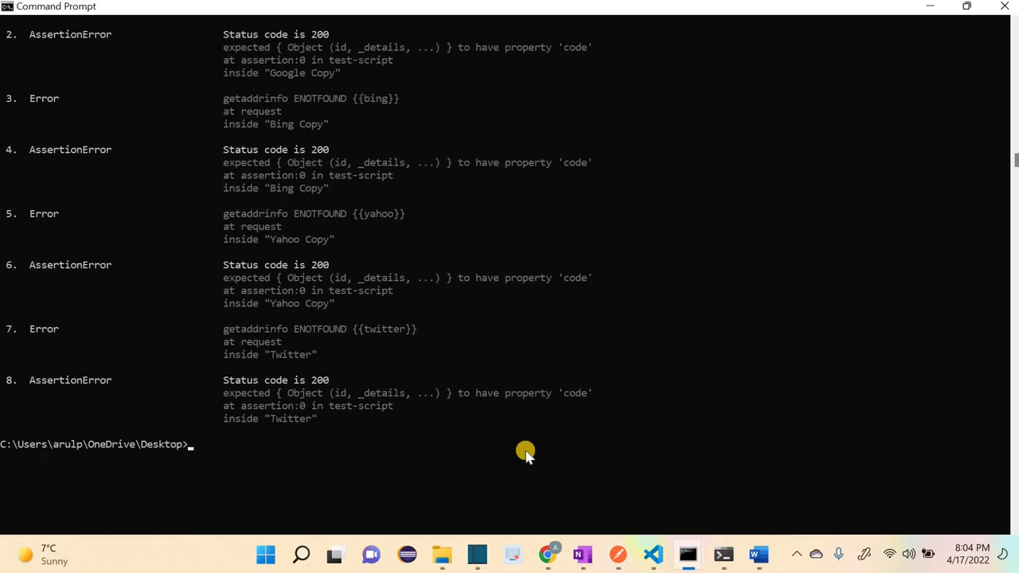
{"action": "scroll", "coordinate": [526, 452], "scroll_direction": "up", "scroll_amount": 1}
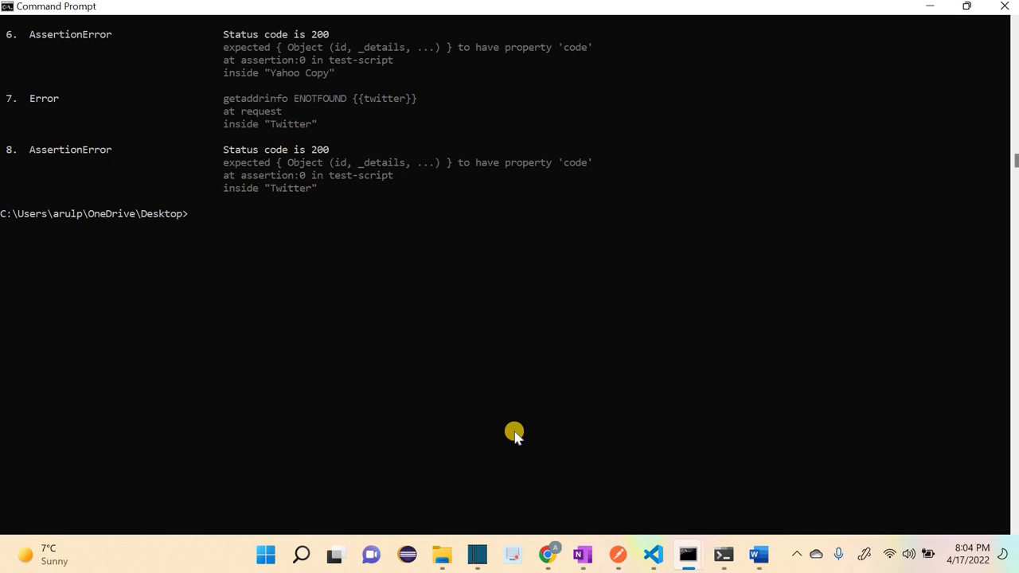
{"action": "double_click", "coordinate": [417, 98]}
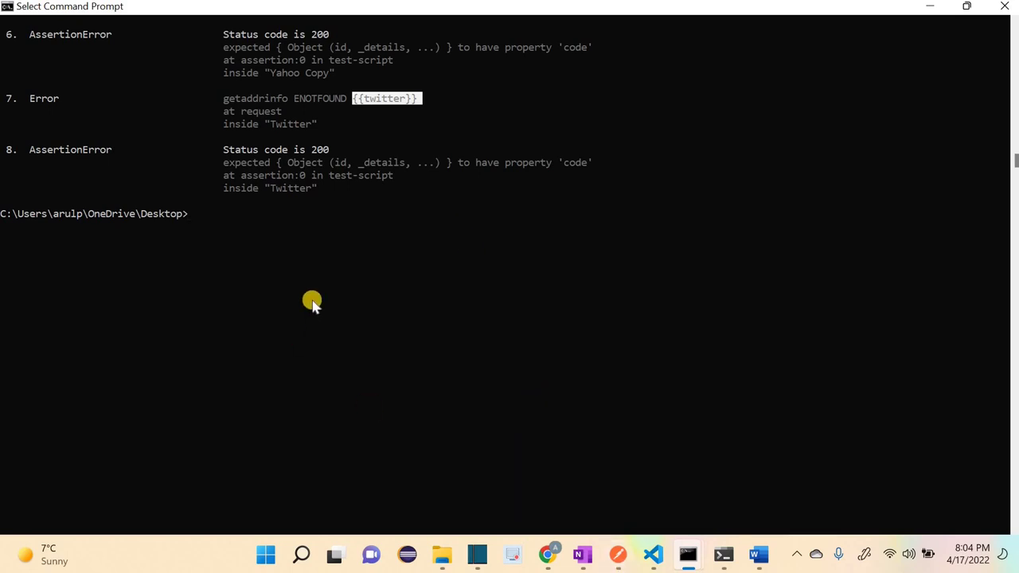
{"action": "type", "text": "newman run https://www.getpostman.com/collections/d2b858c2566b35ebf27e"}
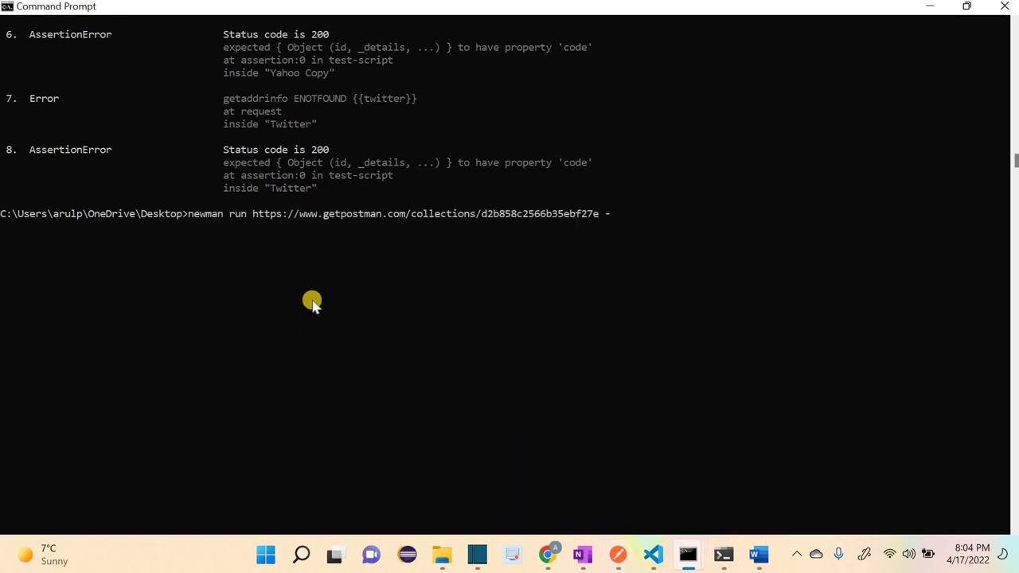
{"action": "left_click", "coordinate": [618, 555]}
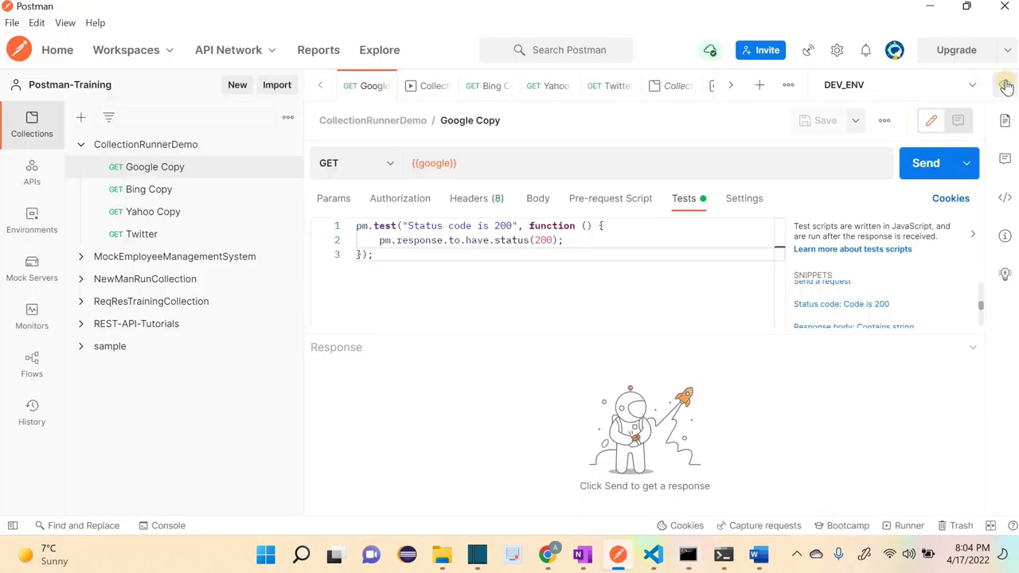
Step: Export DEV_ENV from its editor menu to the Desktop as DEV_ENV.postman_environment.json, confirming replacement
{"action": "left_click", "coordinate": [1005, 85]}
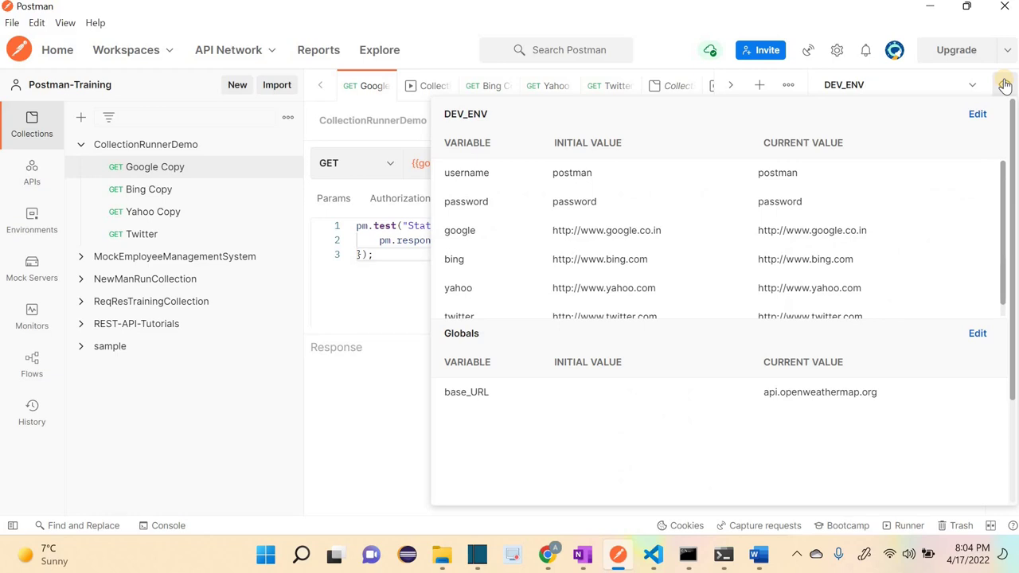
{"action": "left_click", "coordinate": [977, 115]}
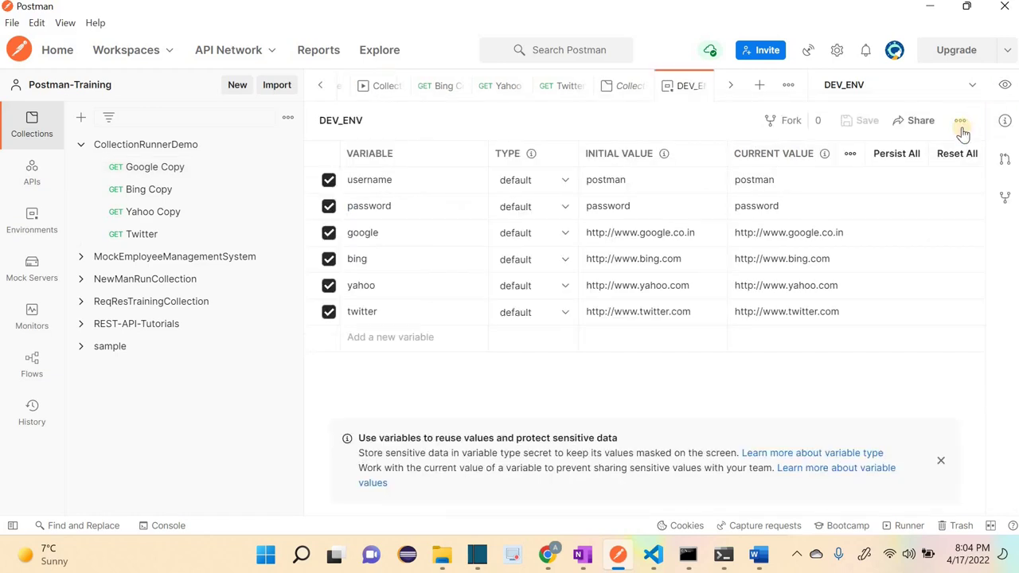
{"action": "left_click", "coordinate": [960, 124]}
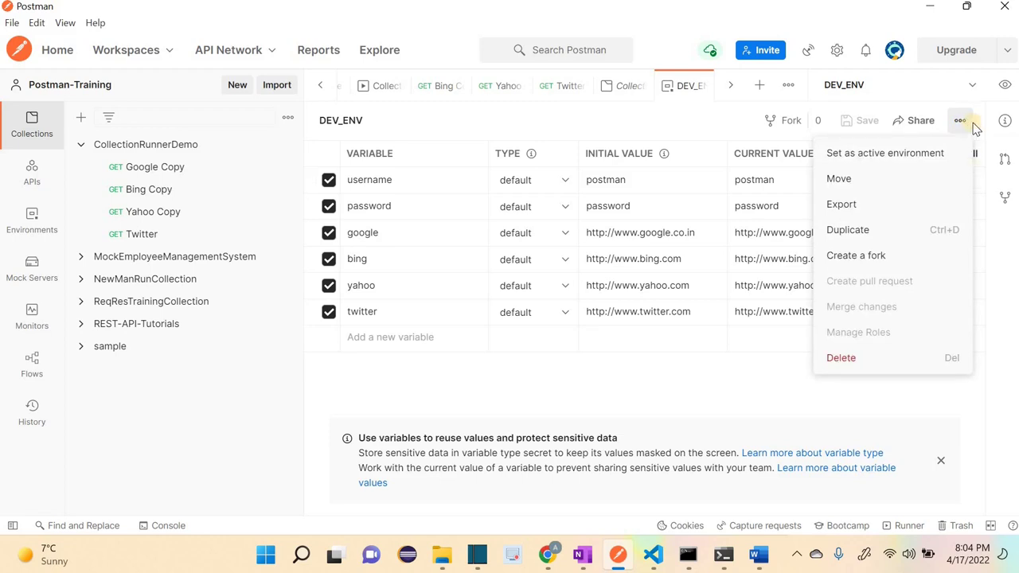
{"action": "left_click", "coordinate": [842, 206]}
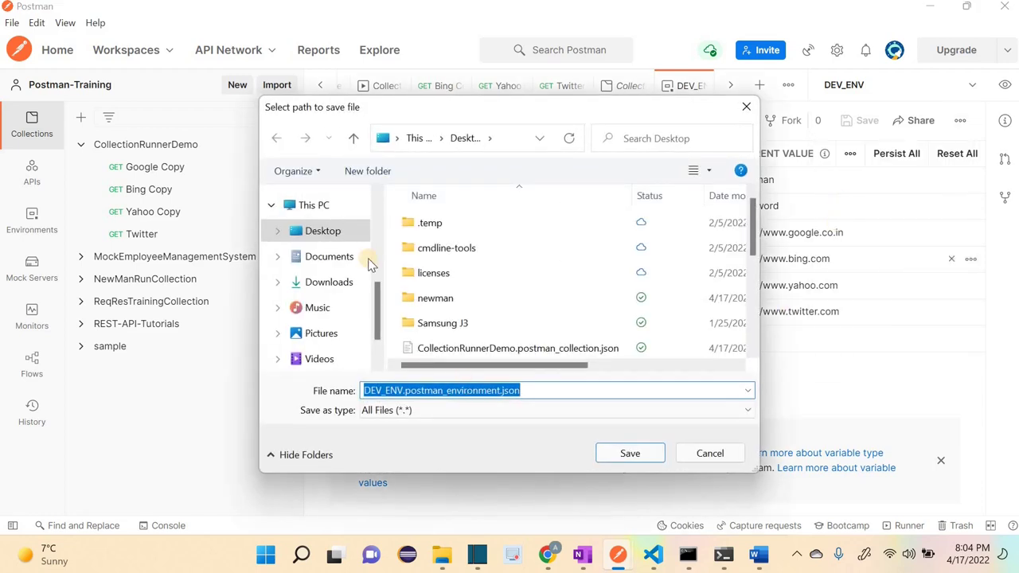
{"action": "left_click", "coordinate": [650, 454]}
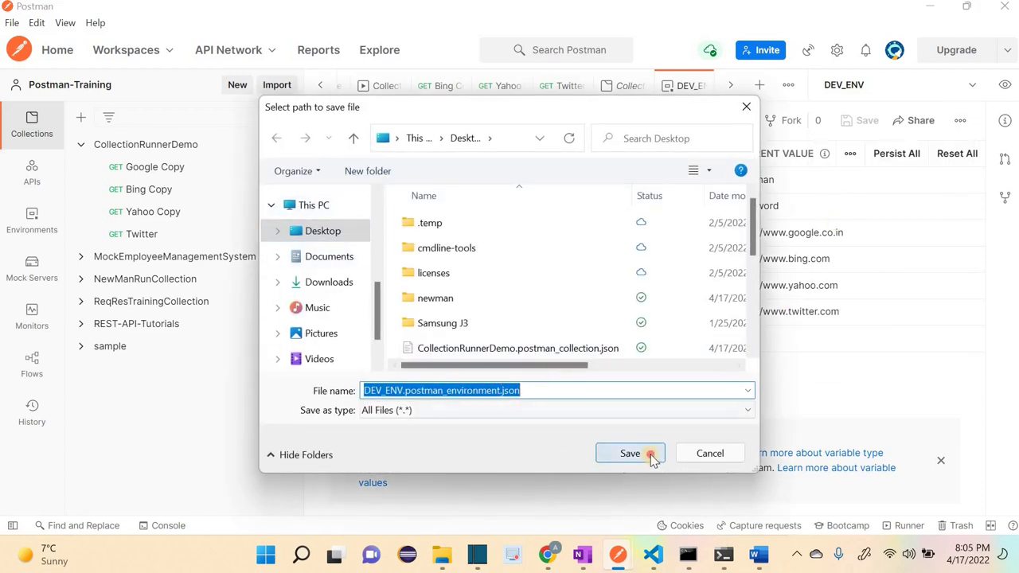
{"action": "left_click", "coordinate": [567, 282]}
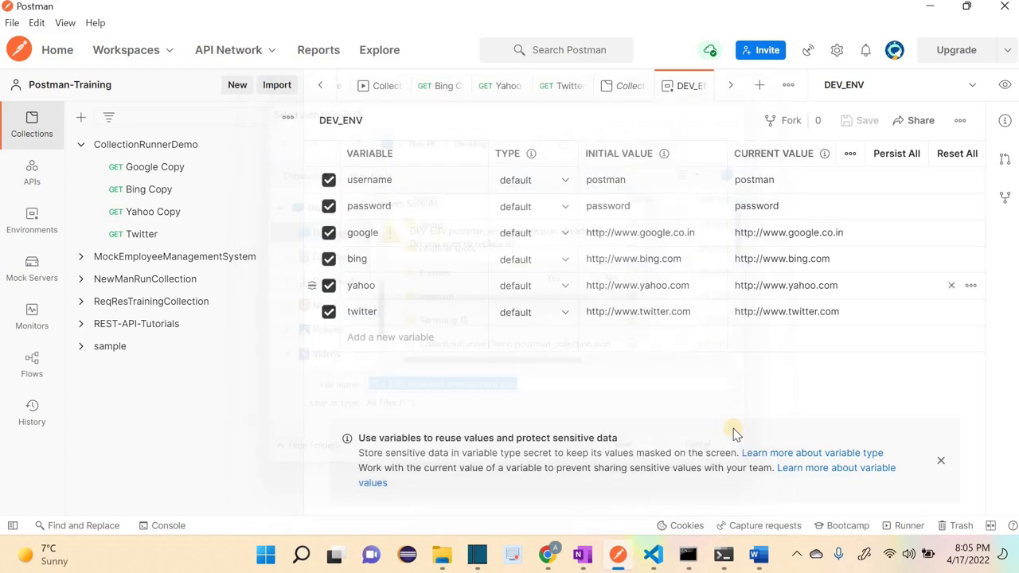
{"action": "left_click", "coordinate": [688, 555]}
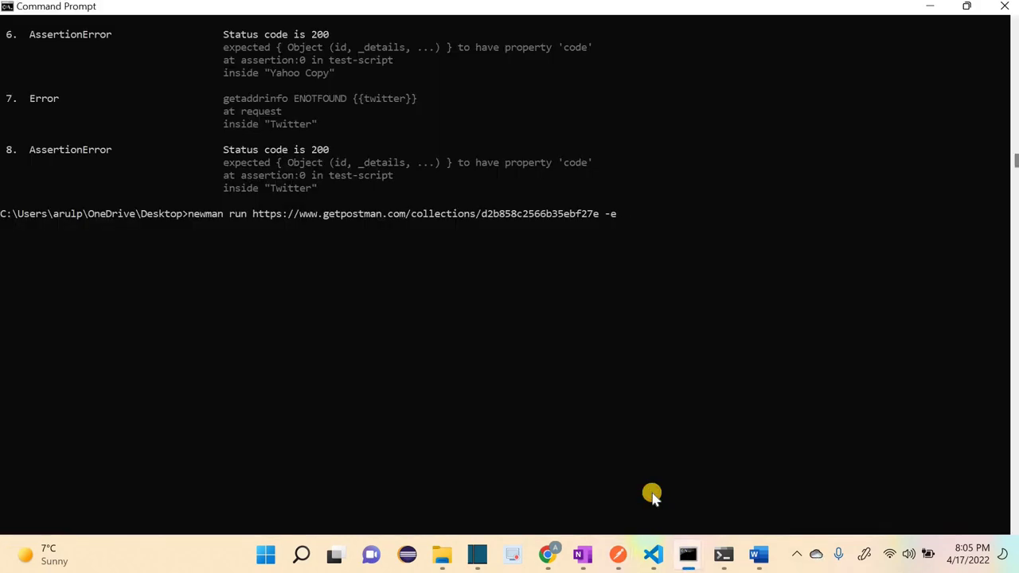
Step: Rerun newman with -e DEV_ENV.postman_environment.json, getting 200 OK on all four requests
{"action": "type", "text": "C"}
{"action": "key", "text": "Tab"}
{"action": "key", "text": "Tab"}
{"action": "key", "text": "Tab"}
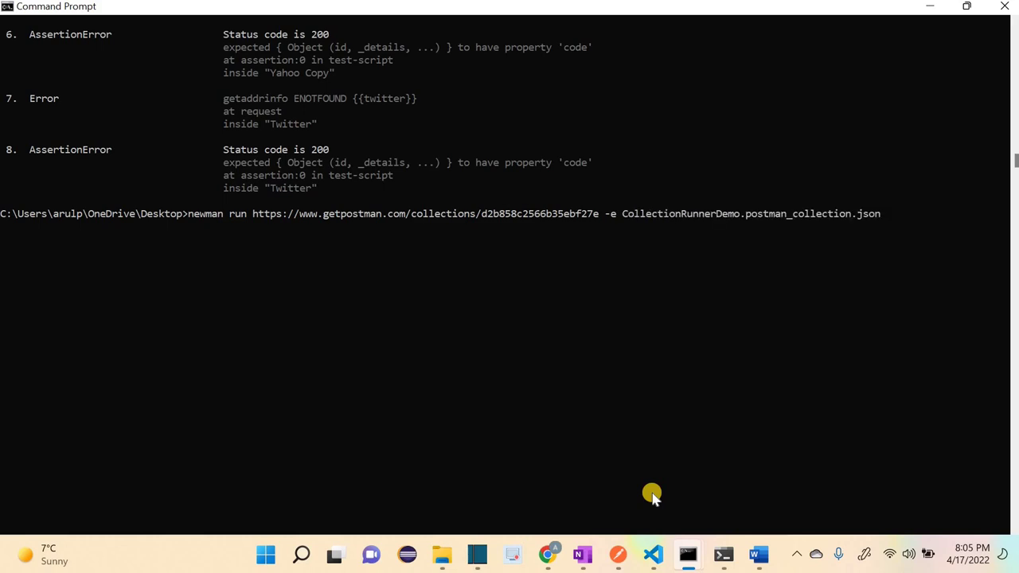
{"action": "key", "text": "Tab"}
{"action": "key", "text": "Tab"}
{"action": "key", "text": "Tab"}
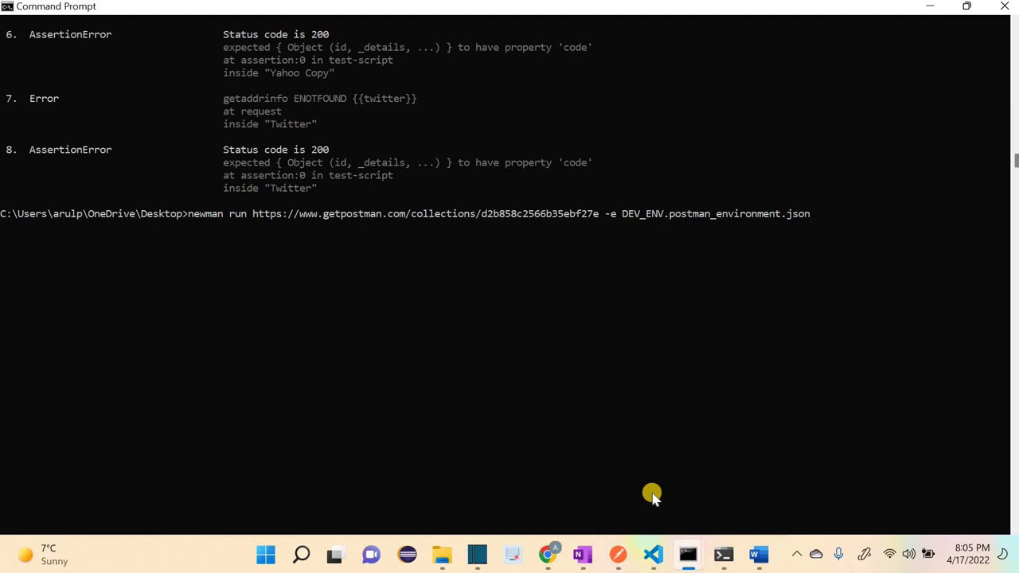
{"action": "key", "text": "Return"}
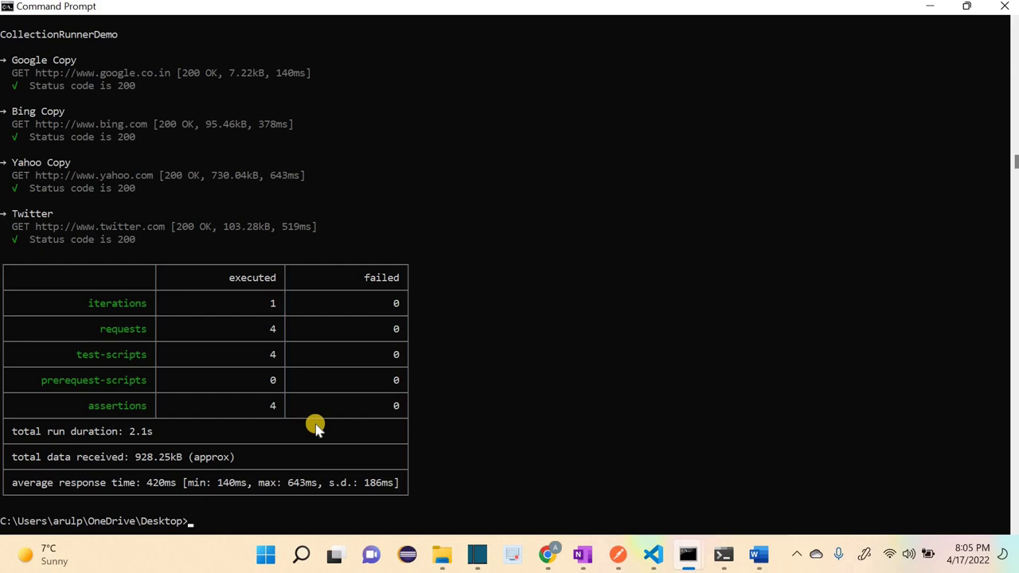
{"action": "scroll", "coordinate": [315, 427], "scroll_direction": "up", "scroll_amount": 4}
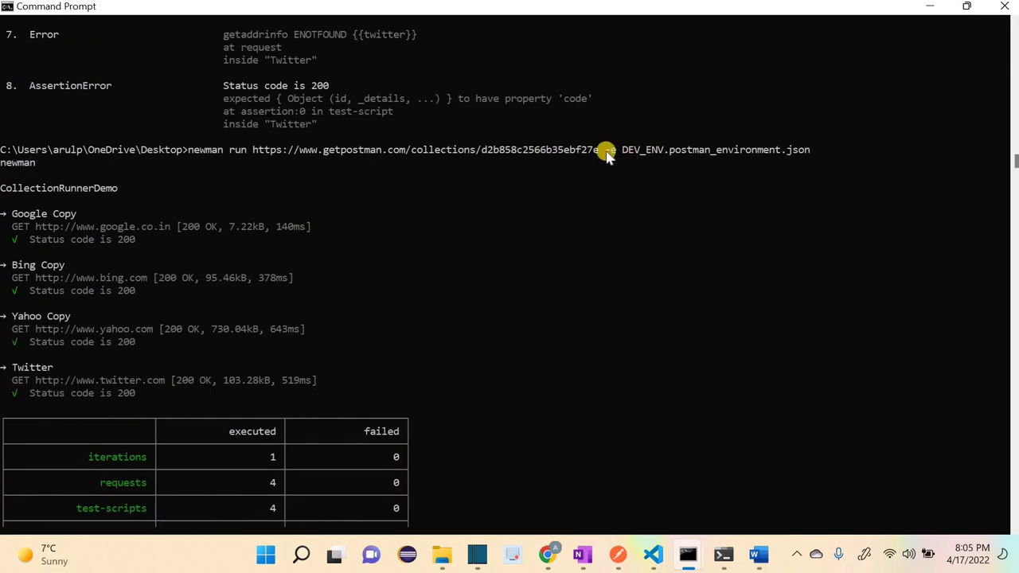
{"action": "left_click_drag", "start_coordinate": [605, 150], "coordinate": [813, 149]}
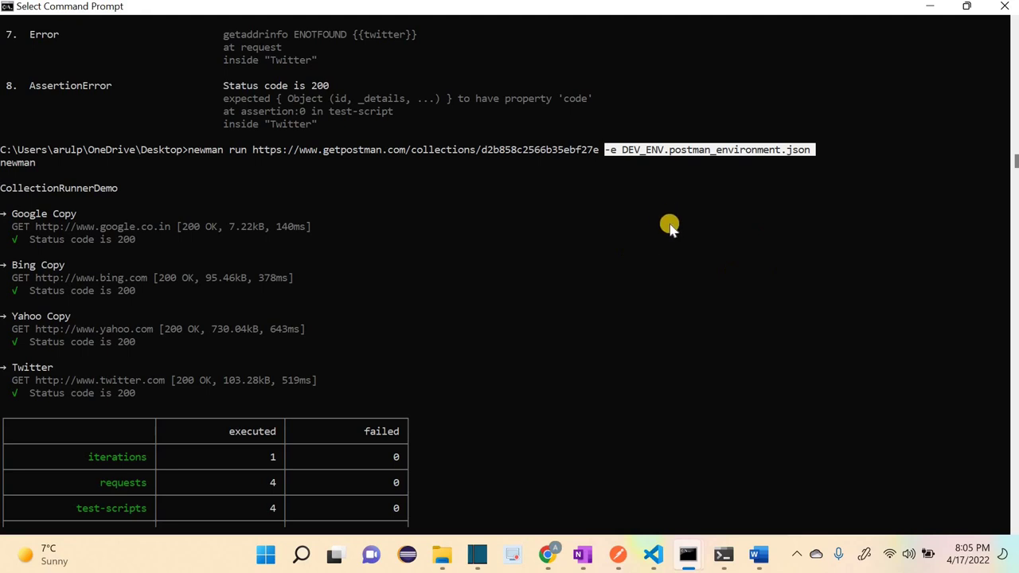
{"action": "left_click", "coordinate": [620, 555]}
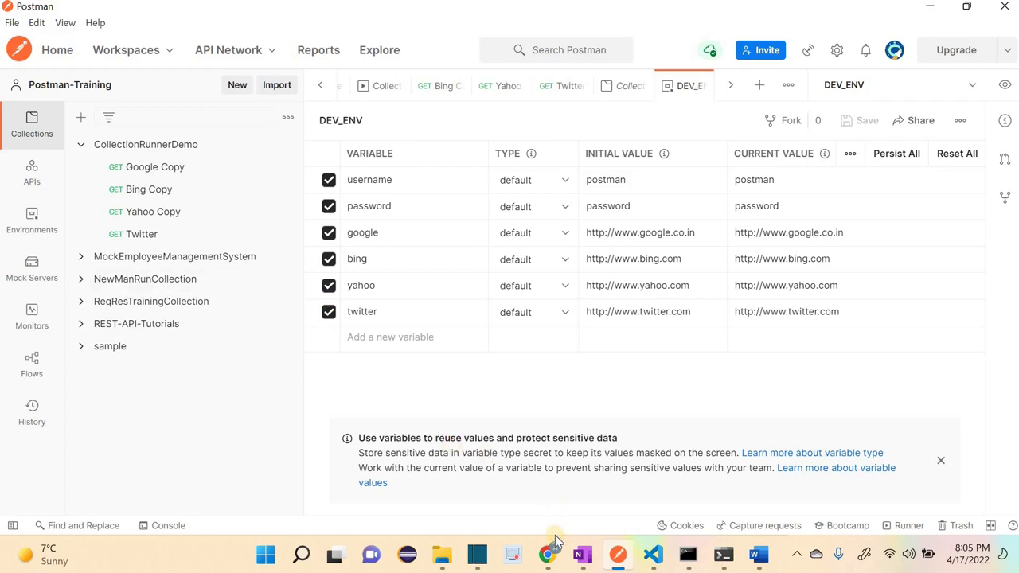
Step: Switch to the Jenkins dashboard in Chrome, showing the NewmanJenkins and NewmanRunFromJenkins jobs
{"action": "left_click", "coordinate": [559, 562]}
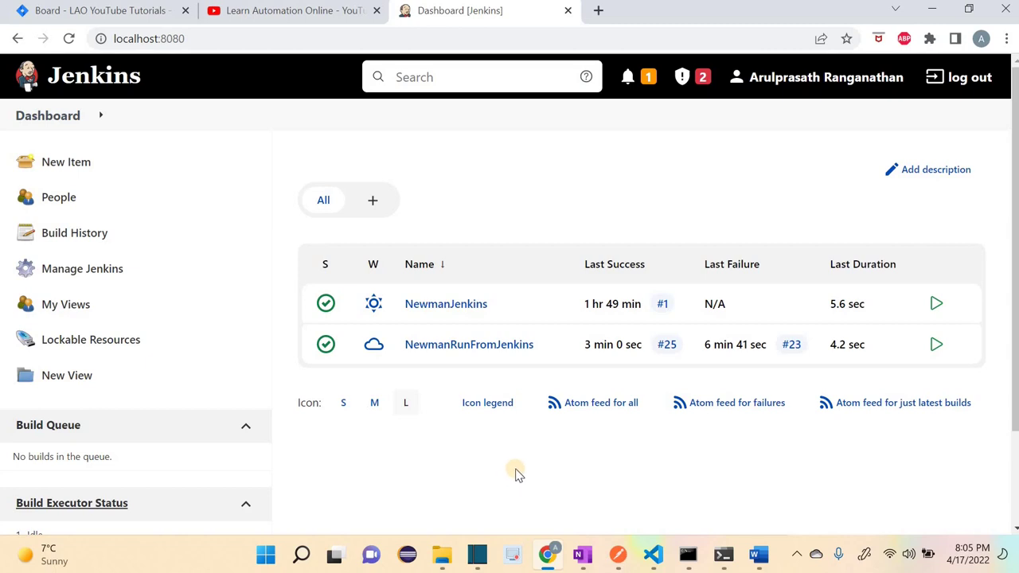
Step: Go to Manage Jenkins > Plugin Manager and search the available plugins for 'html plu'
{"action": "left_click", "coordinate": [81, 273]}
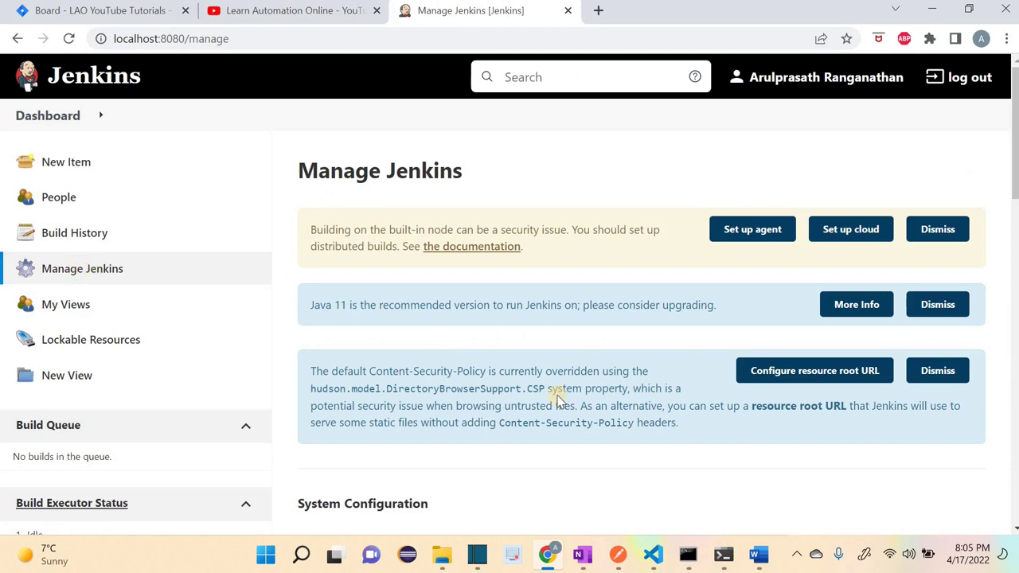
{"action": "scroll", "coordinate": [549, 402], "scroll_direction": "down", "scroll_amount": 4}
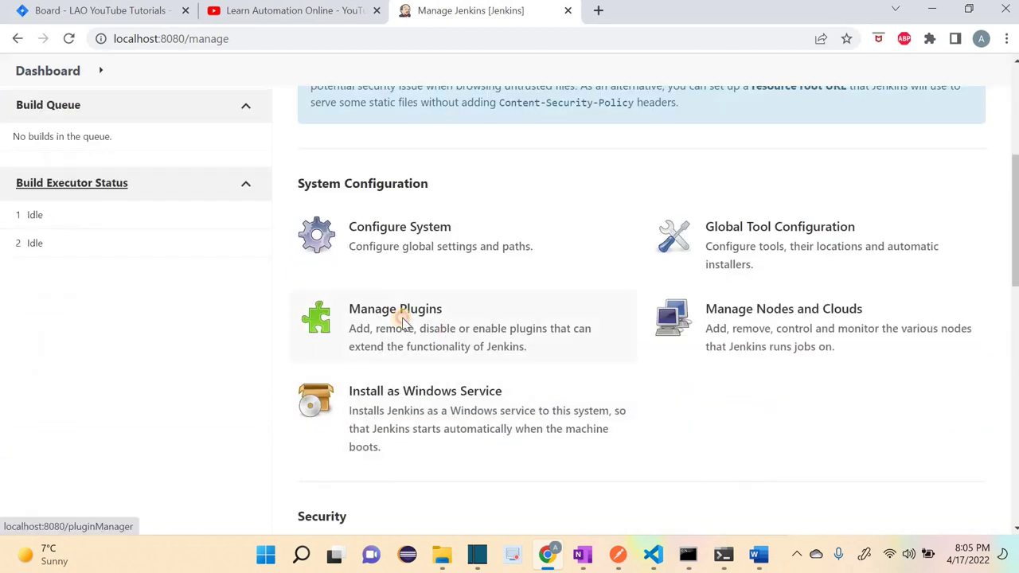
{"action": "left_click", "coordinate": [403, 320]}
{"action": "left_click", "coordinate": [415, 229]}
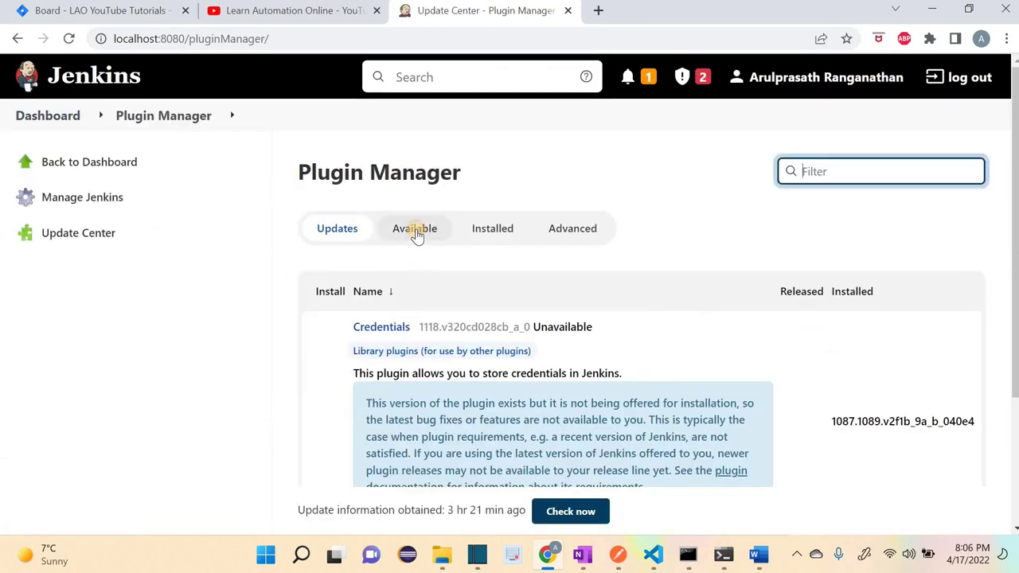
{"action": "scroll", "coordinate": [565, 329], "scroll_direction": "down", "scroll_amount": 1}
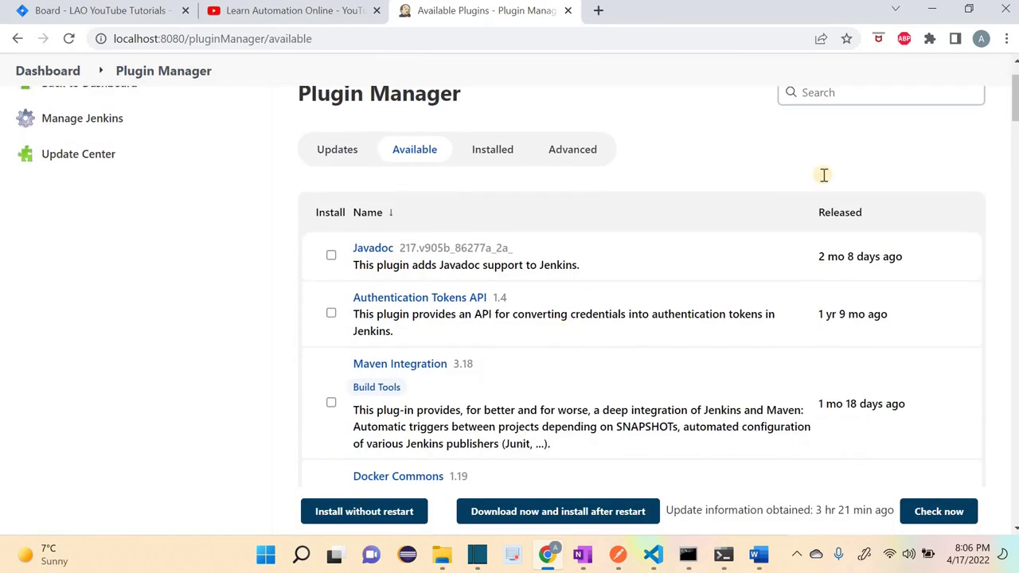
{"action": "scroll", "coordinate": [823, 175], "scroll_direction": "up", "scroll_amount": 1}
{"action": "left_click", "coordinate": [826, 175]}
{"action": "type", "text": "html"}
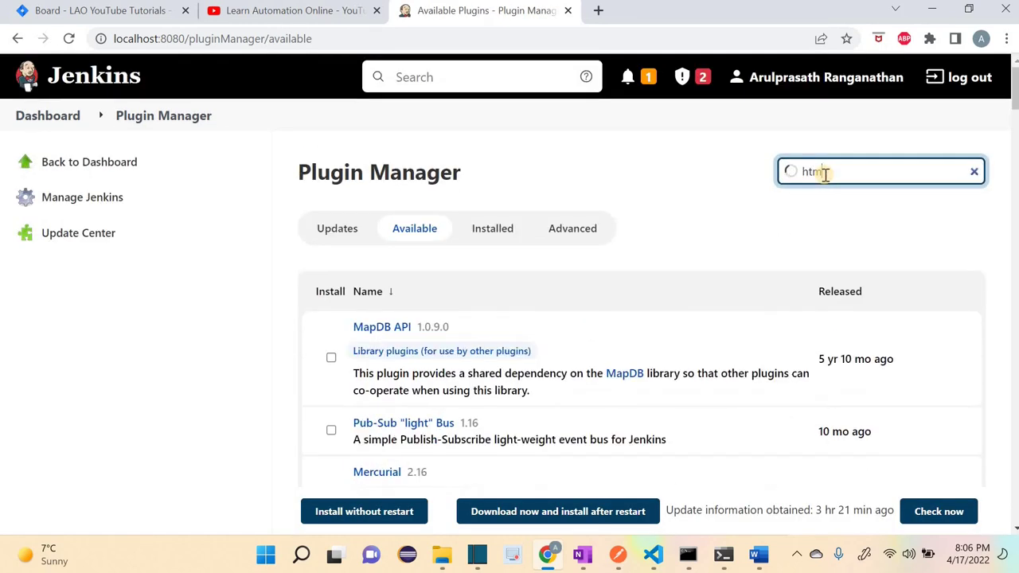
{"action": "type", "text": " plu"}
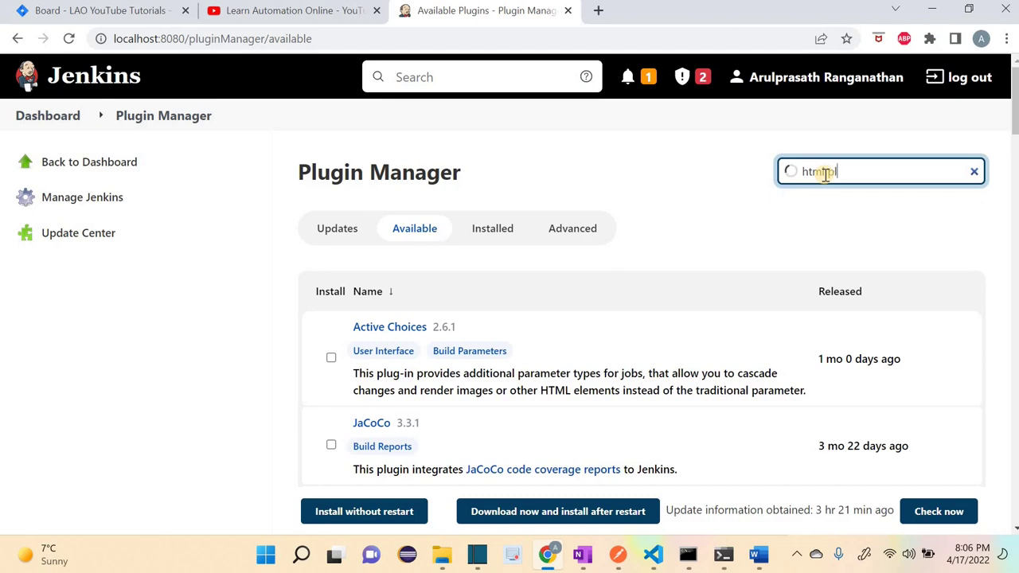
{"action": "key", "text": "BackSpace"}
{"action": "key", "text": "BackSpace"}
{"action": "key", "text": "BackSpace"}
{"action": "key", "text": "BackSpace"}
{"action": "key", "text": "BackSpace"}
{"action": "key", "text": "BackSpace"}
{"action": "key", "text": "BackSpace"}
{"action": "key", "text": "BackSpace"}
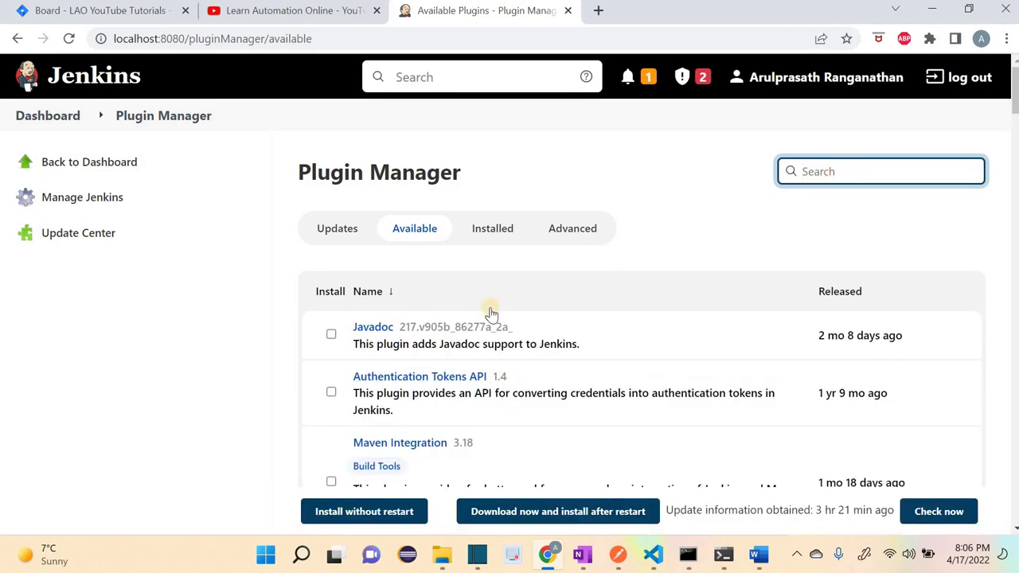
Step: Filter installed plugins by 'HTML' to confirm HTML Publisher 1.29 is enabled, then return to Available
{"action": "left_click", "coordinate": [514, 236]}
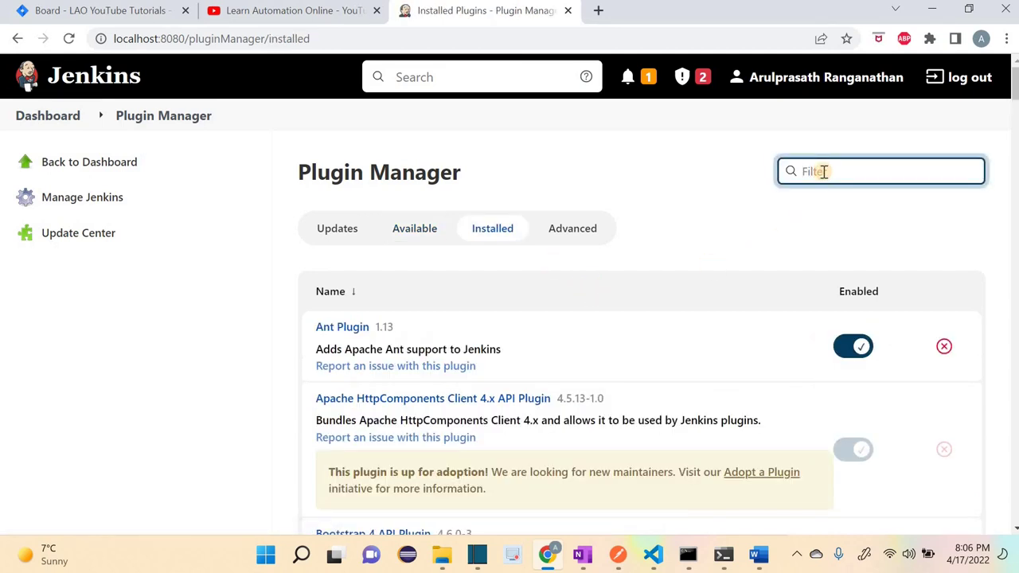
{"action": "type", "text": "HTML"}
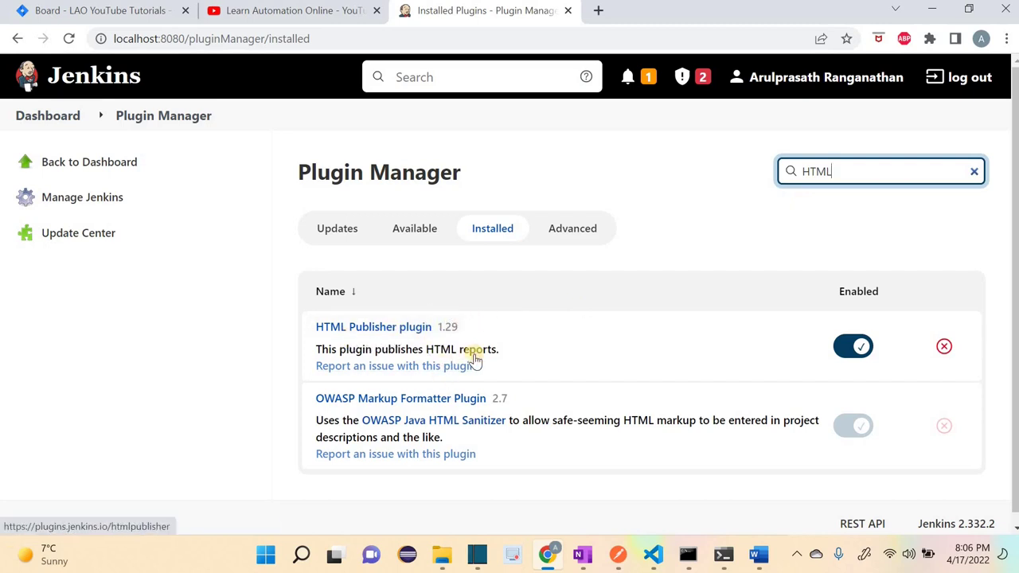
{"action": "key", "text": "ctrl+a"}
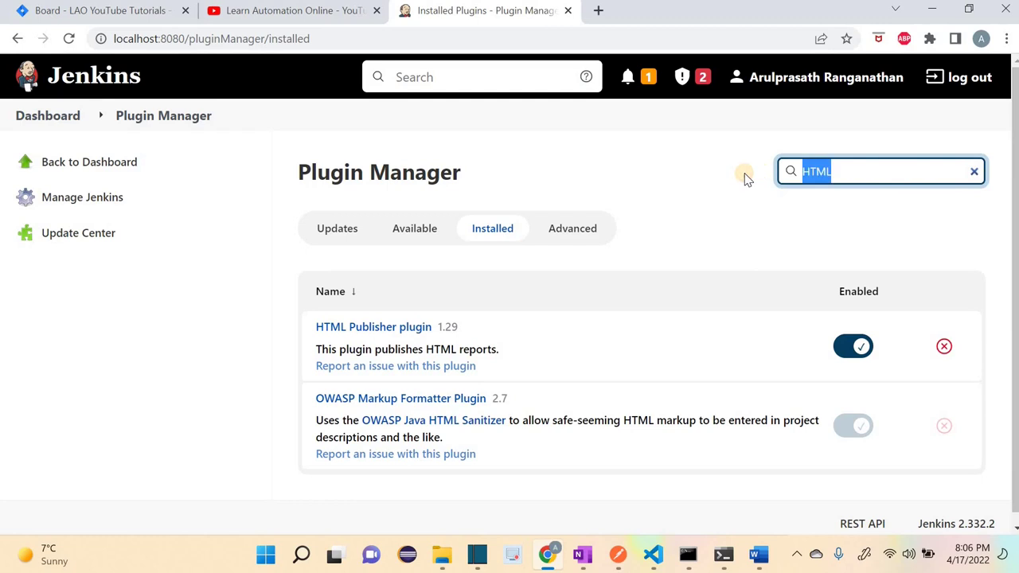
{"action": "key", "text": "BackSpace"}
{"action": "left_click", "coordinate": [464, 230]}
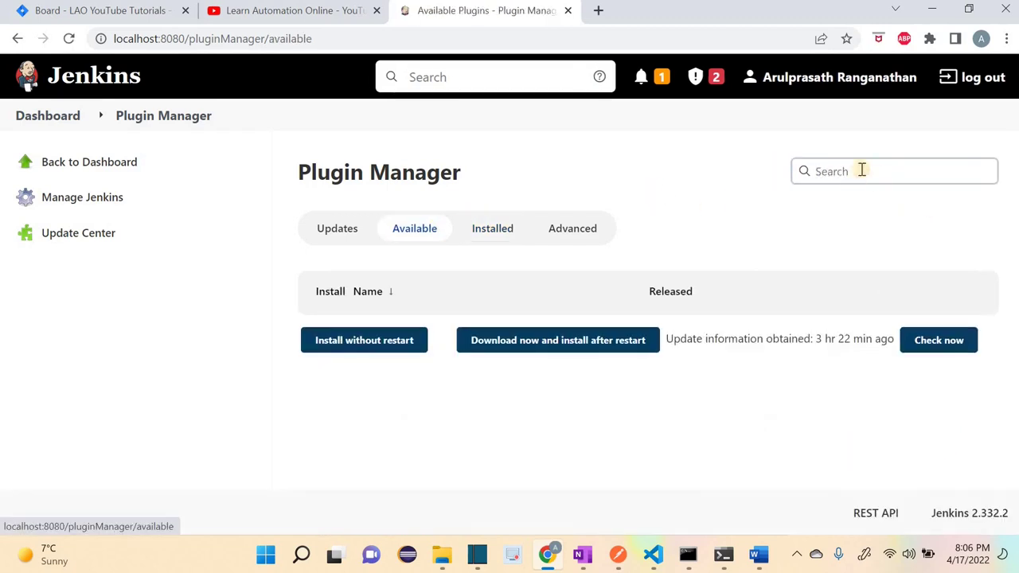
{"action": "type", "text": "HTML"}
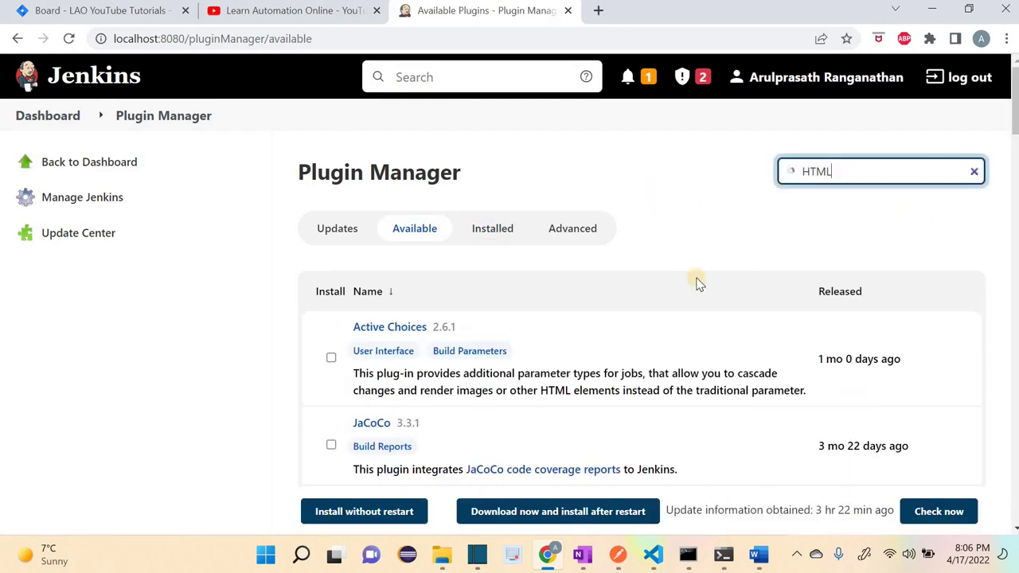
{"action": "left_click", "coordinate": [432, 330]}
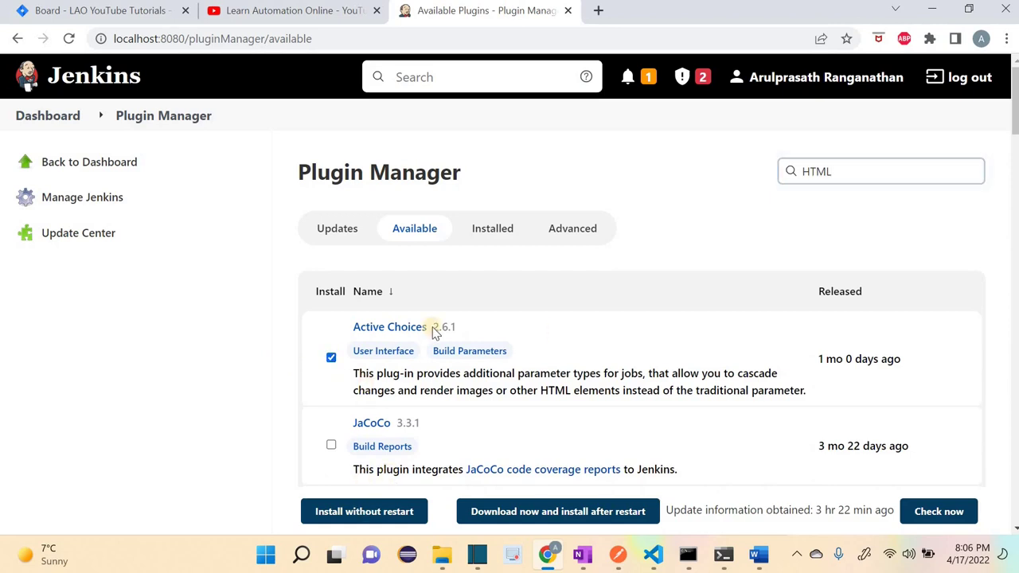
{"action": "left_click", "coordinate": [332, 357]}
{"action": "key", "text": "Tab"}
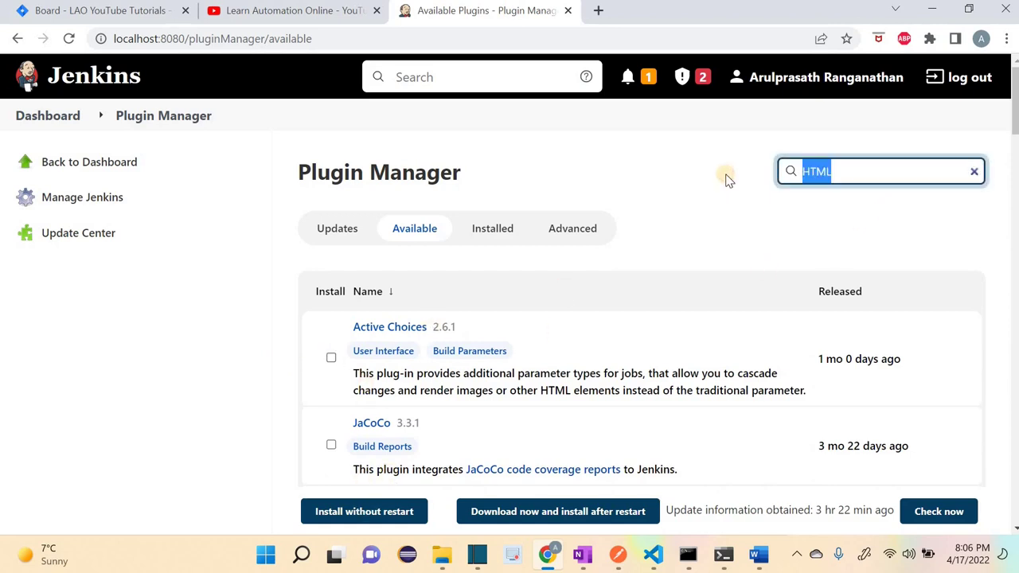
{"action": "key", "text": "BackSpace"}
{"action": "left_click", "coordinate": [681, 215]}
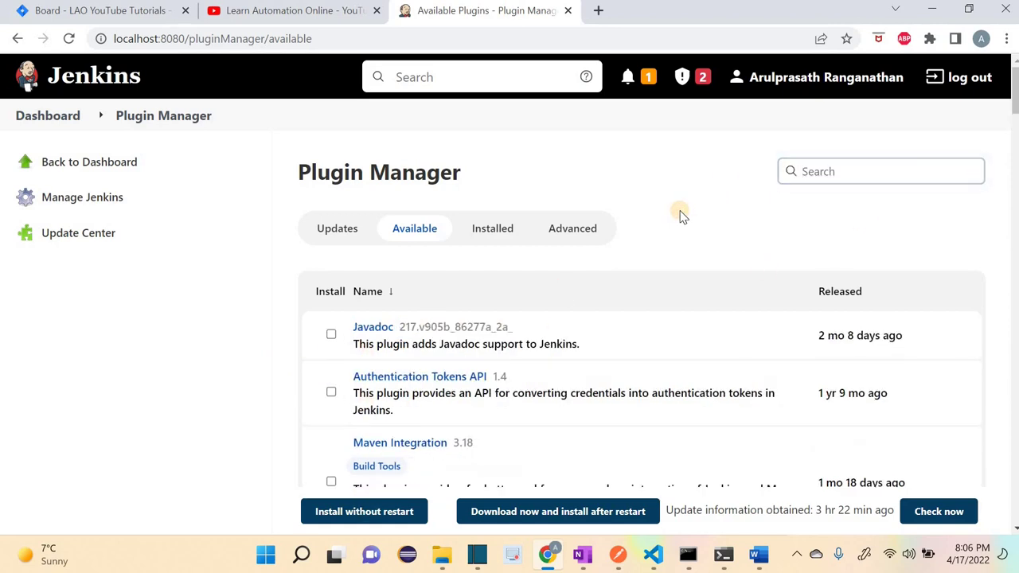
{"action": "left_click", "coordinate": [837, 176]}
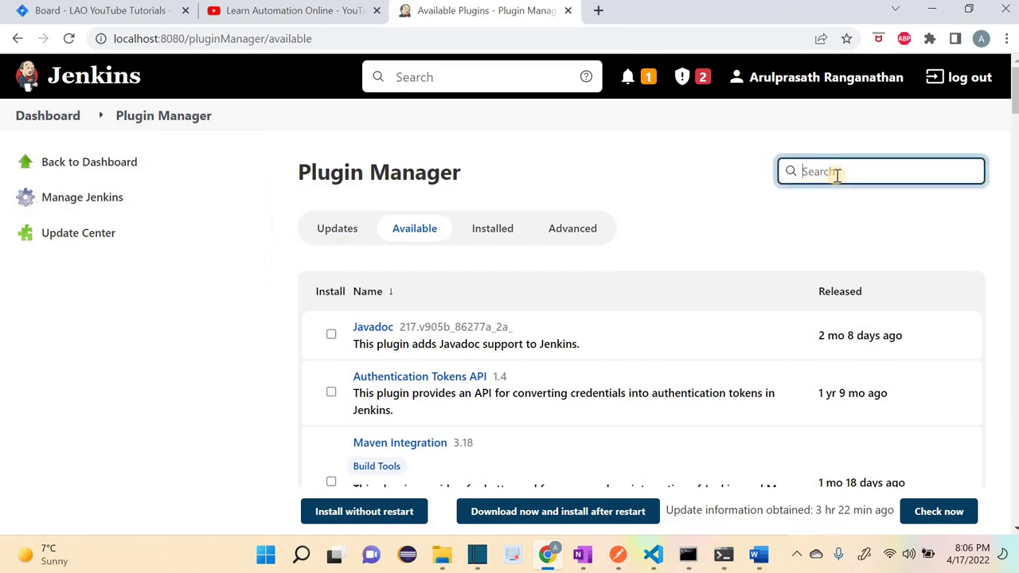
{"action": "type", "text": "Junit"}
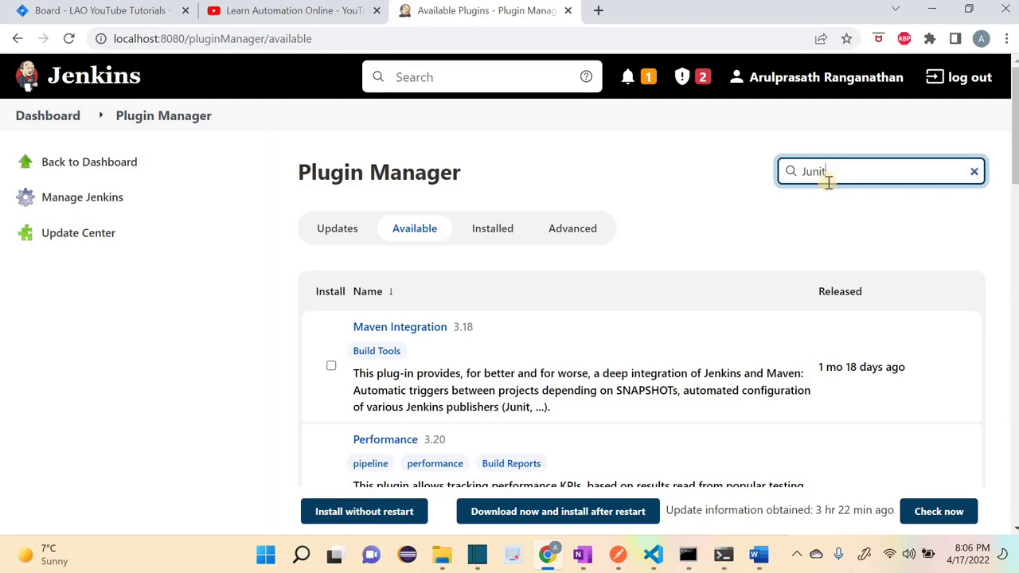
{"action": "left_click", "coordinate": [494, 227]}
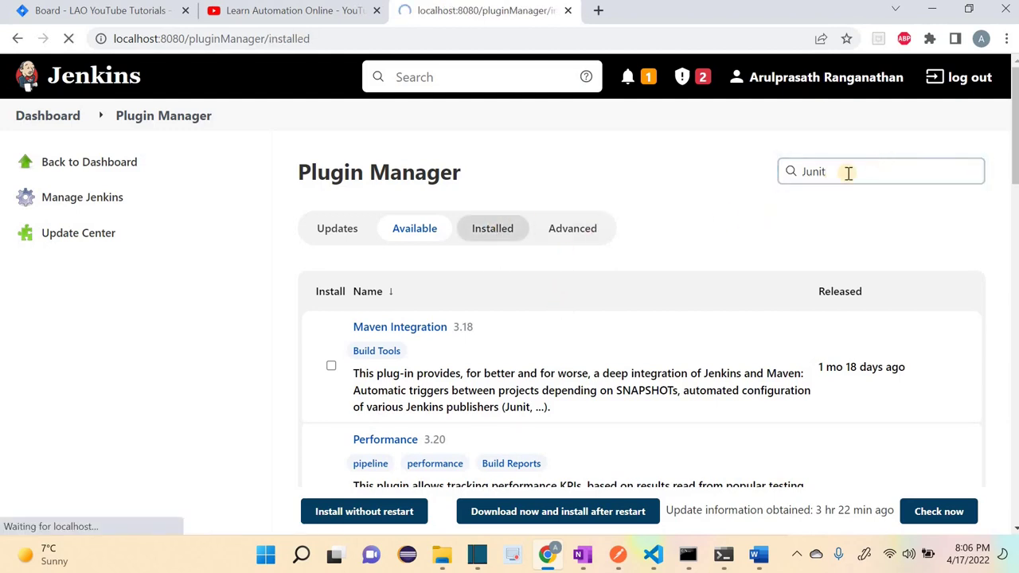
{"action": "type", "text": "Junit"}
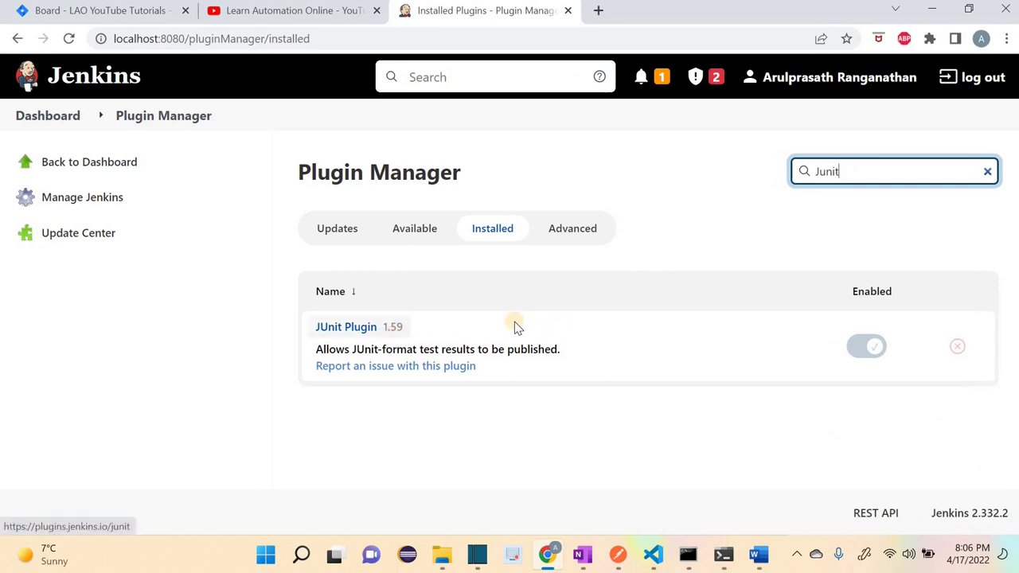
{"action": "left_click_drag", "start_coordinate": [862, 174], "coordinate": [786, 177]}
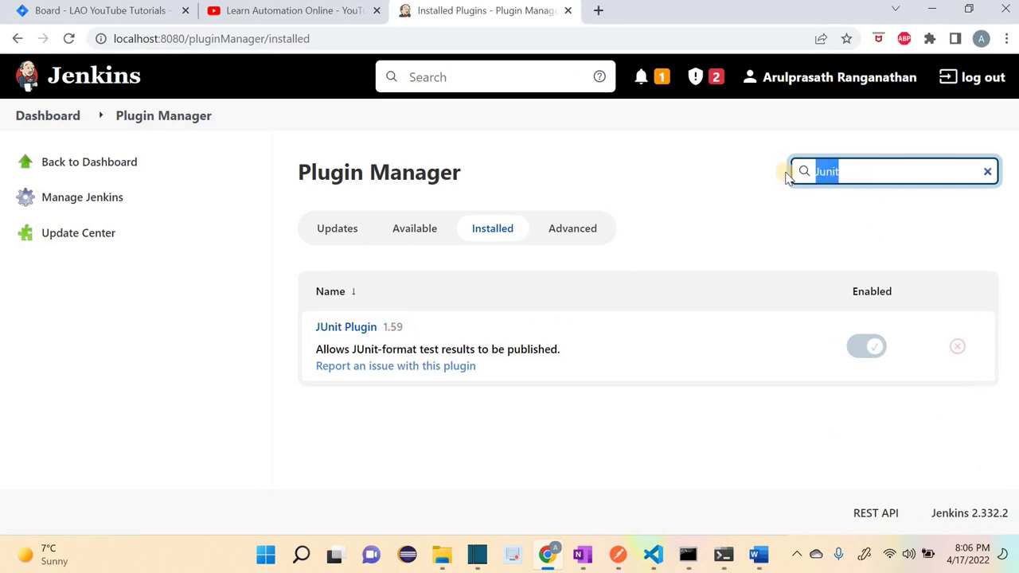
{"action": "key", "text": "BackSpace"}
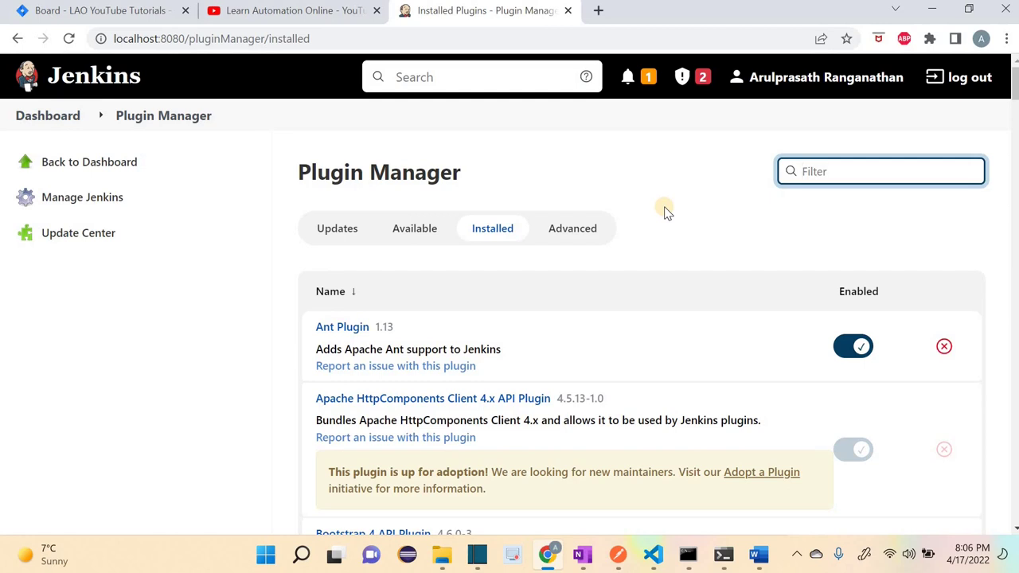
{"action": "left_click", "coordinate": [414, 230]}
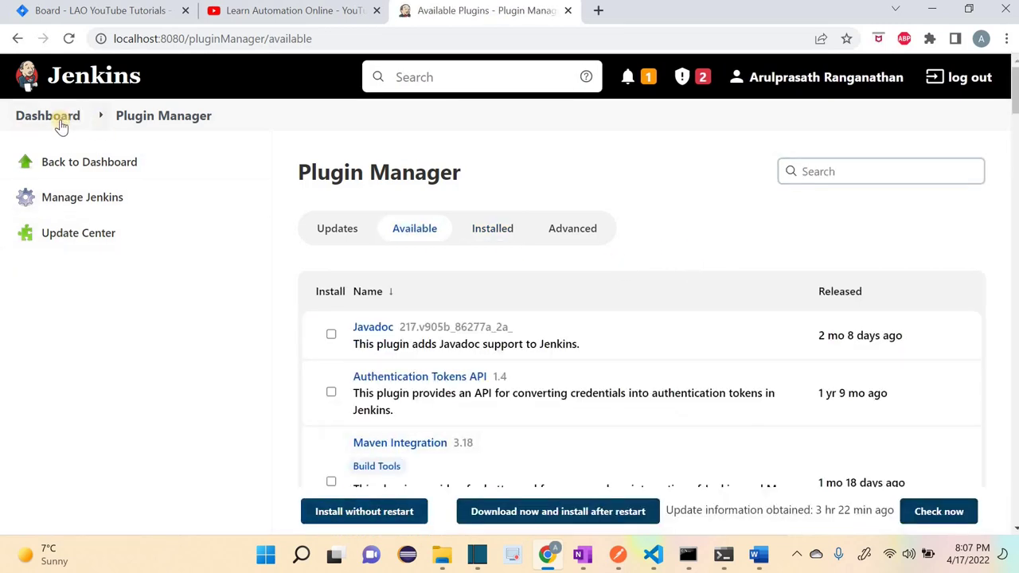
{"action": "left_click", "coordinate": [75, 160]}
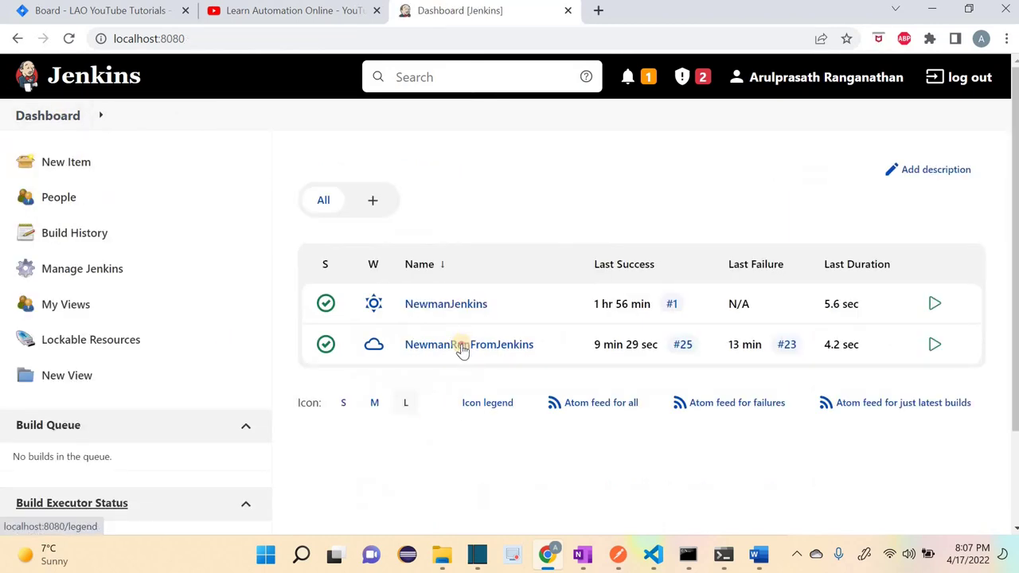
Step: Open the NewmanRunFromJenkins job's configuration page
{"action": "left_click", "coordinate": [460, 347]}
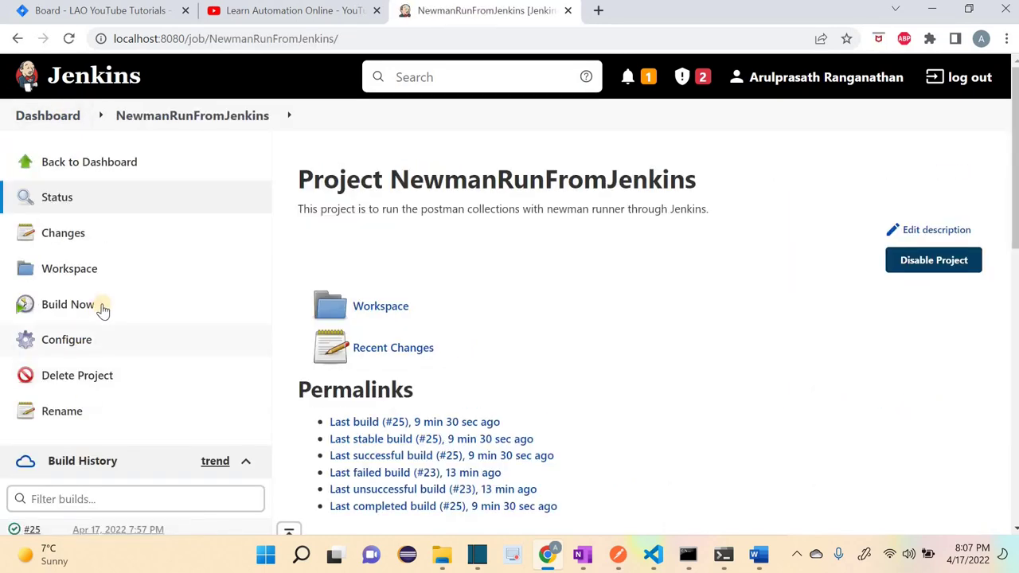
{"action": "scroll", "coordinate": [102, 311], "scroll_direction": "down", "scroll_amount": 3}
{"action": "scroll", "coordinate": [136, 313], "scroll_direction": "up", "scroll_amount": 3}
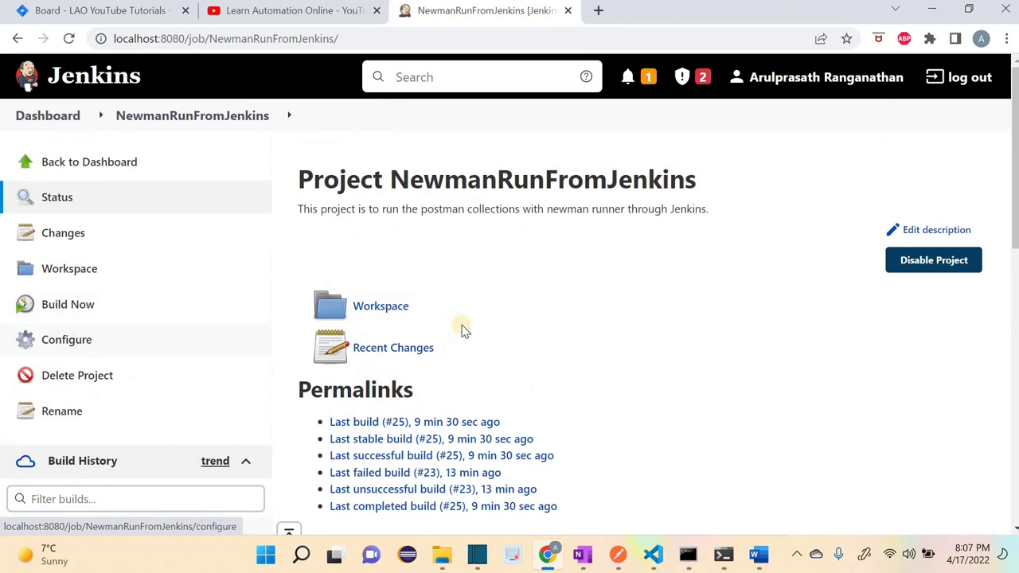
{"action": "left_click", "coordinate": [67, 339]}
{"action": "scroll", "coordinate": [467, 334], "scroll_direction": "down", "scroll_amount": 7}
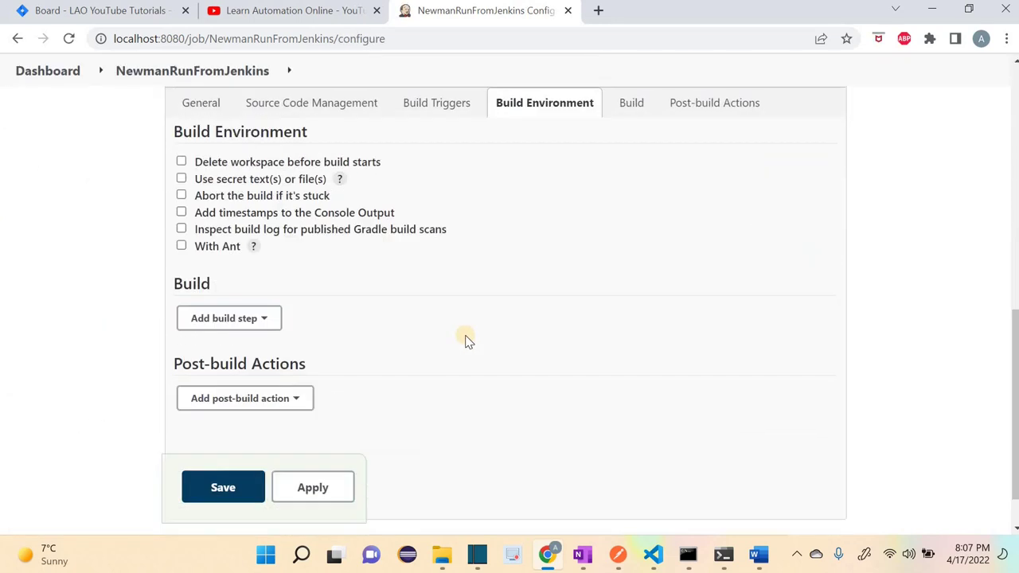
Step: Add an empty Execute Windows batch command build step and bring up Command Prompt
{"action": "left_click", "coordinate": [243, 301]}
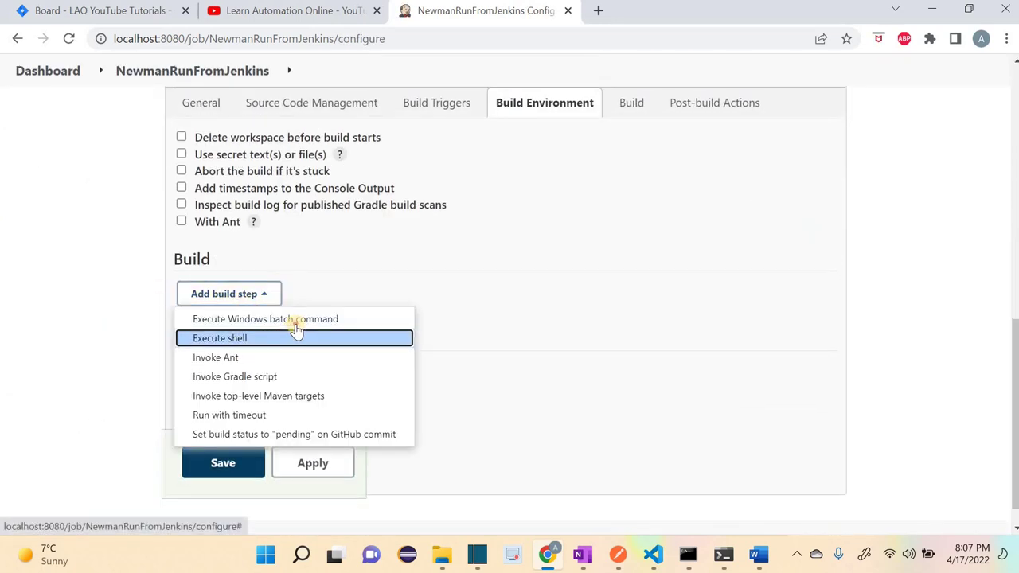
{"action": "left_click", "coordinate": [295, 320]}
{"action": "left_click", "coordinate": [295, 376]}
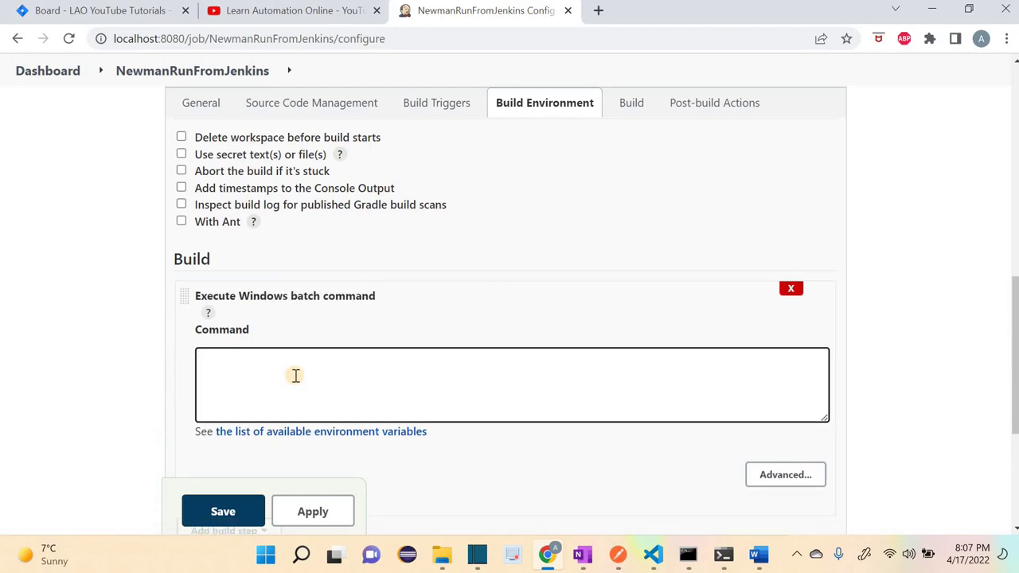
{"action": "mouse_move", "coordinate": [688, 555]}
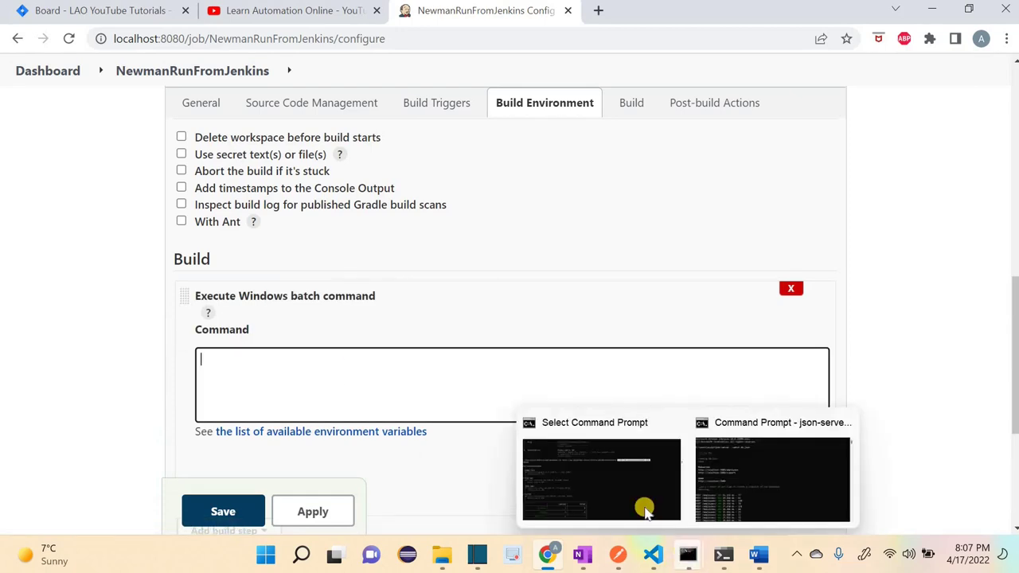
{"action": "left_click", "coordinate": [630, 489]}
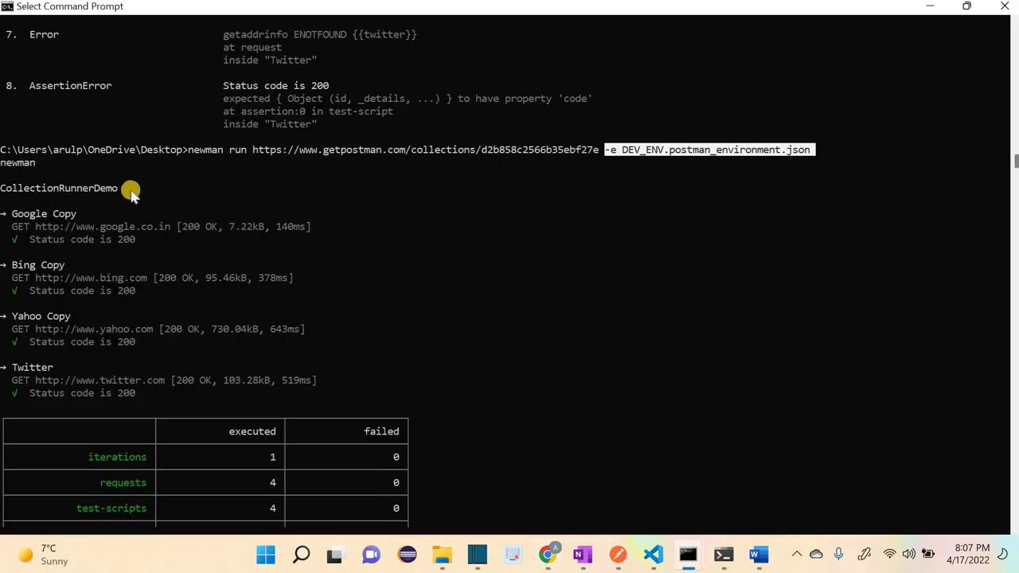
Step: Copy the Desktop folder path from the Command Prompt line to the clipboard
{"action": "left_click", "coordinate": [193, 151]}
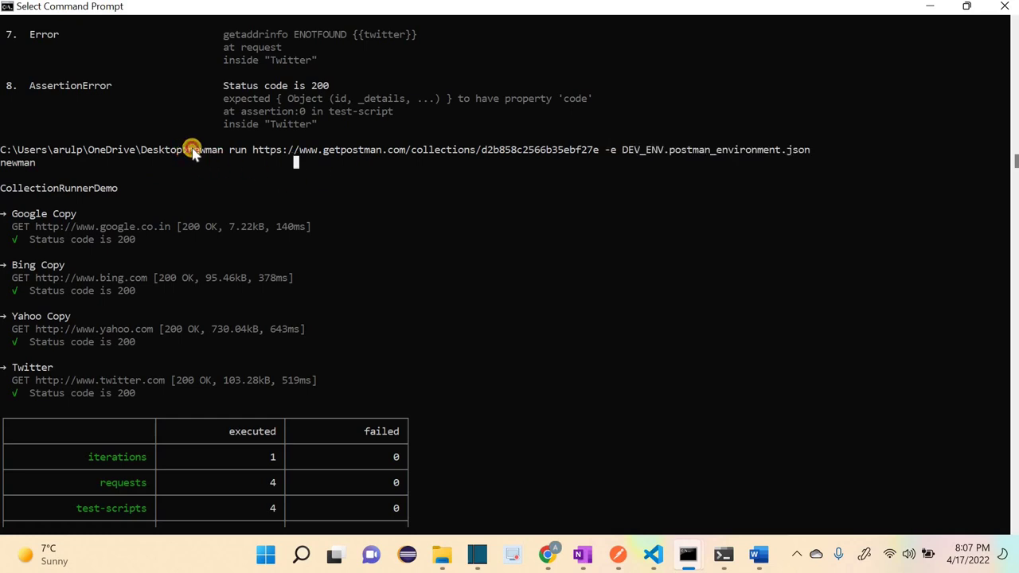
{"action": "left_click_drag", "start_coordinate": [192, 152], "coordinate": [811, 151]}
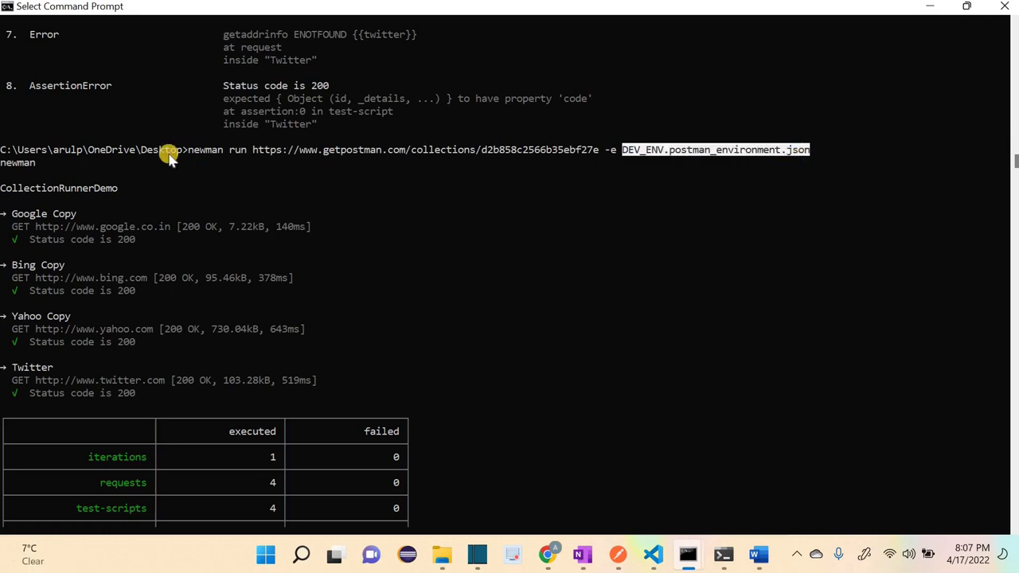
{"action": "left_click_drag", "start_coordinate": [182, 153], "coordinate": [4, 153]}
{"action": "key", "text": "ctrl+c"}
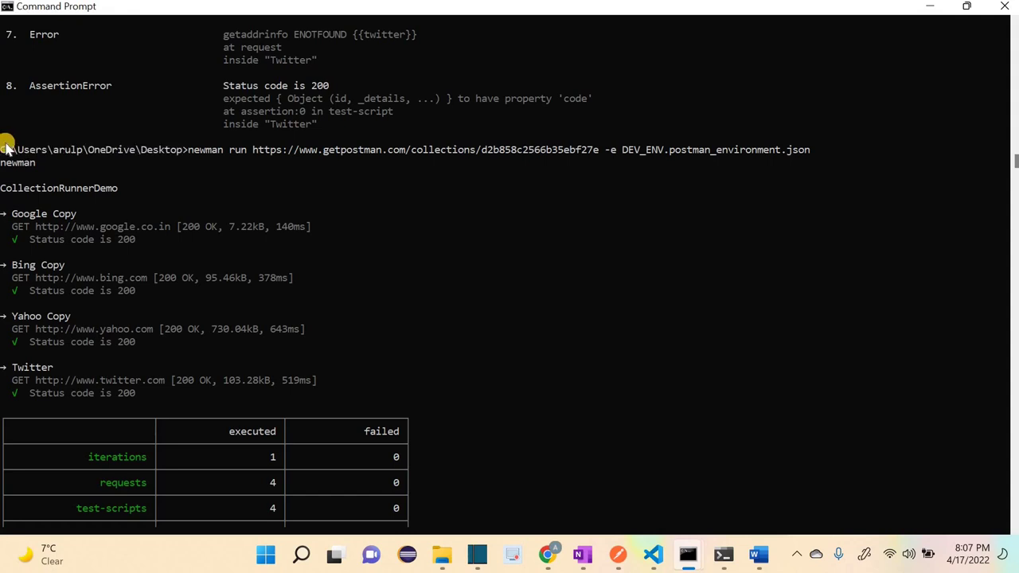
{"action": "key", "text": "alt+Tab"}
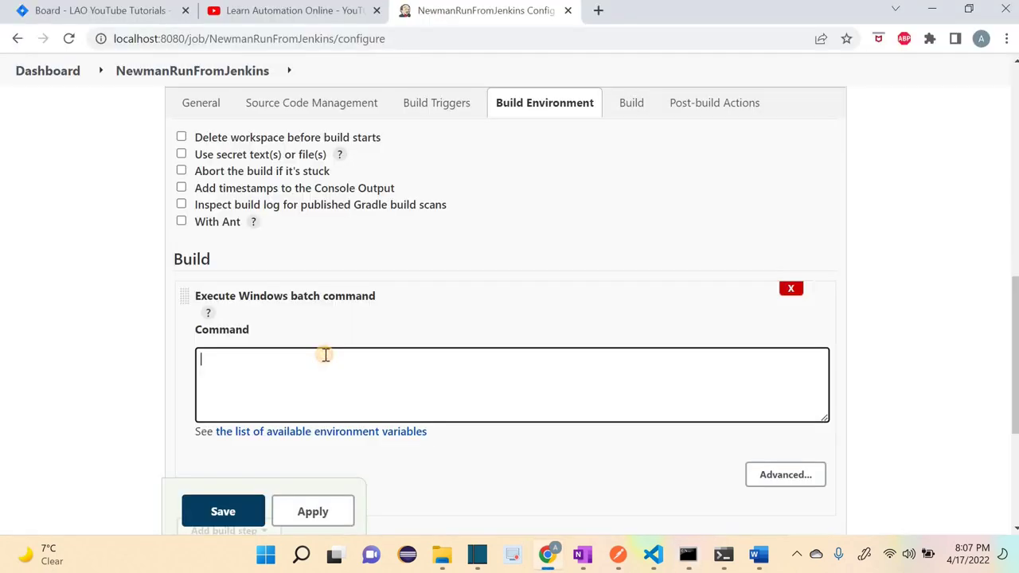
Step: Paste the newman run command from Command Prompt into the batch Command box
{"action": "key", "text": "ctrl+v"}
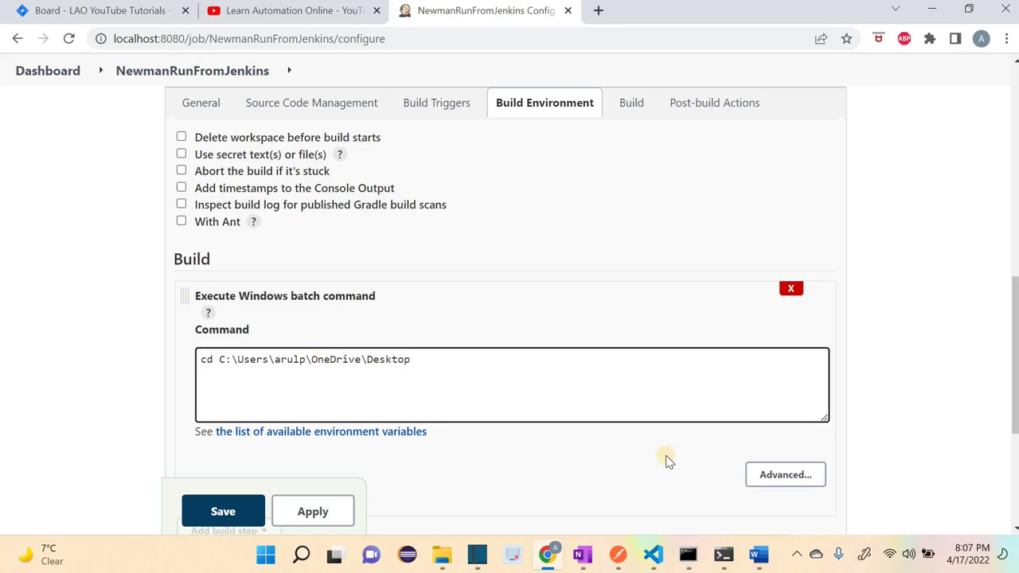
{"action": "mouse_move", "coordinate": [688, 555]}
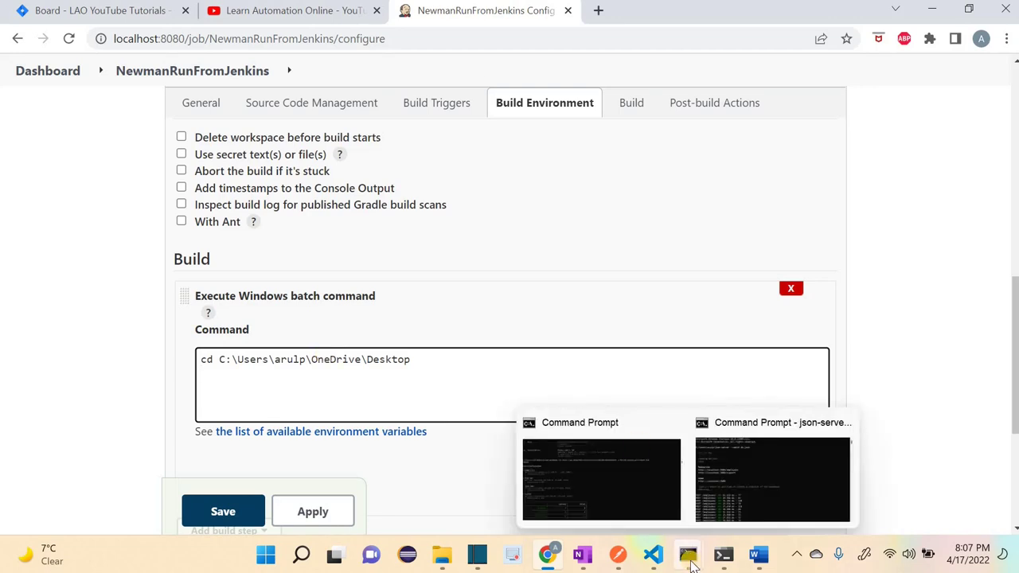
{"action": "left_click", "coordinate": [601, 471]}
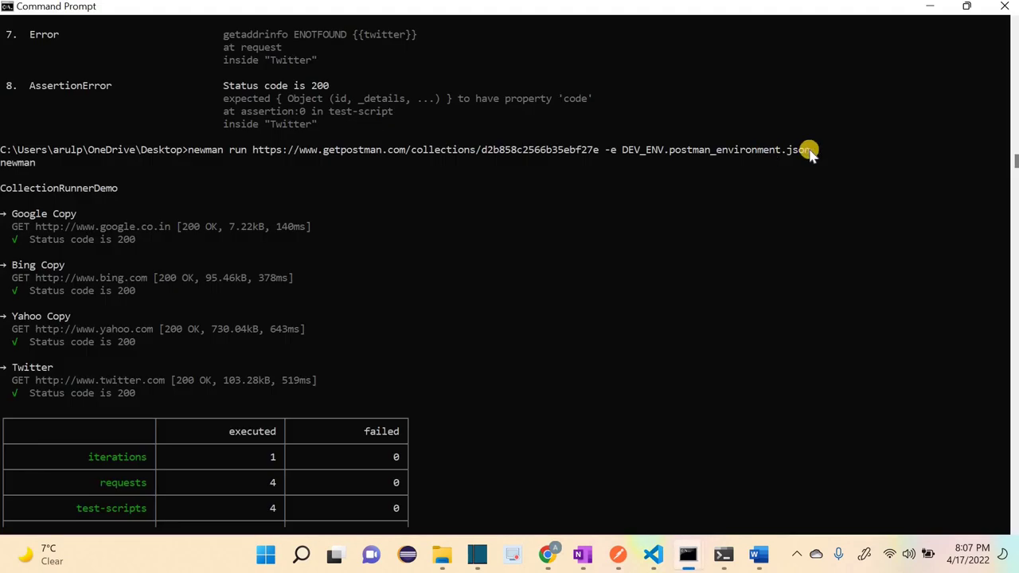
{"action": "left_click_drag", "start_coordinate": [810, 153], "coordinate": [185, 153]}
{"action": "key", "text": "ctrl+c"}
{"action": "key", "text": "alt+Tab"}
{"action": "key", "text": "ctrl+a"}
{"action": "key", "text": "ctrl+v"}
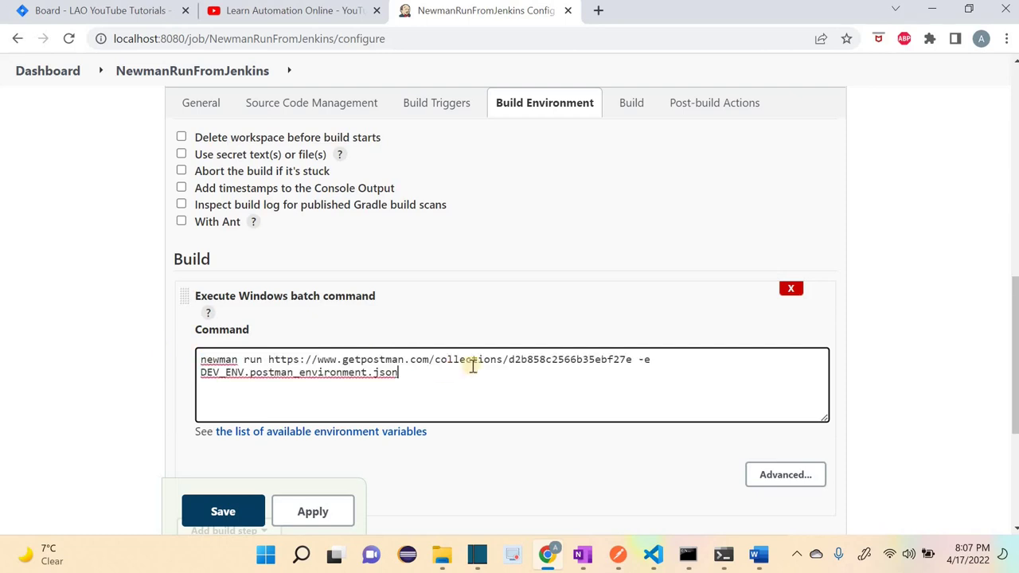
Step: Check the command's DEV_ENV.postman_environment.json argument against the Command Prompt run
{"action": "left_click", "coordinate": [631, 359]}
{"action": "left_click", "coordinate": [199, 356], "text": "shift"}
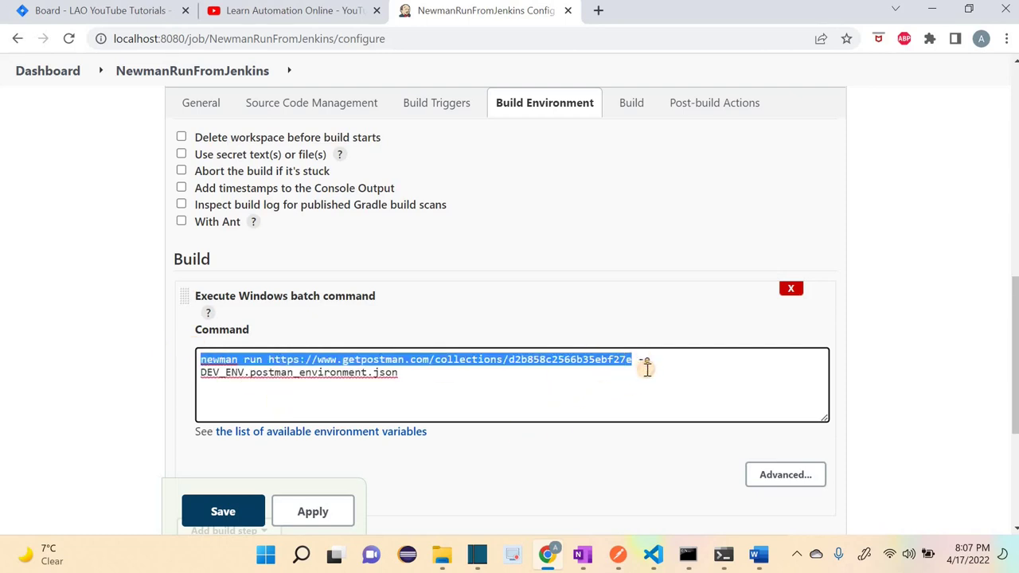
{"action": "left_click_drag", "start_coordinate": [646, 368], "coordinate": [228, 387]}
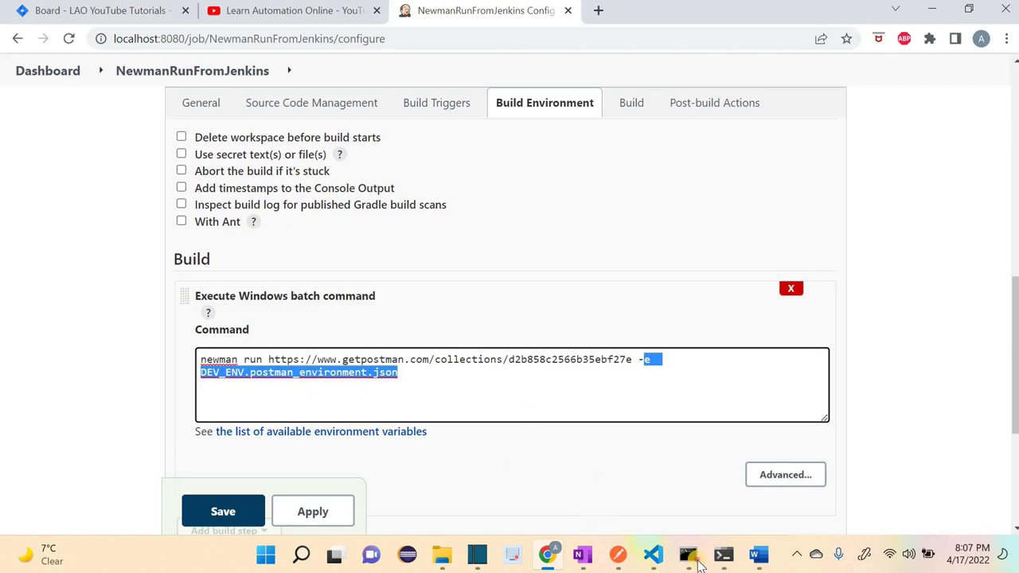
{"action": "left_click", "coordinate": [605, 470]}
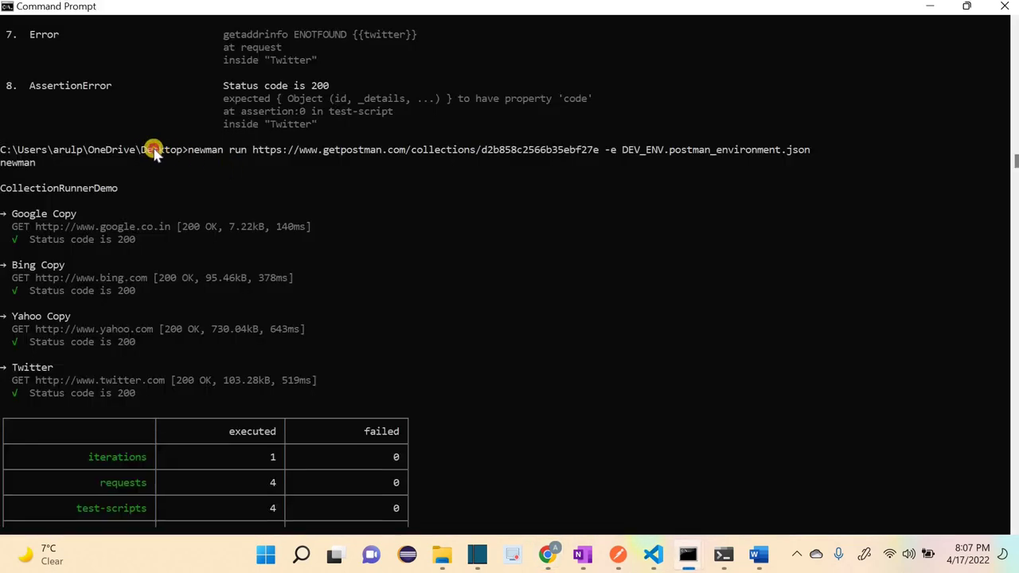
{"action": "double_click", "coordinate": [156, 151]}
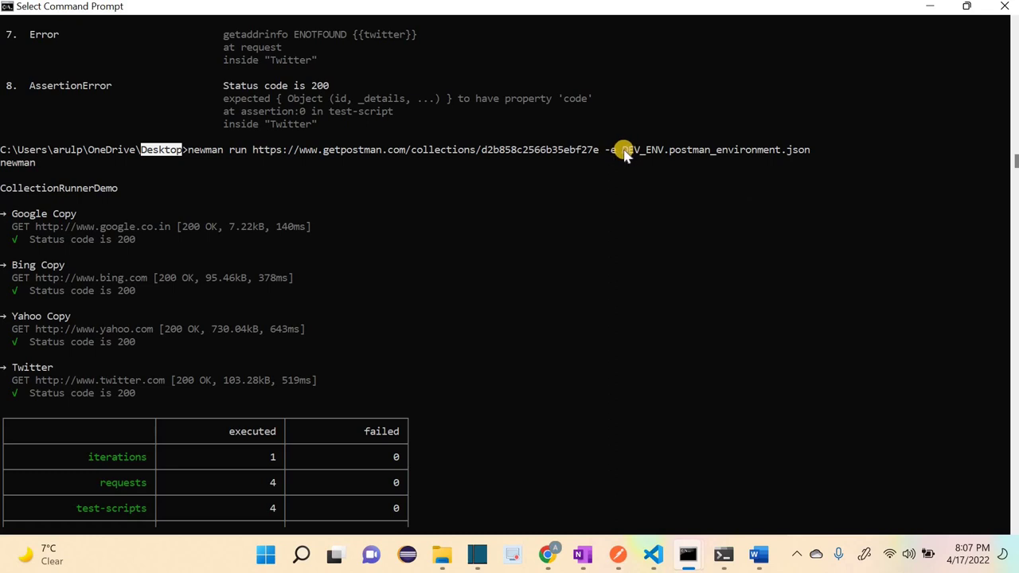
{"action": "left_click_drag", "start_coordinate": [622, 151], "coordinate": [828, 151]}
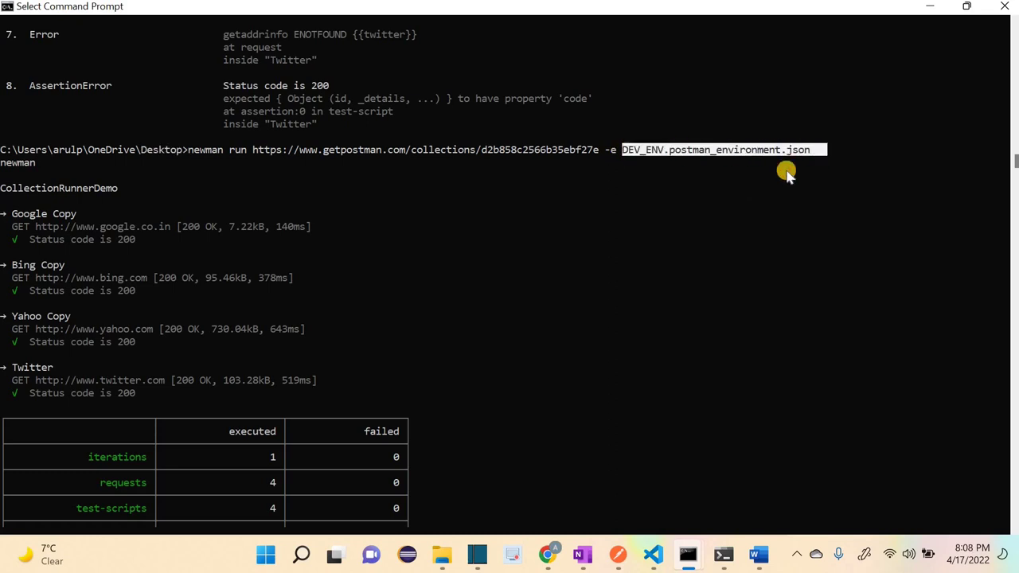
{"action": "mouse_move", "coordinate": [550, 561]}
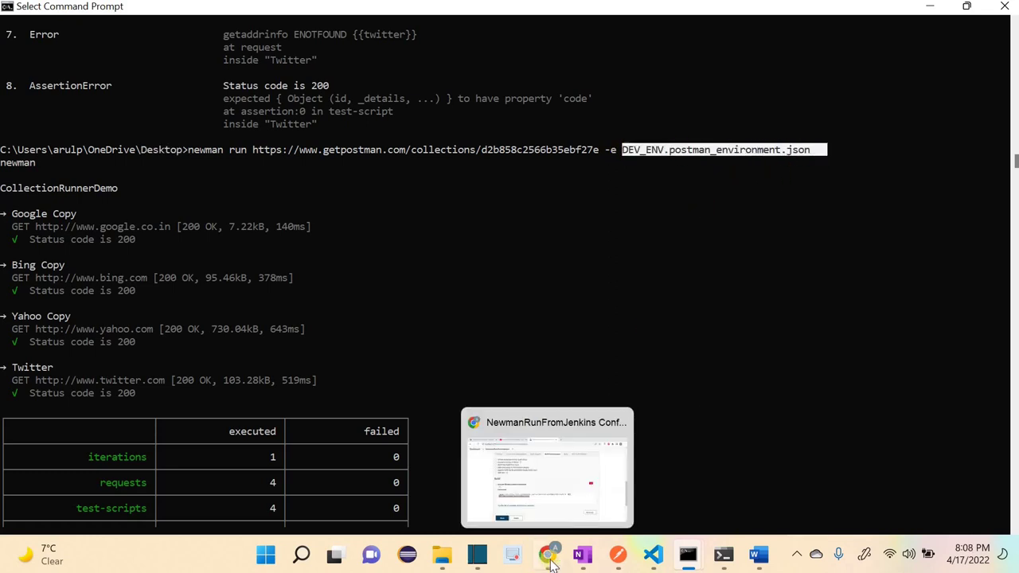
{"action": "left_click", "coordinate": [497, 446]}
{"action": "left_click", "coordinate": [442, 379]}
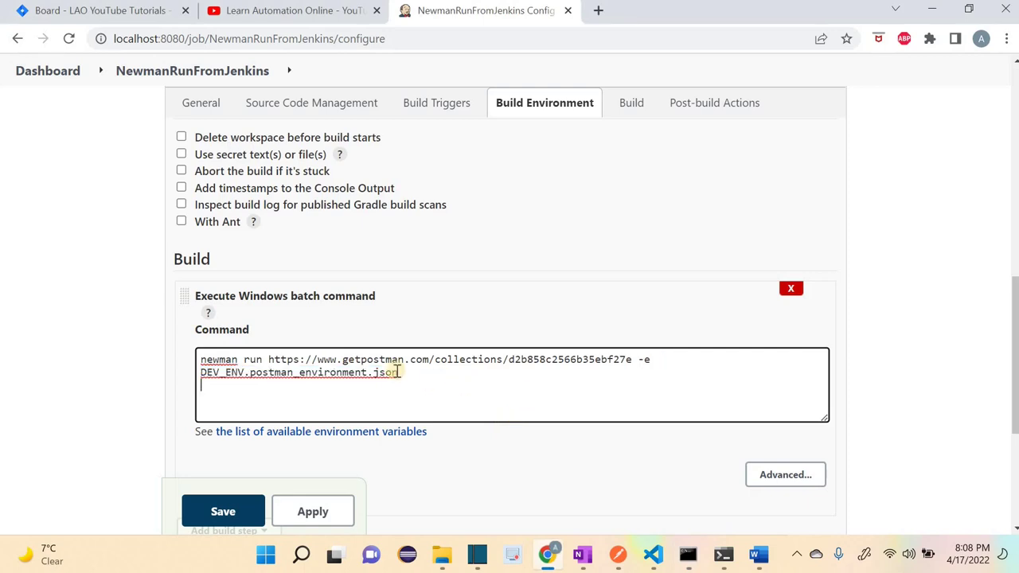
{"action": "left_click_drag", "start_coordinate": [201, 373], "coordinate": [397, 374]}
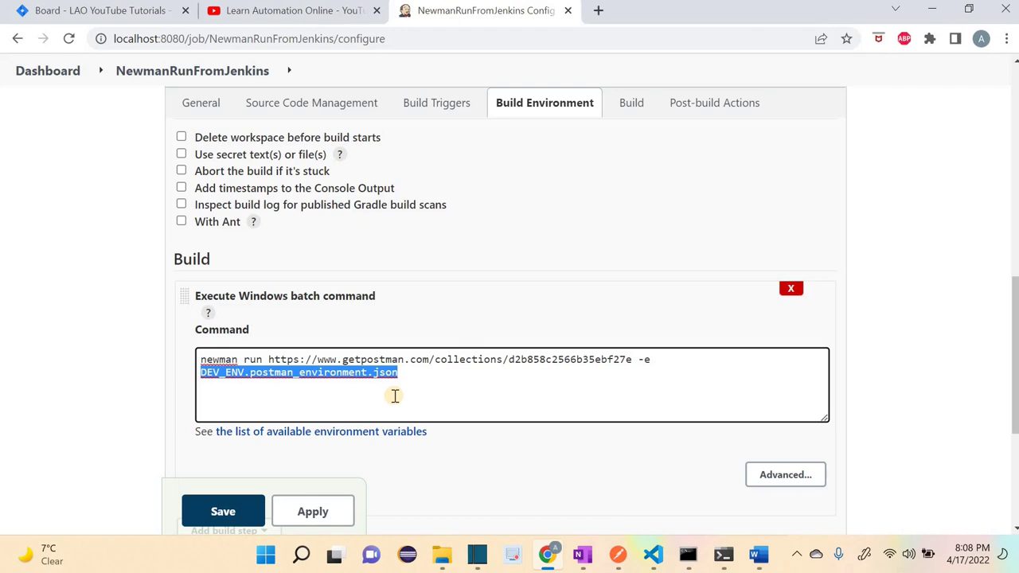
Step: Add a 'cd <Desktop path>' line above the newman command and apply the build step
{"action": "left_click", "coordinate": [203, 360]}
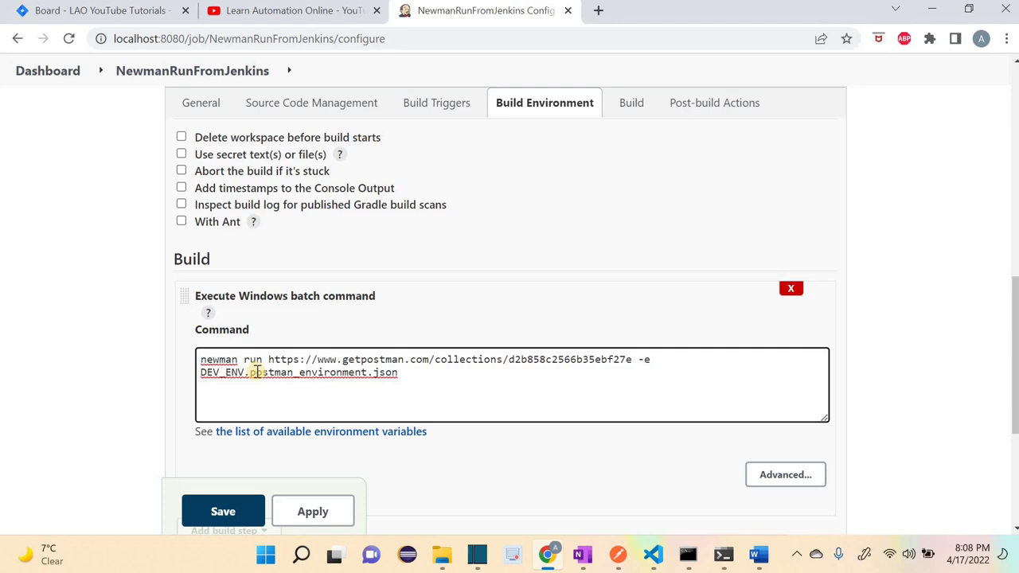
{"action": "type", "text": "cd"}
{"action": "key", "text": "Return"}
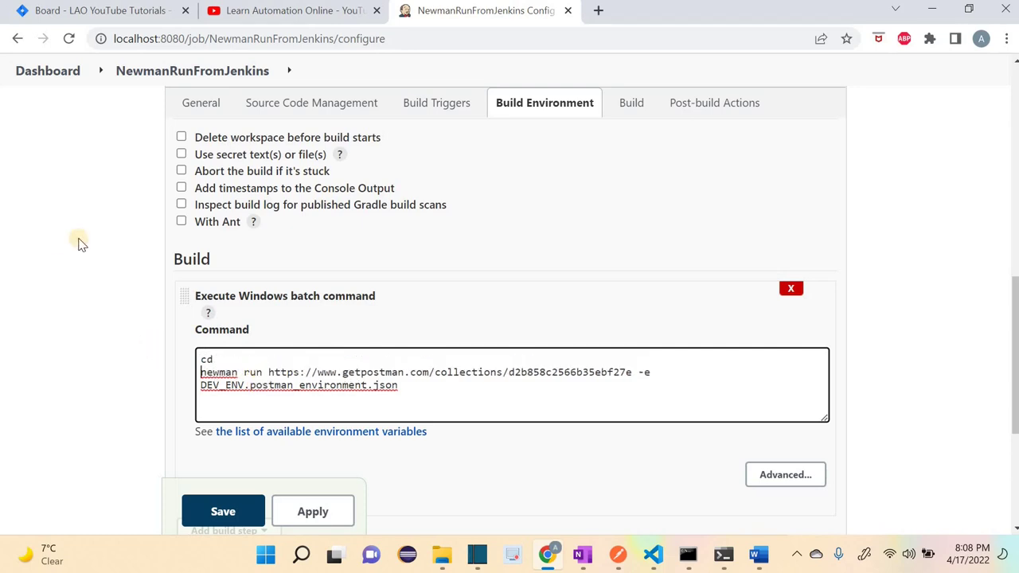
{"action": "key", "text": "alt+Tab"}
{"action": "left_click_drag", "start_coordinate": [181, 151], "coordinate": [1, 154]}
{"action": "key", "text": "ctrl+c"}
{"action": "key", "text": "alt+Tab"}
{"action": "key", "text": "ctrl+v"}
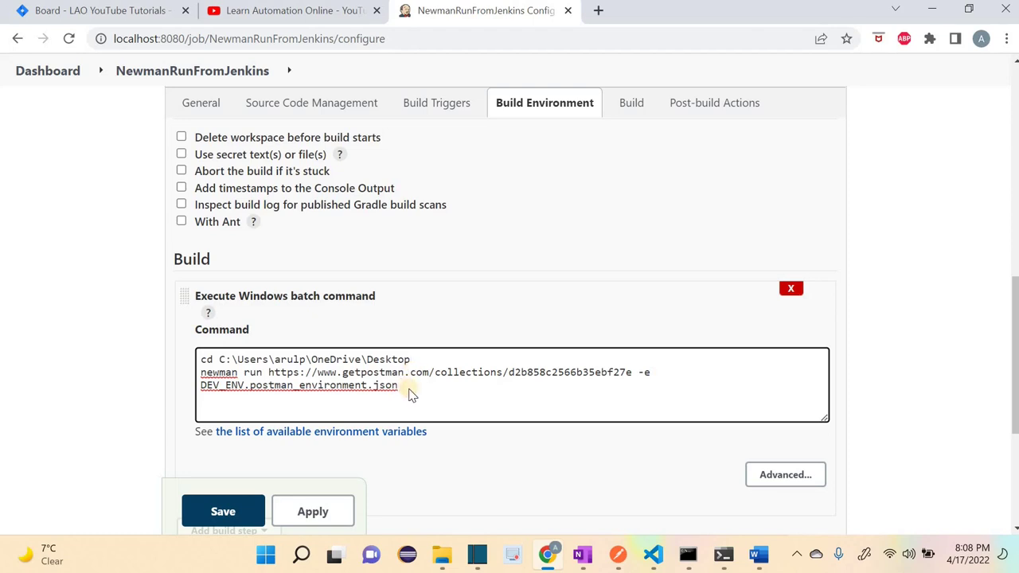
{"action": "left_click", "coordinate": [410, 394]}
{"action": "scroll", "coordinate": [410, 394], "scroll_direction": "down", "scroll_amount": 2}
{"action": "left_click", "coordinate": [289, 522]}
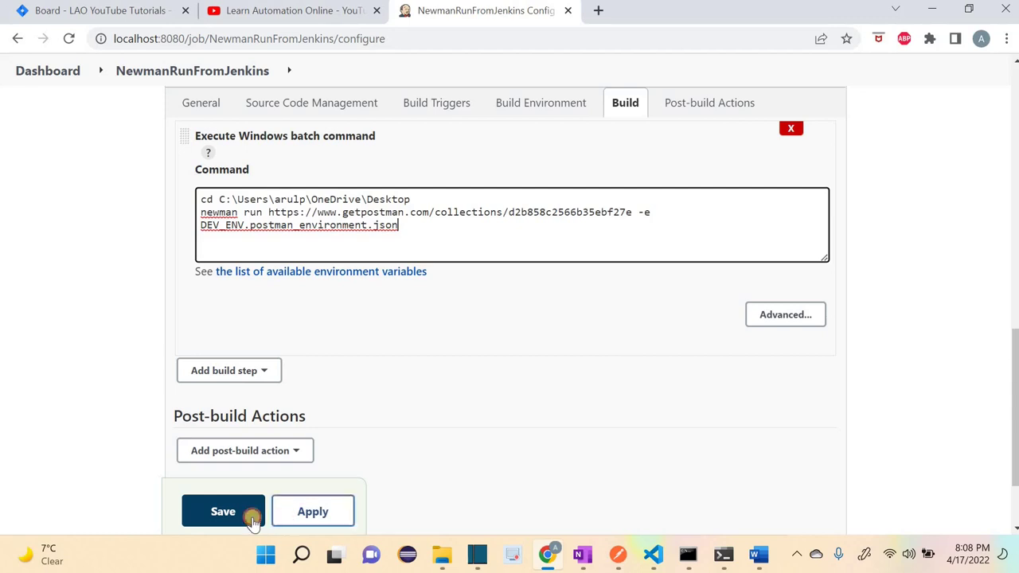
Step: Save the job configuration and start a new build
{"action": "left_click", "coordinate": [246, 511]}
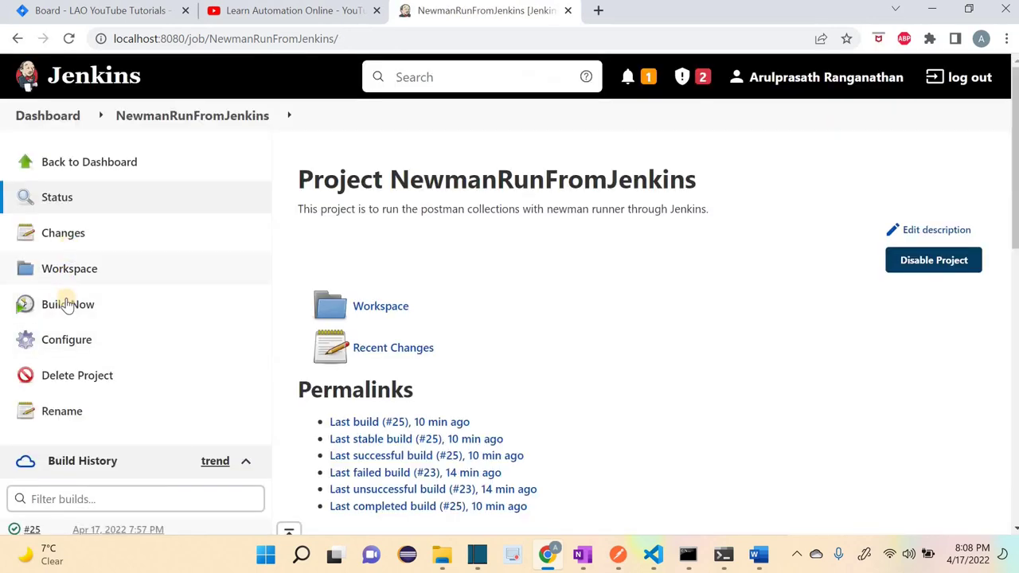
{"action": "left_click", "coordinate": [68, 306]}
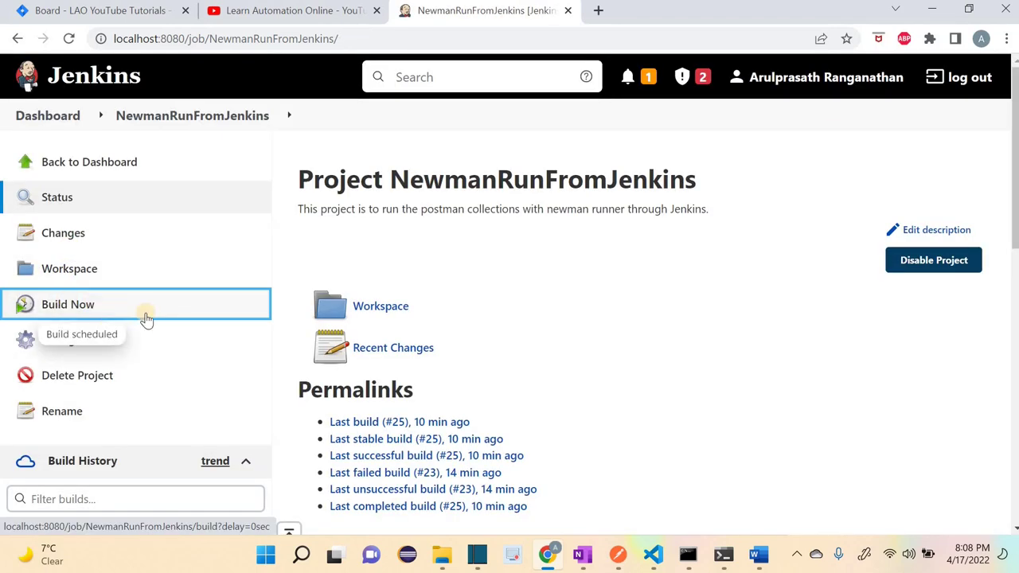
{"action": "scroll", "coordinate": [128, 318], "scroll_direction": "down", "scroll_amount": 3}
{"action": "scroll", "coordinate": [80, 335], "scroll_direction": "up", "scroll_amount": 1}
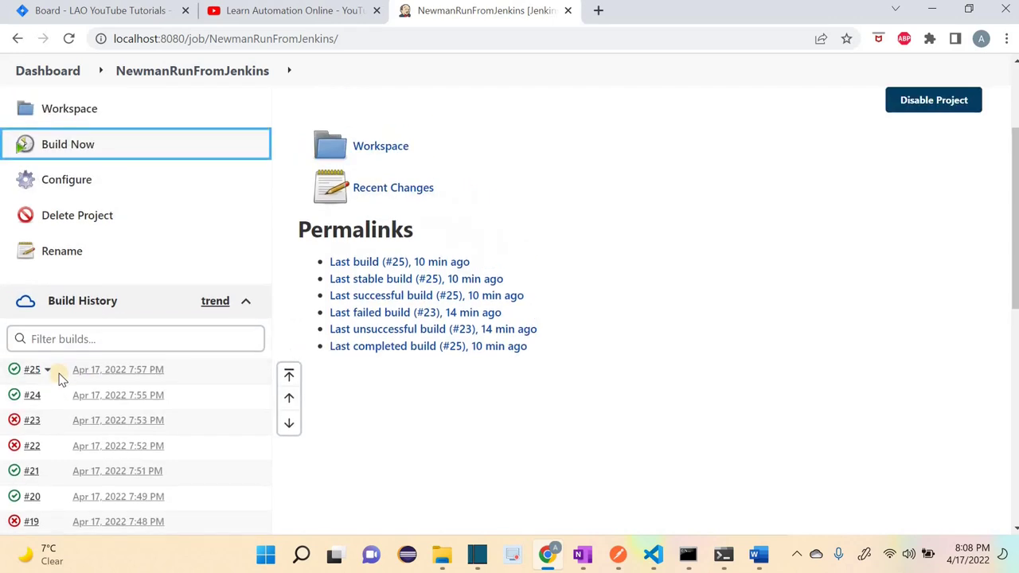
{"action": "mouse_move", "coordinate": [46, 384]}
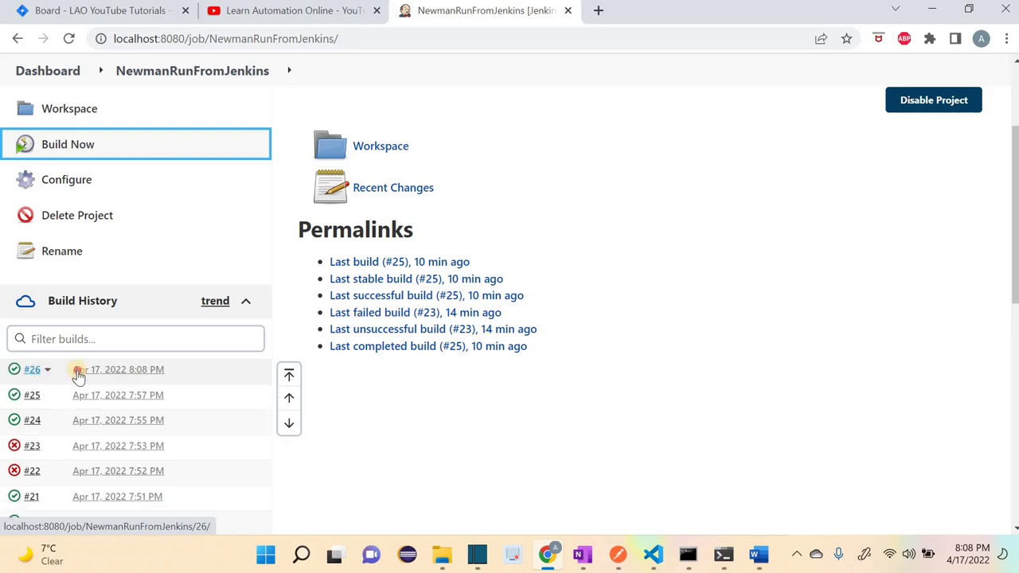
Step: View build #26's plain-text console output confirming newman passed, then return to the project
{"action": "left_click", "coordinate": [78, 377]}
{"action": "left_click", "coordinate": [89, 269]}
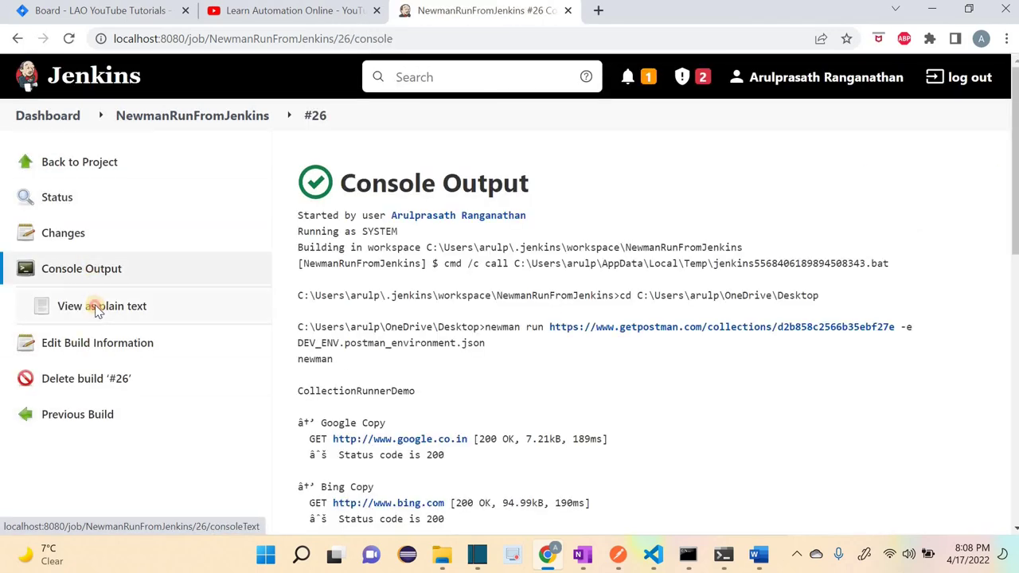
{"action": "left_click", "coordinate": [95, 310]}
{"action": "scroll", "coordinate": [579, 409], "scroll_direction": "down", "scroll_amount": 2}
{"action": "scroll", "coordinate": [131, 255], "scroll_direction": "up", "scroll_amount": 2}
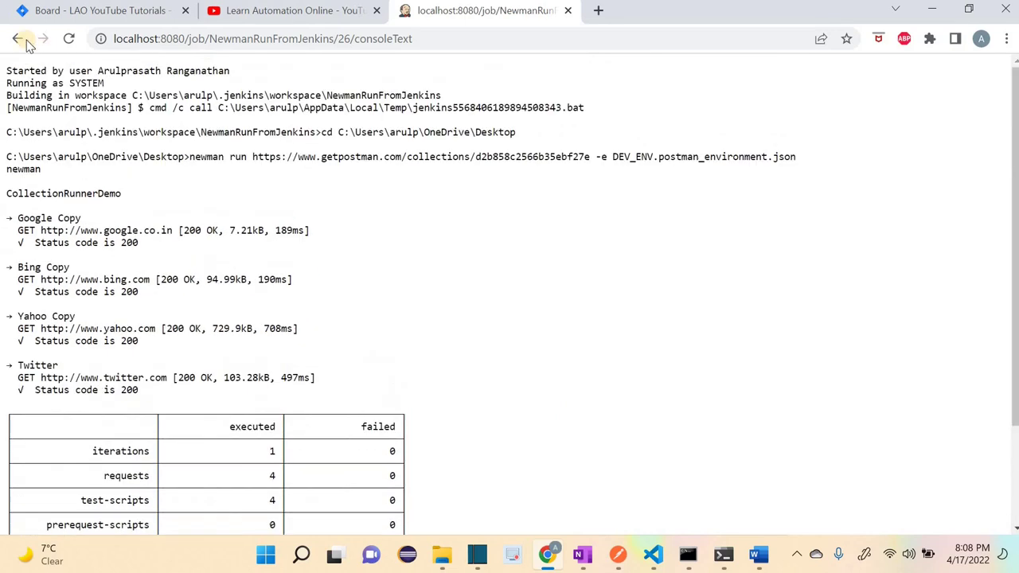
{"action": "left_click", "coordinate": [20, 39]}
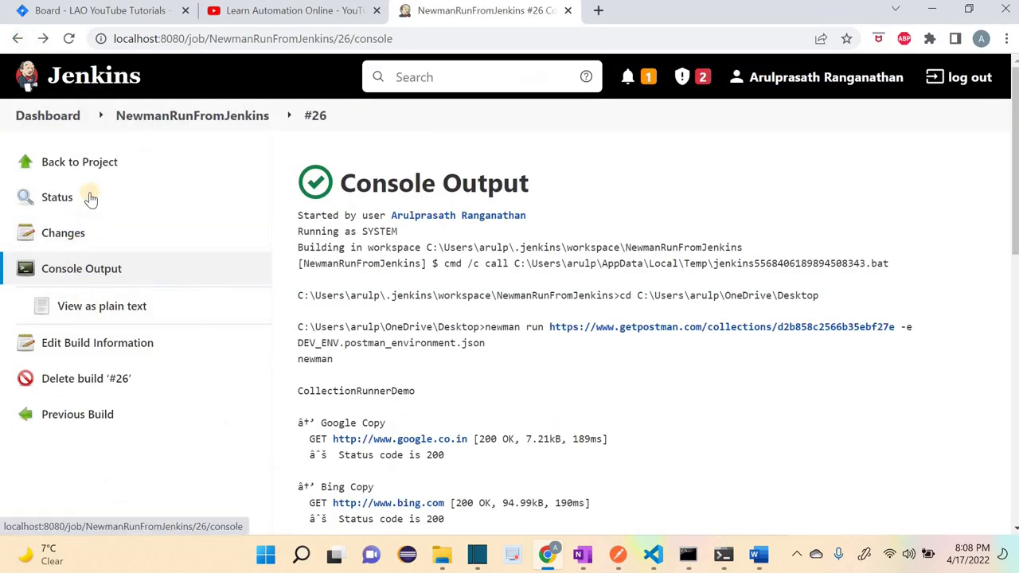
{"action": "left_click", "coordinate": [83, 160]}
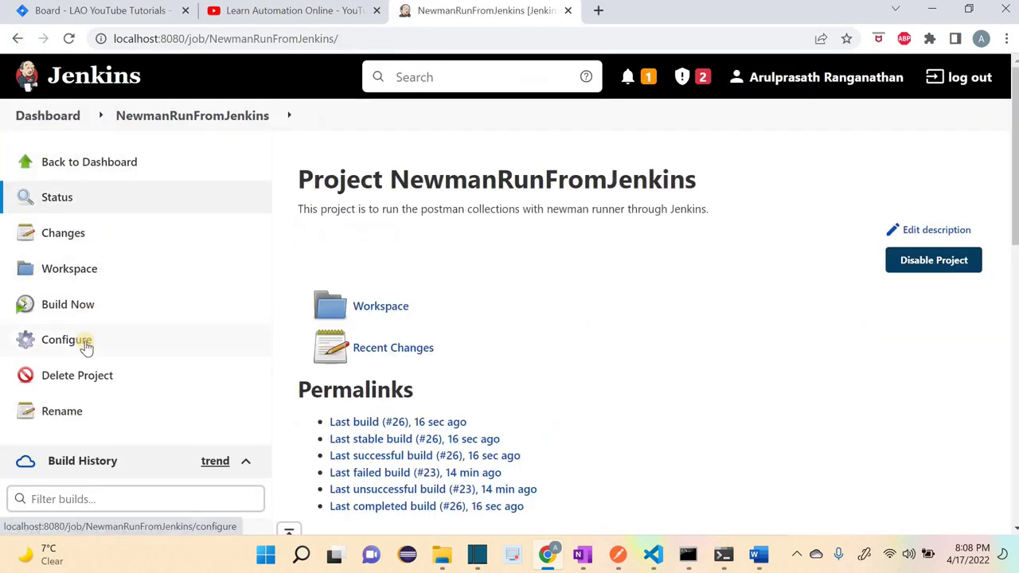
Step: Scroll to Post-build Actions and open the Add post-build action dropdown
{"action": "scroll", "coordinate": [464, 391], "scroll_direction": "down", "scroll_amount": 6}
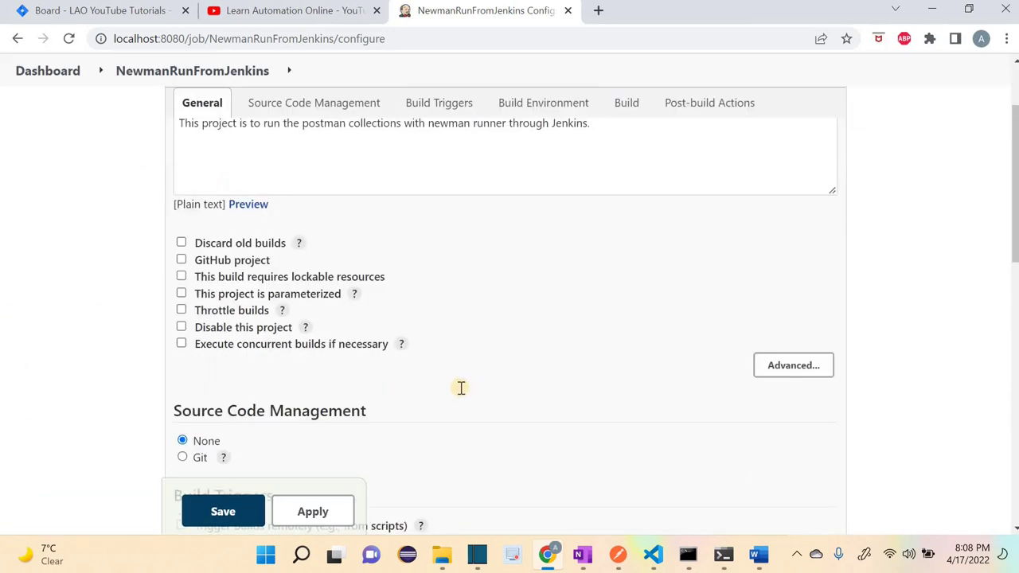
{"action": "scroll", "coordinate": [462, 392], "scroll_direction": "down", "scroll_amount": 3}
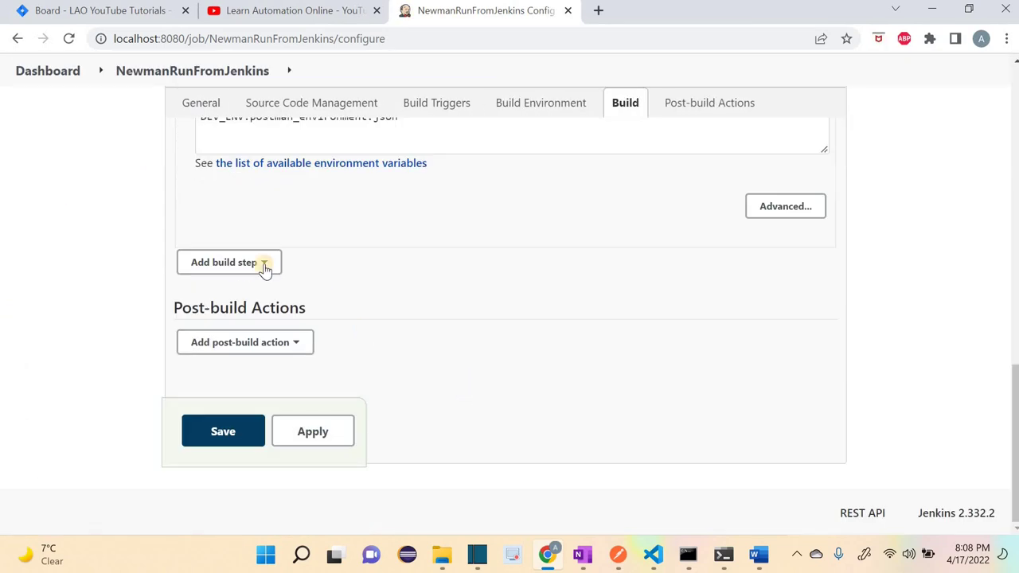
{"action": "scroll", "coordinate": [269, 281], "scroll_direction": "up", "scroll_amount": 2}
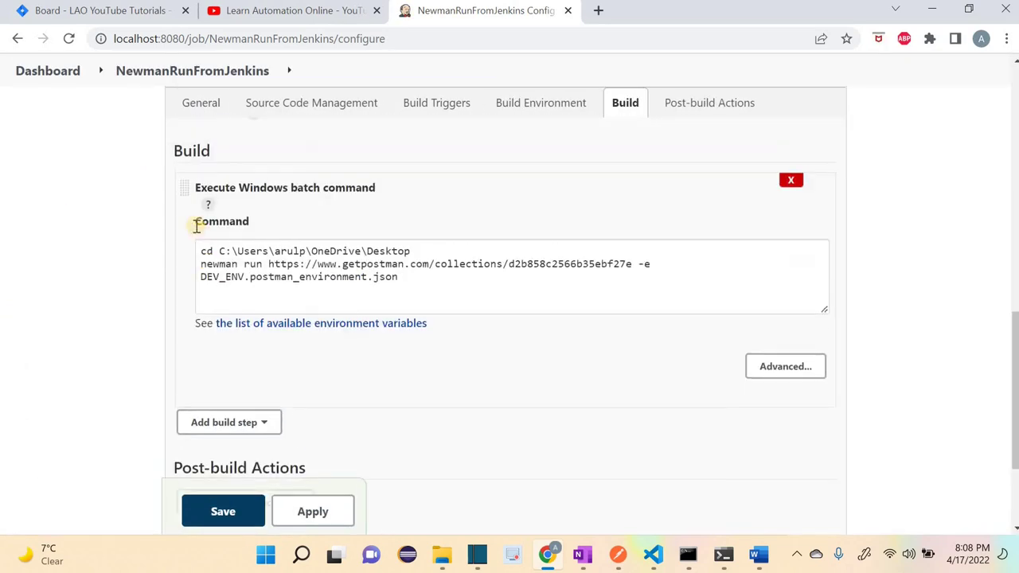
{"action": "scroll", "coordinate": [334, 295], "scroll_direction": "down", "scroll_amount": 1}
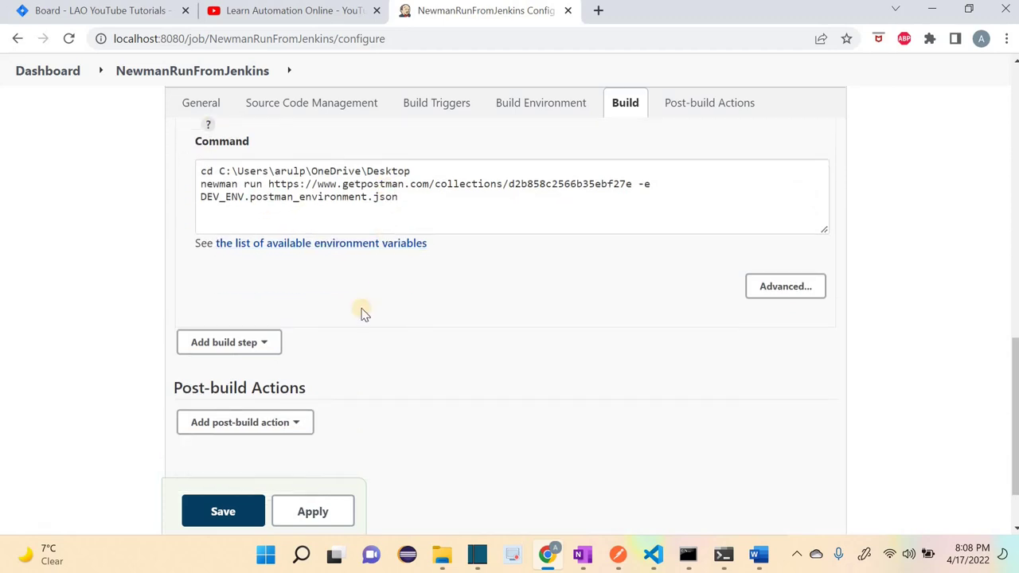
{"action": "scroll", "coordinate": [359, 311], "scroll_direction": "down", "scroll_amount": 1}
{"action": "left_click", "coordinate": [301, 343]}
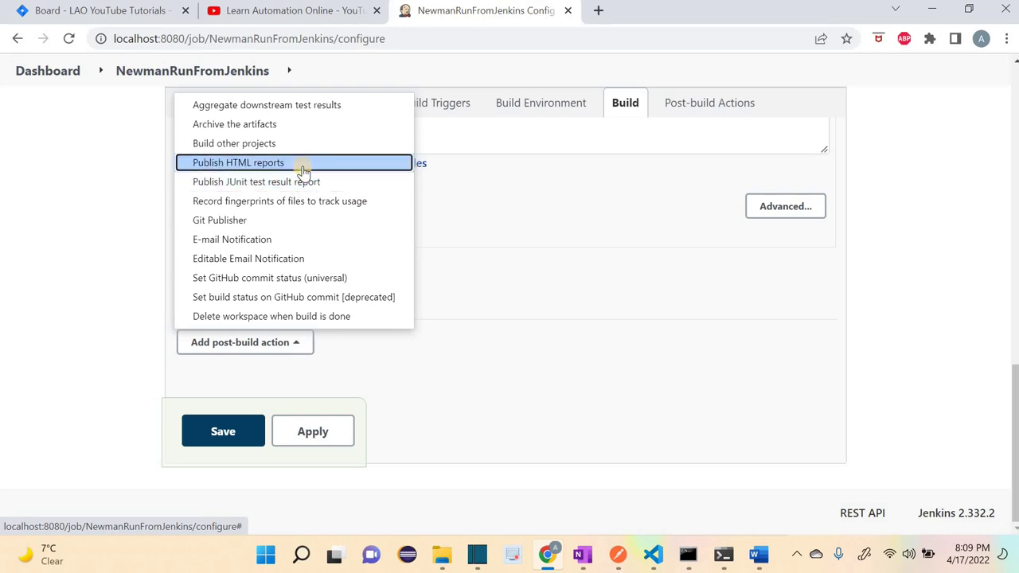
Step: Add a Publish HTML reports post-build action with one report entry
{"action": "left_click", "coordinate": [303, 163]}
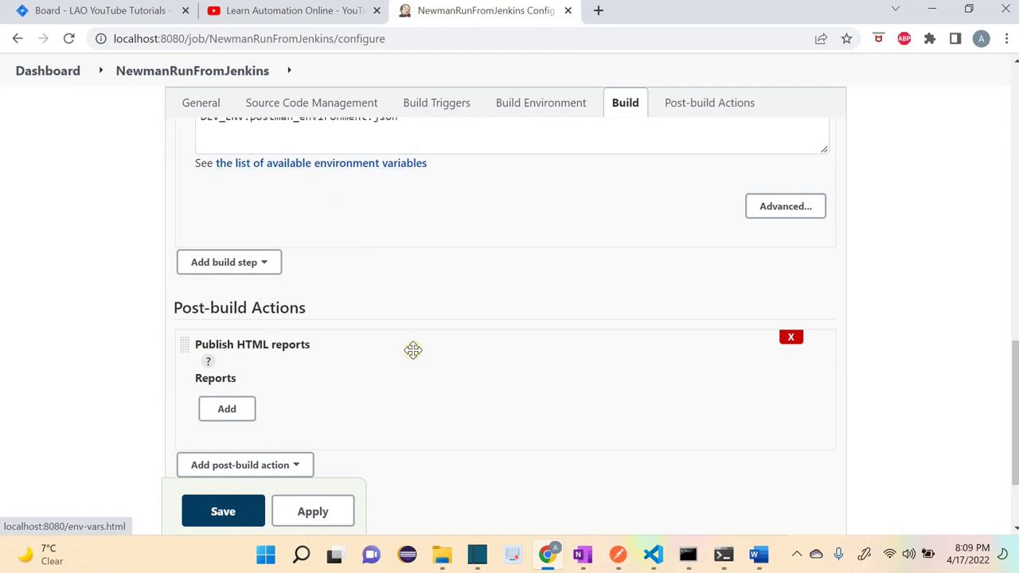
{"action": "scroll", "coordinate": [351, 350], "scroll_direction": "down", "scroll_amount": 1}
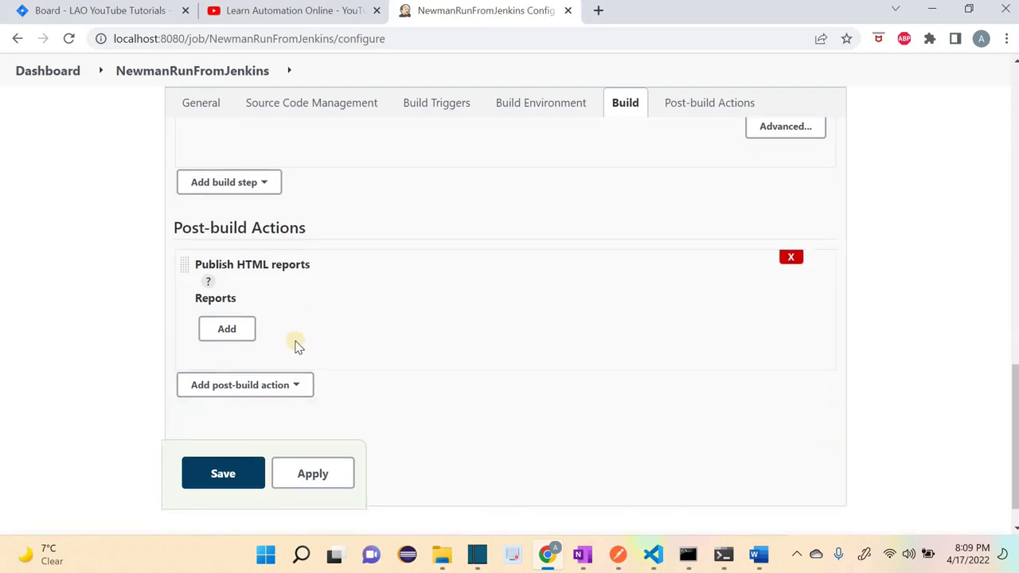
{"action": "left_click", "coordinate": [250, 328]}
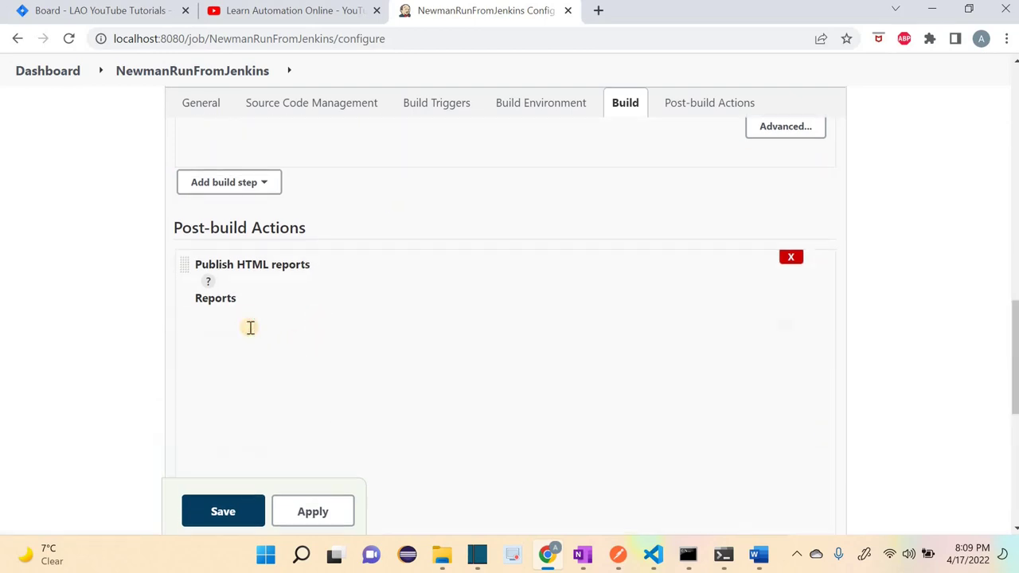
{"action": "scroll", "coordinate": [302, 211], "scroll_direction": "down", "scroll_amount": 2}
{"action": "left_click", "coordinate": [306, 212]}
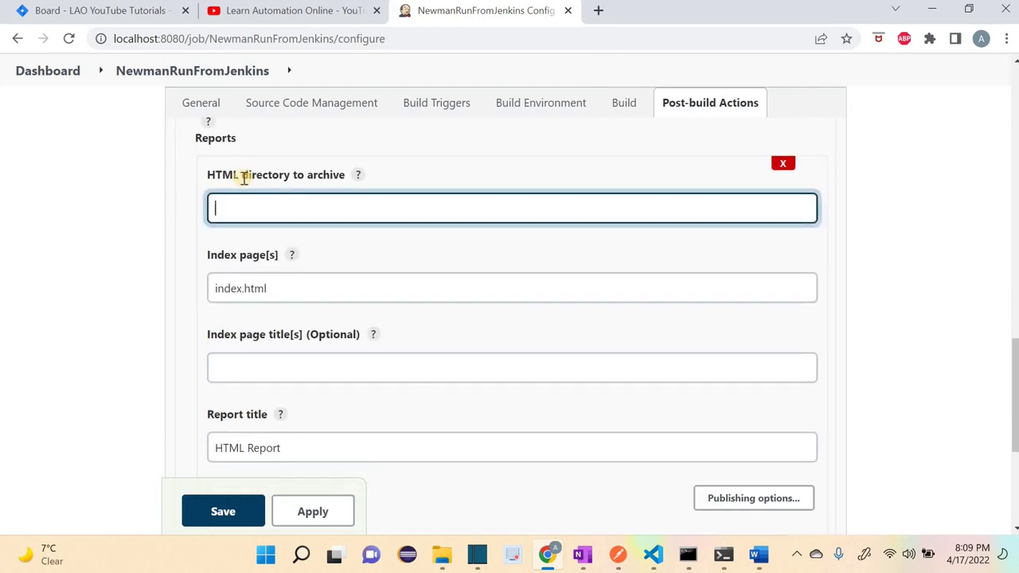
Step: Set HTML directory to archive to the Desktop path from the batch command, then open the desktop's newman folder
{"action": "left_click_drag", "start_coordinate": [317, 175], "coordinate": [207, 176]}
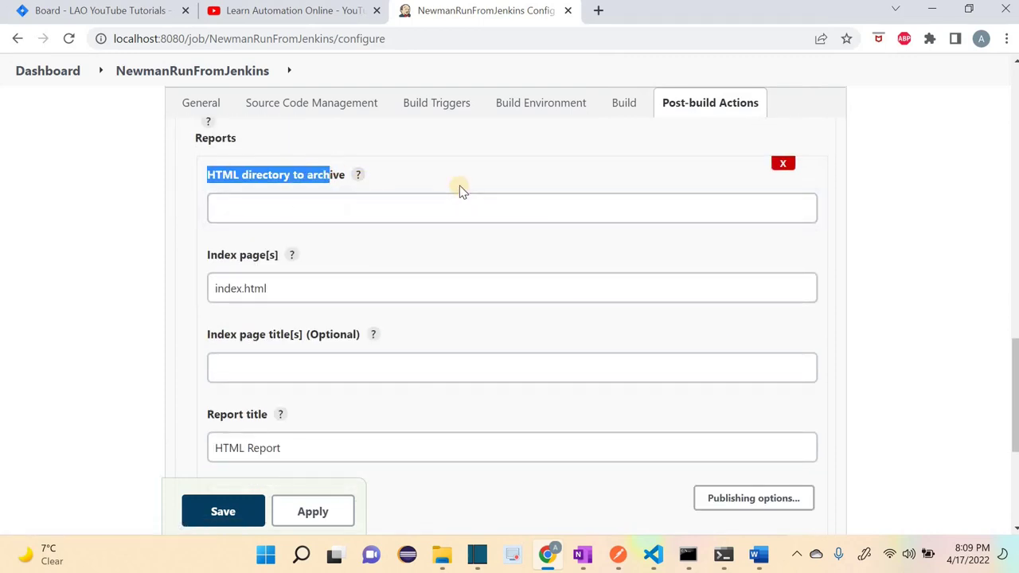
{"action": "left_click", "coordinate": [465, 201]}
{"action": "scroll", "coordinate": [460, 231], "scroll_direction": "up", "scroll_amount": 4}
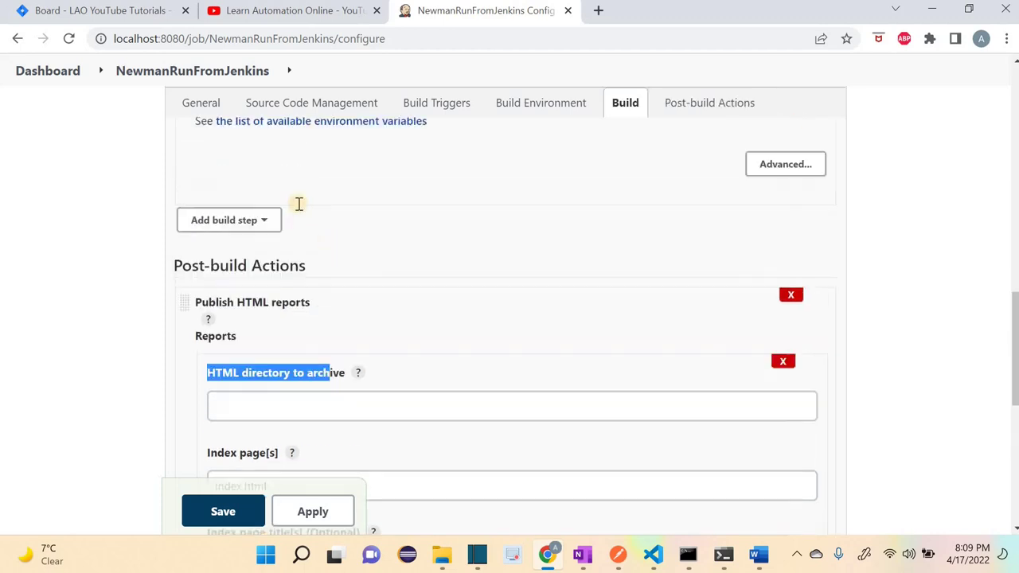
{"action": "left_click", "coordinate": [200, 170]}
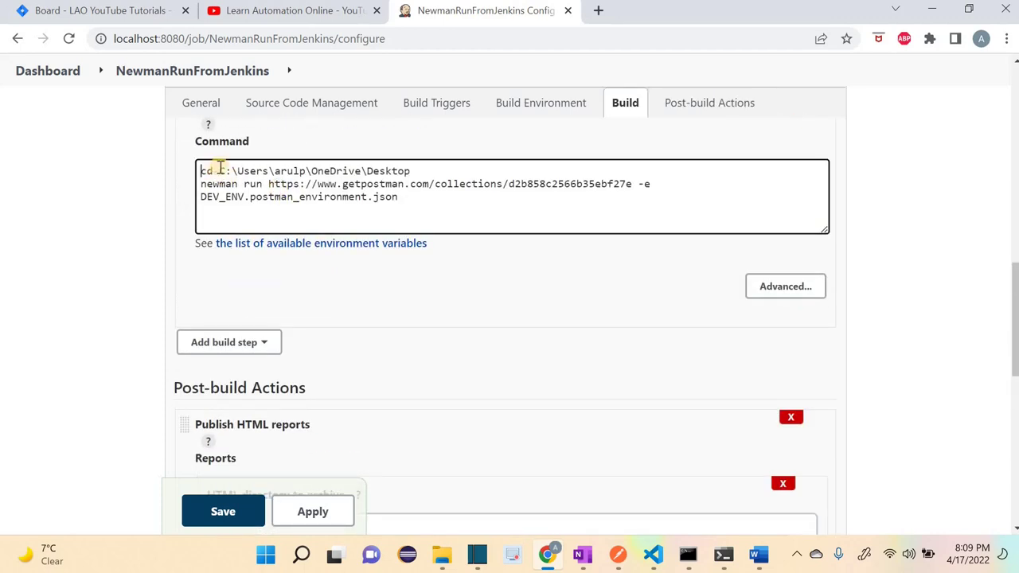
{"action": "left_click_drag", "start_coordinate": [218, 171], "coordinate": [414, 171]}
{"action": "key", "text": "ctrl+c"}
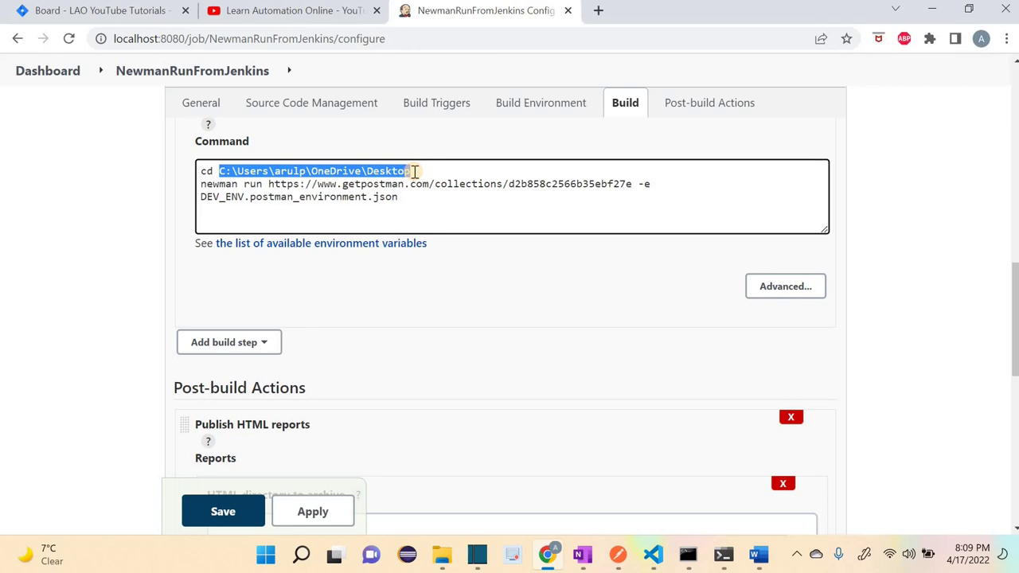
{"action": "scroll", "coordinate": [371, 275], "scroll_direction": "down", "scroll_amount": 6}
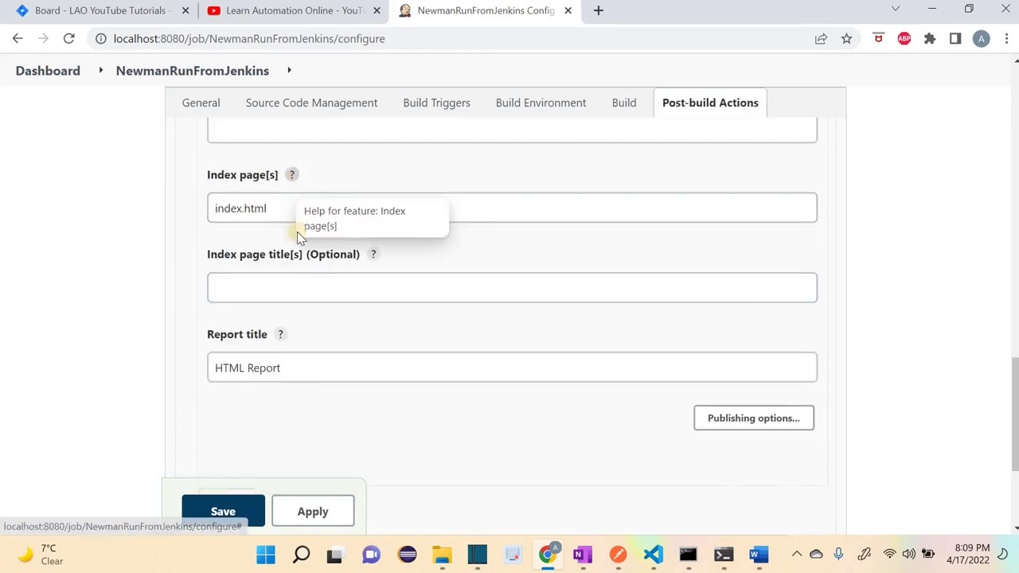
{"action": "scroll", "coordinate": [297, 232], "scroll_direction": "up", "scroll_amount": 1}
{"action": "left_click", "coordinate": [299, 211]}
{"action": "key", "text": "ctrl+v"}
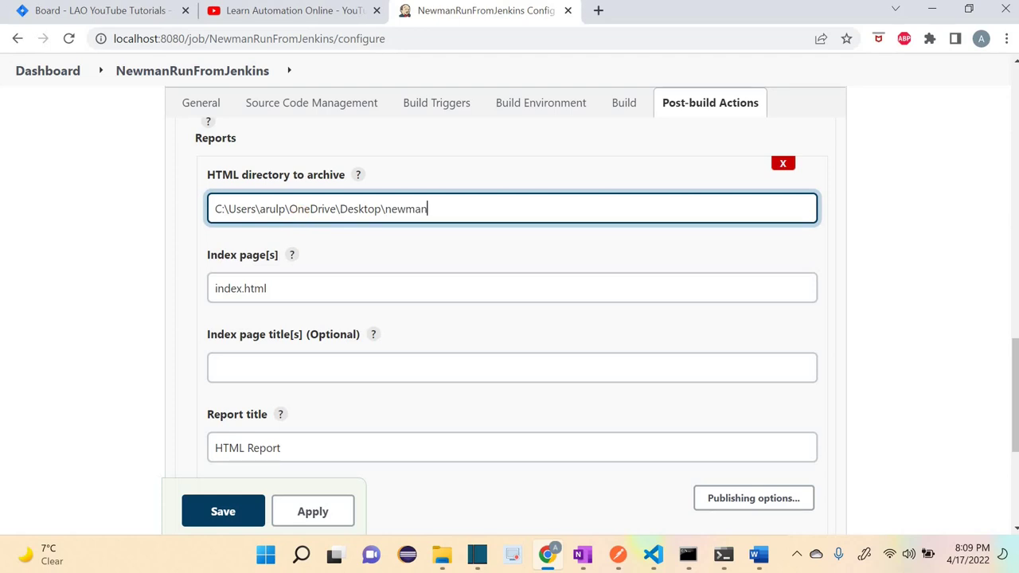
{"action": "key", "text": "super+d"}
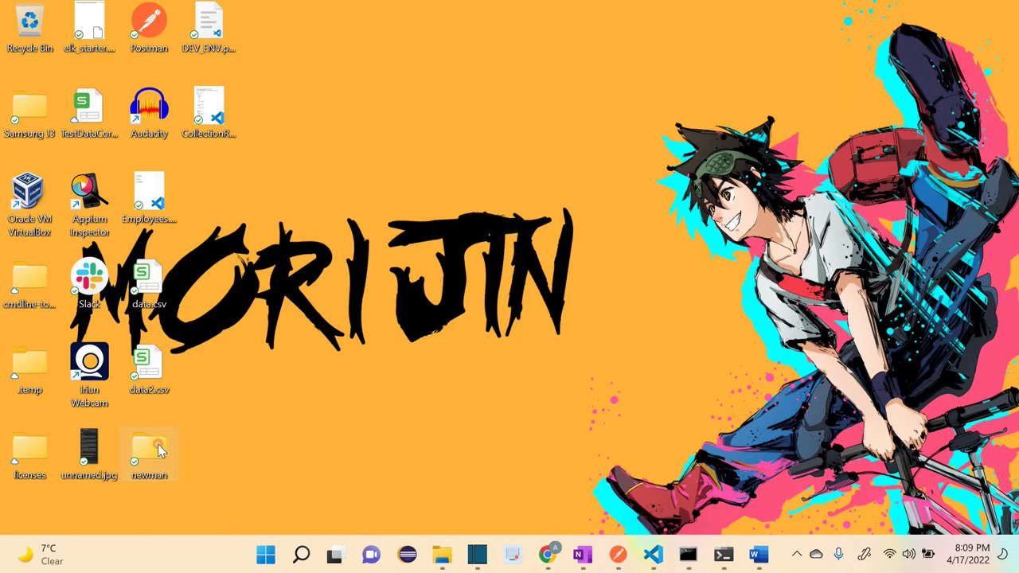
{"action": "double_click", "coordinate": [151, 447]}
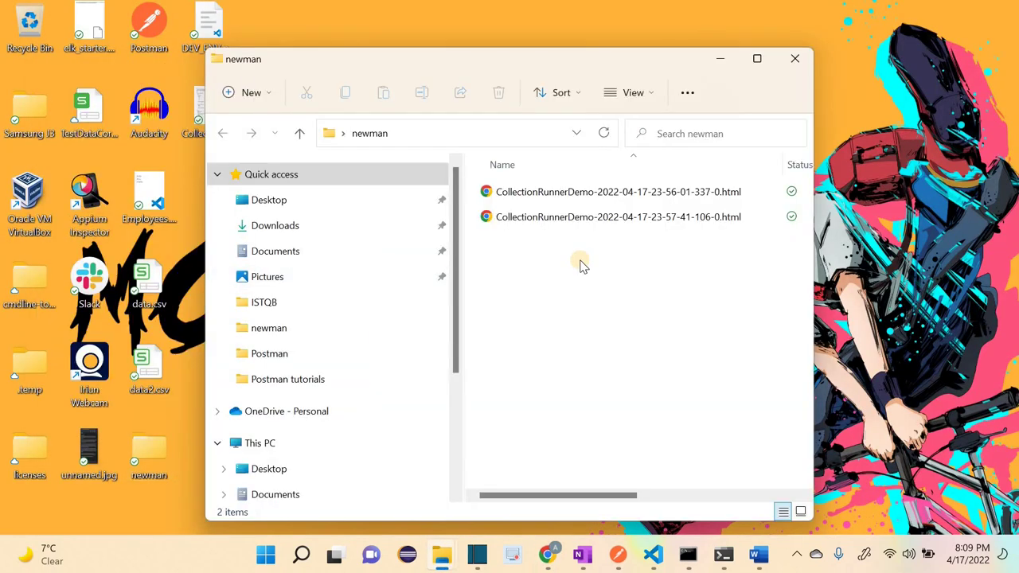
Step: Permanently delete both CollectionRunnerDemo HTML reports from the newman folder and close it
{"action": "key", "text": "ctrl+a"}
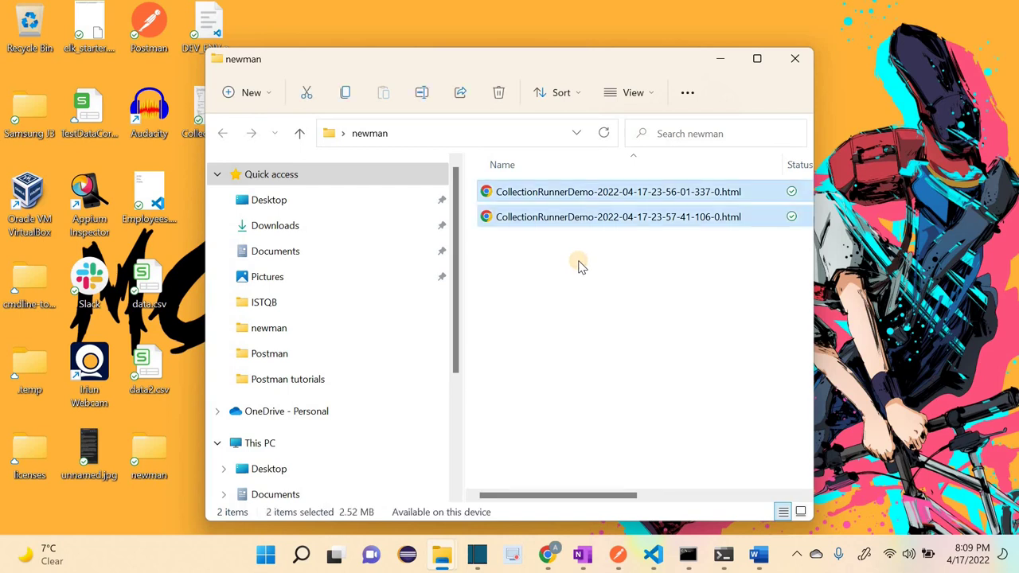
{"action": "key", "text": "shift+Delete"}
{"action": "key", "text": "Return"}
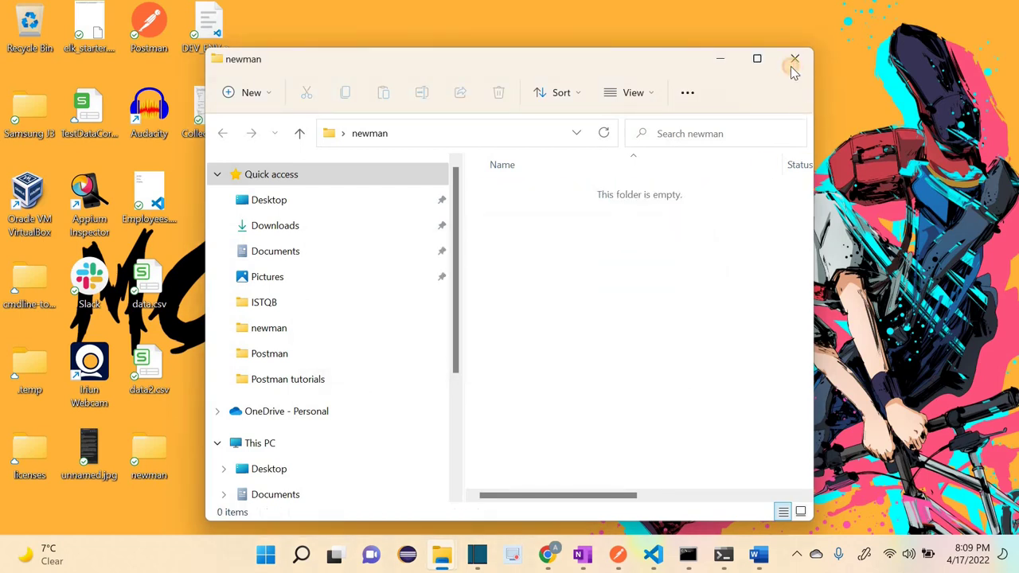
{"action": "left_click", "coordinate": [794, 61]}
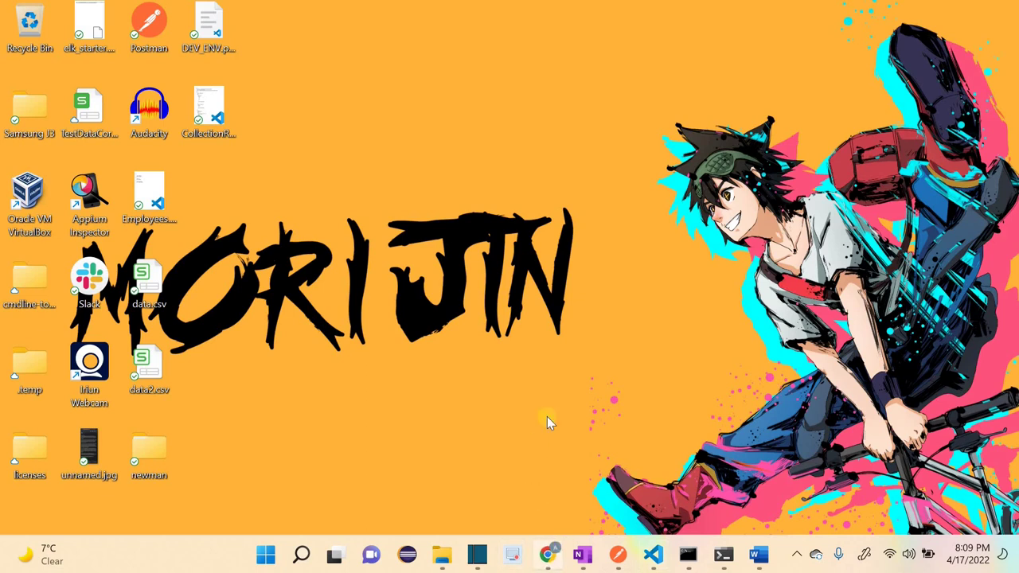
{"action": "left_click", "coordinate": [547, 555]}
Step: Change the Index page[s] value from index.html to *.html, then apply and save the job
{"action": "left_click", "coordinate": [484, 359]}
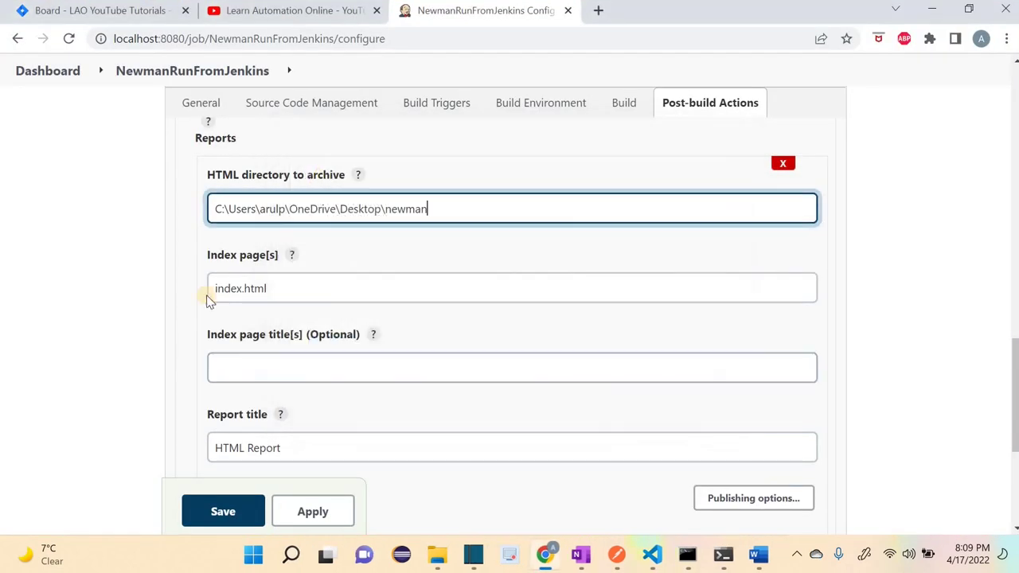
{"action": "double_click", "coordinate": [219, 288]}
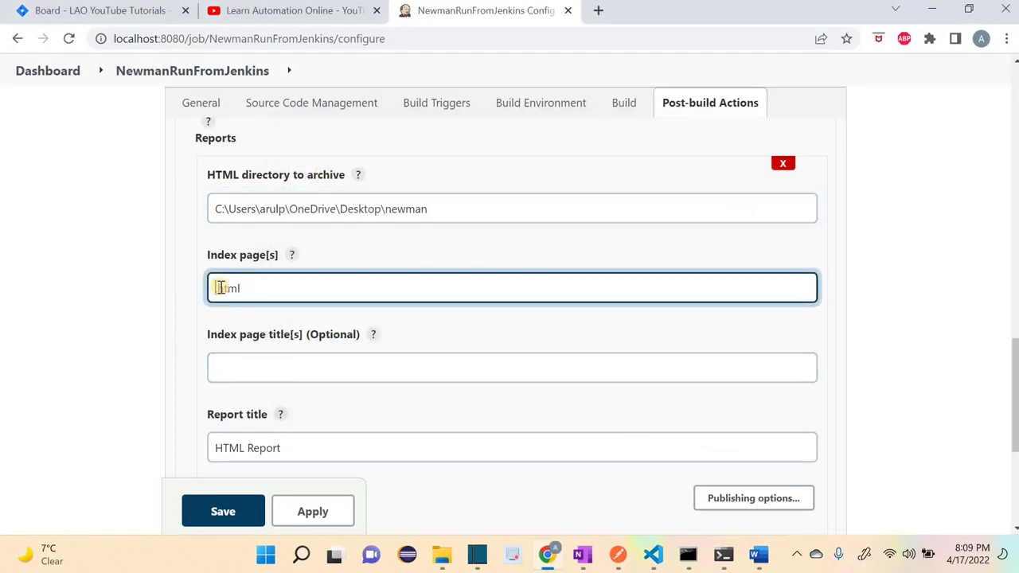
{"action": "type", "text": "*"}
{"action": "left_click", "coordinate": [131, 302]}
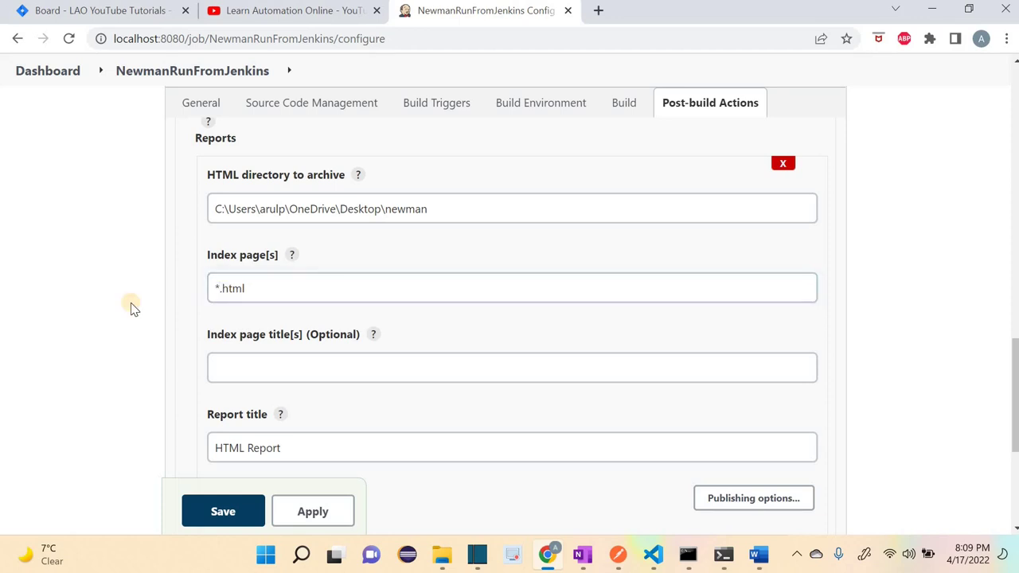
{"action": "left_click", "coordinate": [93, 325]}
{"action": "scroll", "coordinate": [154, 364], "scroll_direction": "down", "scroll_amount": 3}
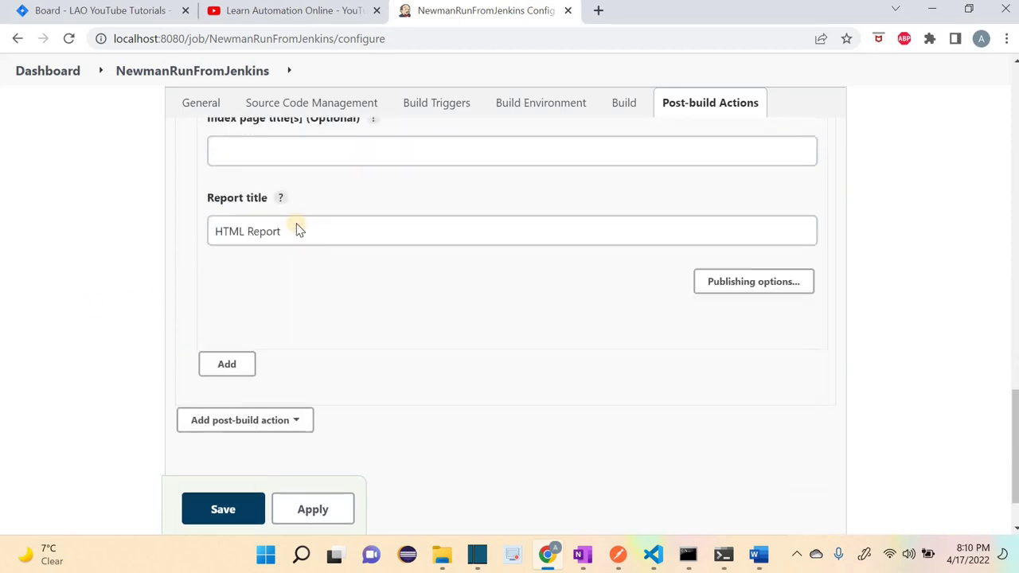
{"action": "left_click", "coordinate": [305, 208]}
{"action": "left_click", "coordinate": [57, 362]}
{"action": "scroll", "coordinate": [310, 448], "scroll_direction": "down", "scroll_amount": 1}
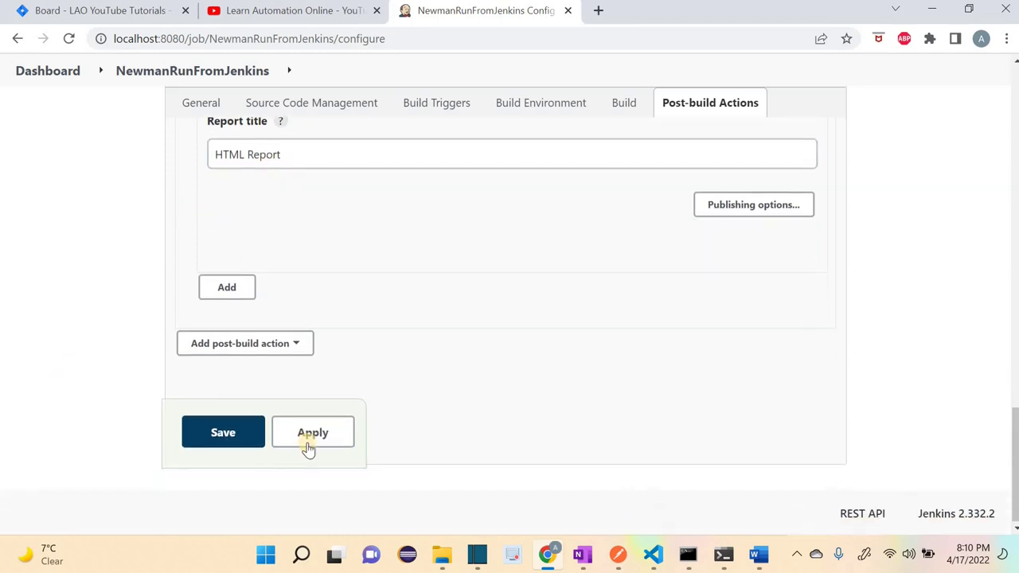
{"action": "left_click", "coordinate": [309, 445]}
{"action": "left_click", "coordinate": [231, 436]}
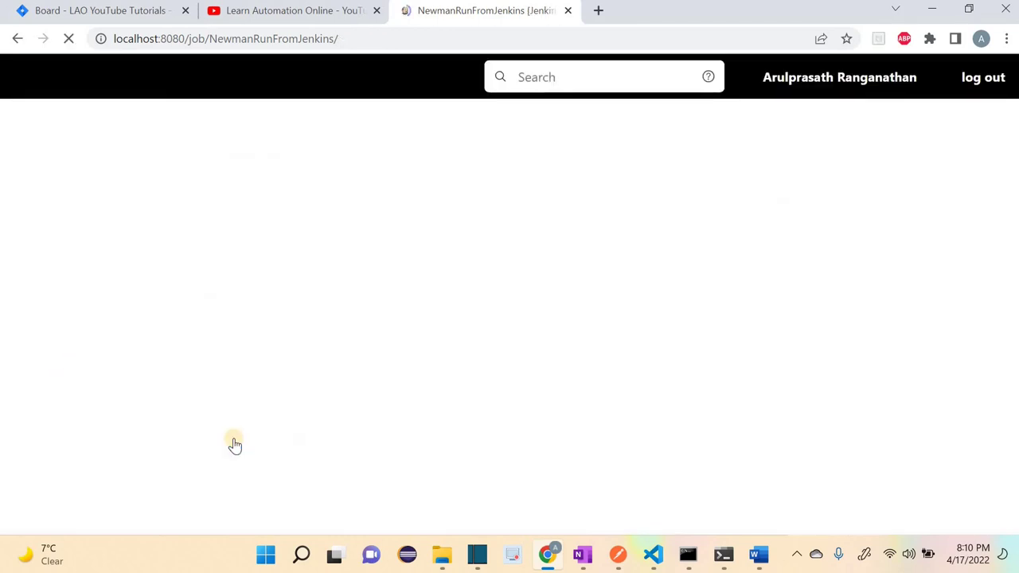
Step: Start a new build #27 of the NewmanRunFromJenkins job
{"action": "scroll", "coordinate": [83, 231], "scroll_direction": "down", "scroll_amount": 1}
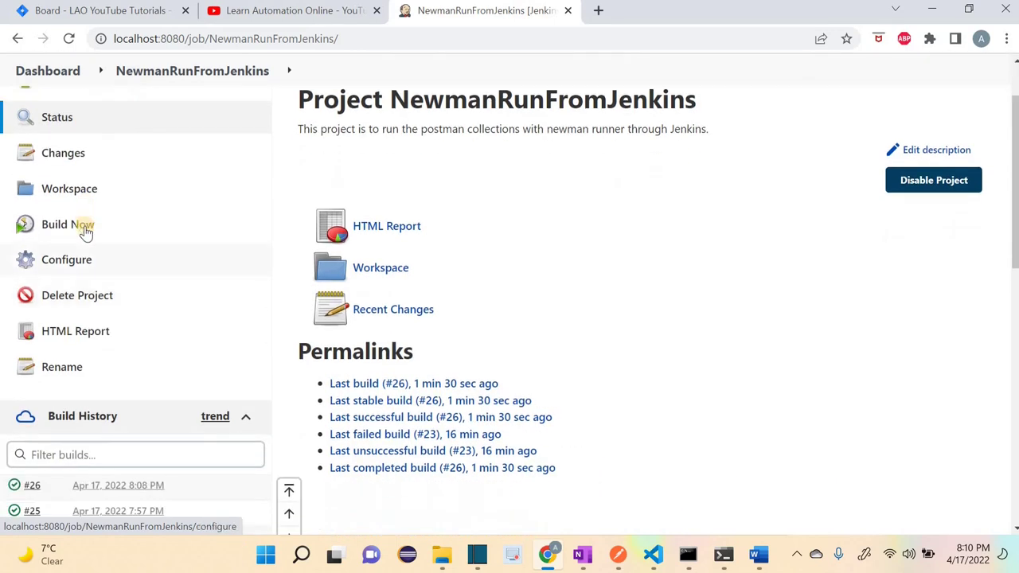
{"action": "left_click", "coordinate": [83, 226]}
{"action": "scroll", "coordinate": [215, 247], "scroll_direction": "down", "scroll_amount": 2}
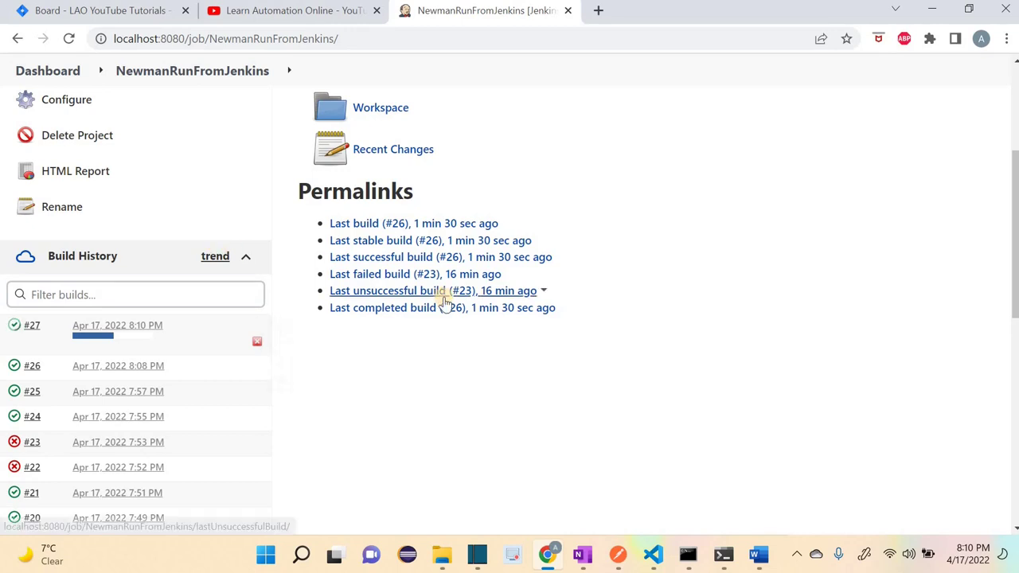
{"action": "scroll", "coordinate": [477, 296], "scroll_direction": "up", "scroll_amount": 1}
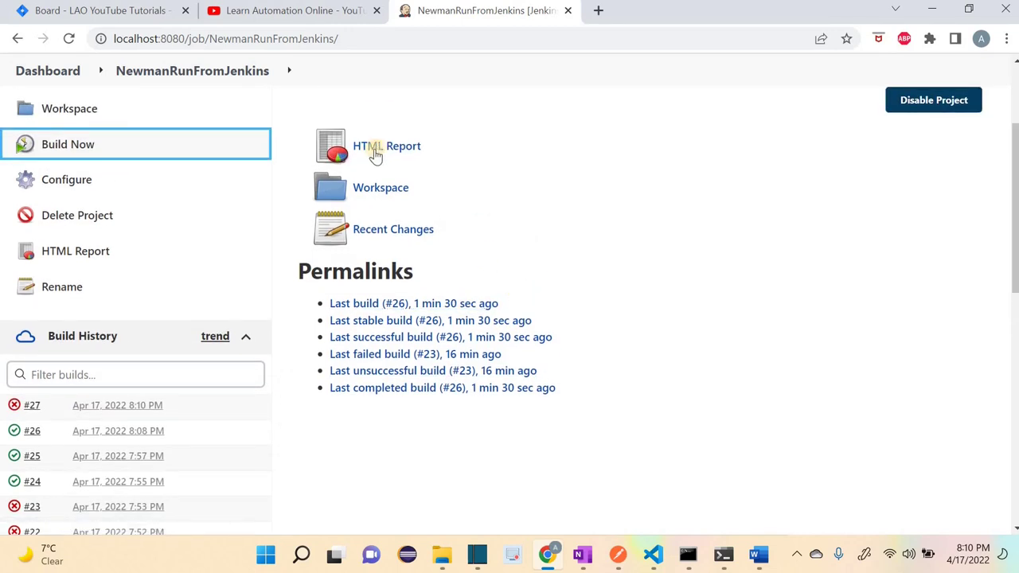
Step: Open build #27's console output as plain text
{"action": "left_click", "coordinate": [104, 406]}
{"action": "left_click", "coordinate": [92, 278]}
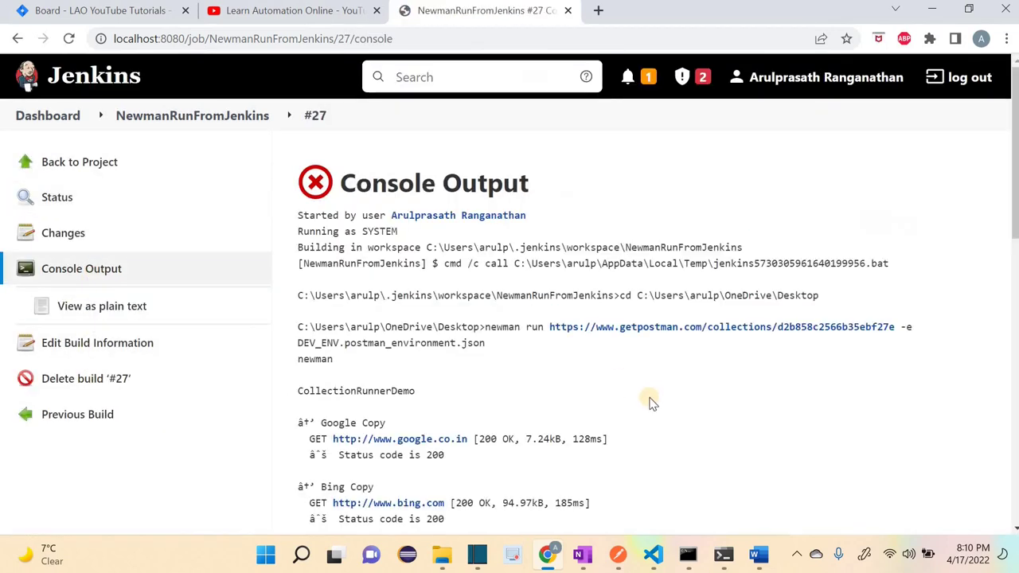
{"action": "scroll", "coordinate": [649, 401], "scroll_direction": "down", "scroll_amount": 3}
{"action": "scroll", "coordinate": [654, 401], "scroll_direction": "down", "scroll_amount": 3}
{"action": "scroll", "coordinate": [80, 302], "scroll_direction": "up", "scroll_amount": 5}
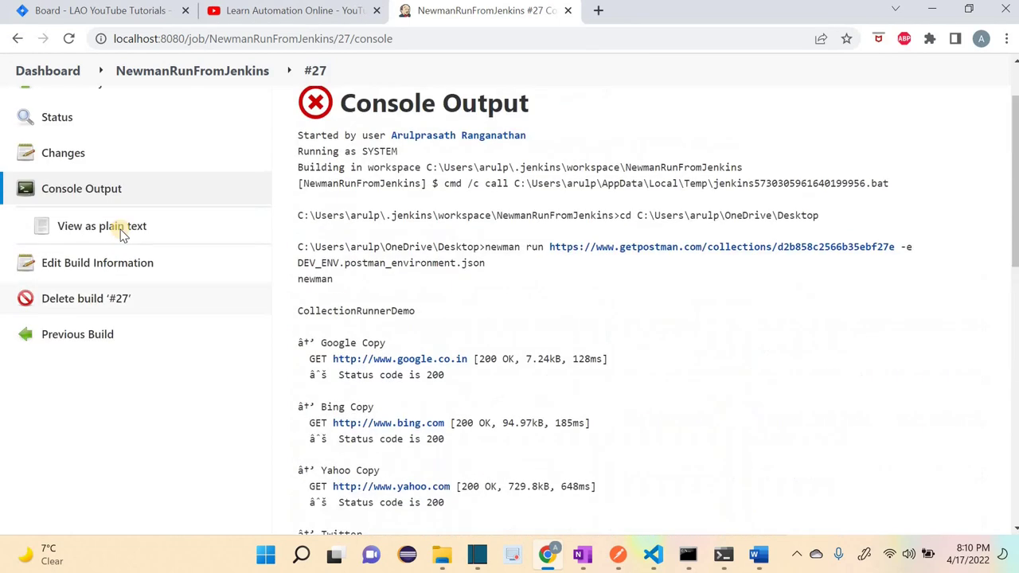
{"action": "left_click", "coordinate": [119, 227]}
Step: Read the log lines showing newman succeeded but HTML report publishing failed
{"action": "scroll", "coordinate": [558, 373], "scroll_direction": "down", "scroll_amount": 3}
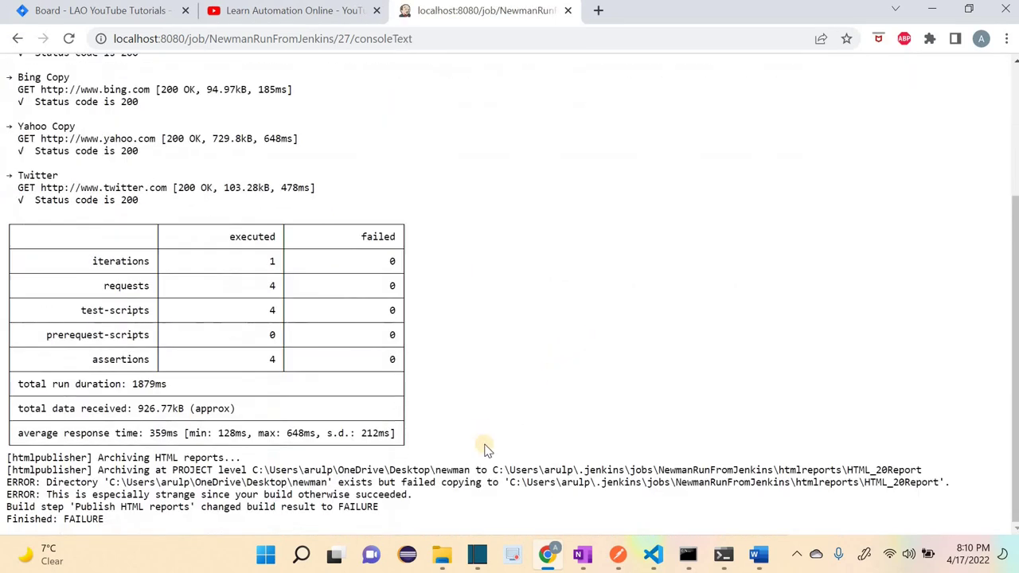
{"action": "left_click_drag", "start_coordinate": [80, 506], "coordinate": [387, 519]}
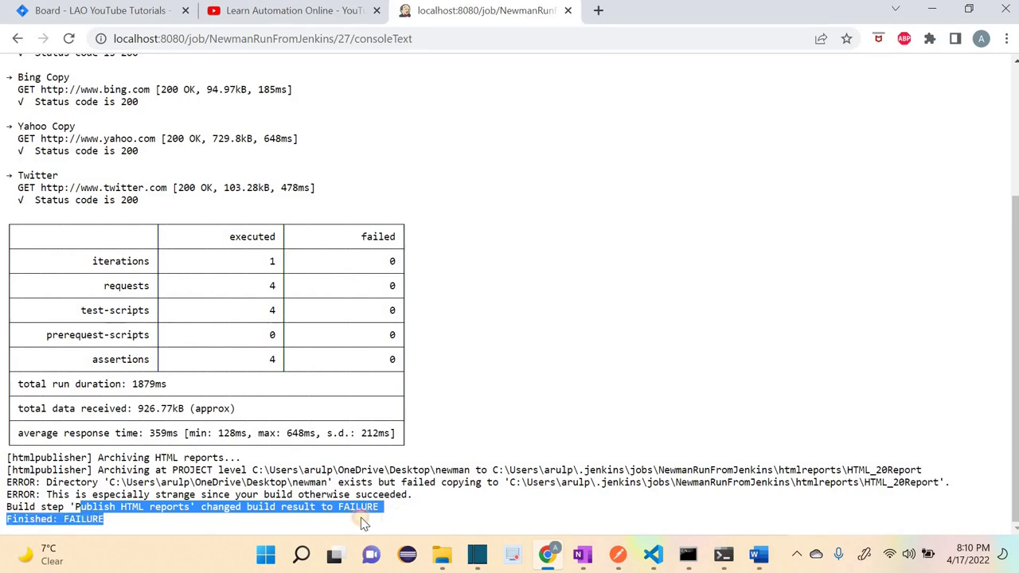
{"action": "left_click", "coordinate": [223, 492]}
{"action": "left_click", "coordinate": [406, 512], "text": "shift"}
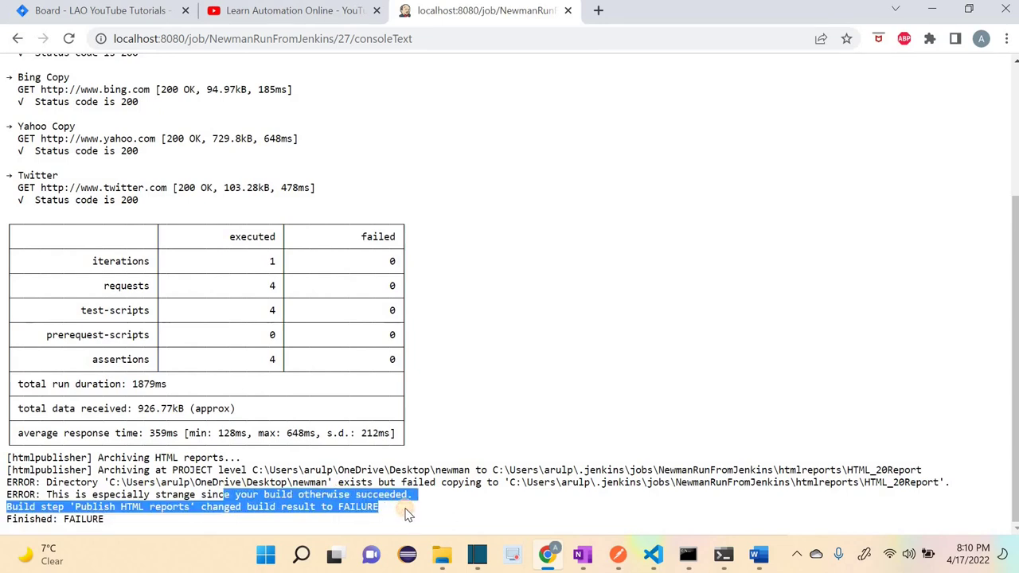
{"action": "left_click", "coordinate": [421, 481]}
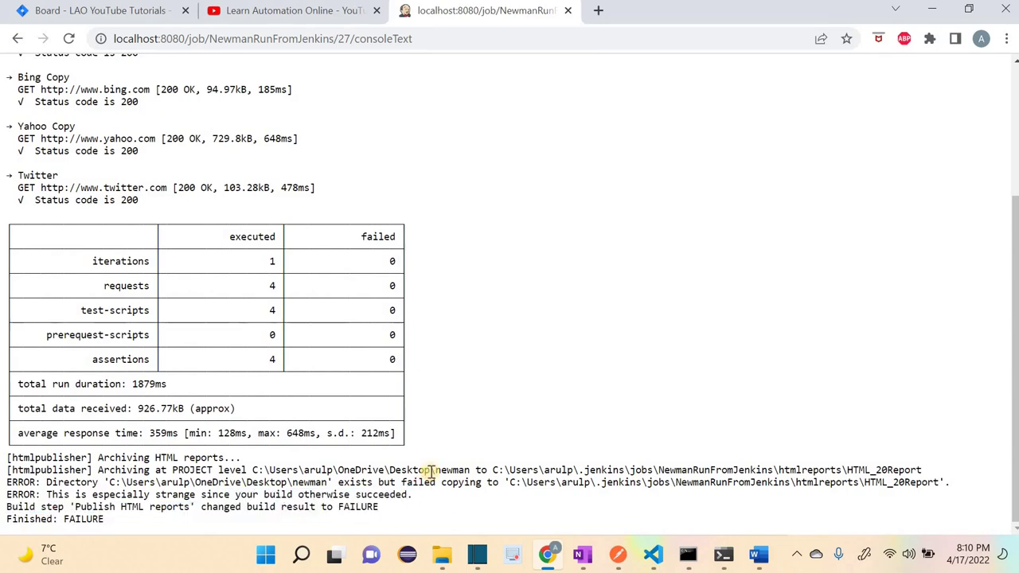
{"action": "scroll", "coordinate": [18, 40], "scroll_direction": "up", "scroll_amount": 3}
{"action": "left_click", "coordinate": [18, 38]}
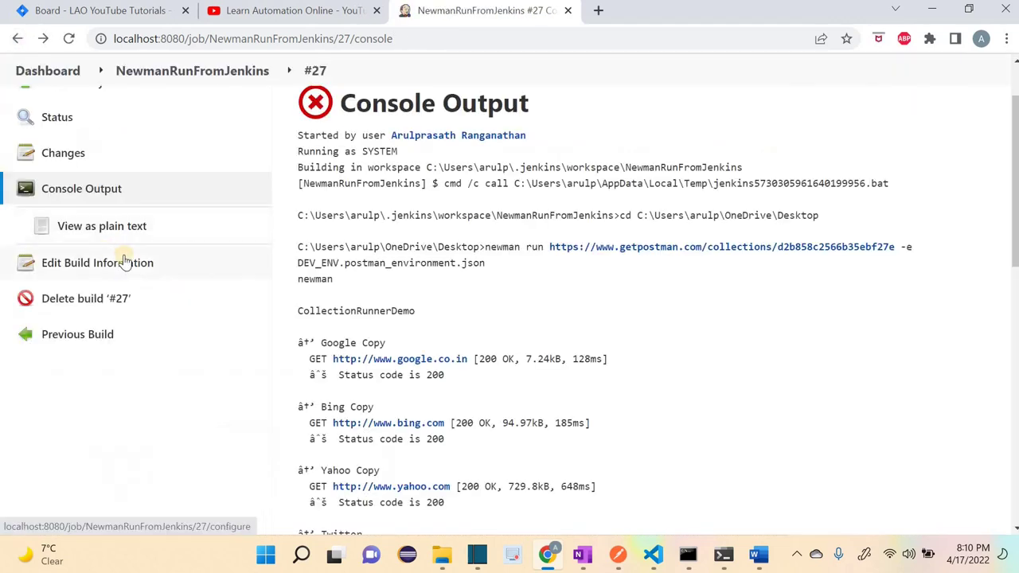
Step: Check the job's workspace and reload the NewmanRunFromJenkins project page
{"action": "left_click", "coordinate": [67, 163]}
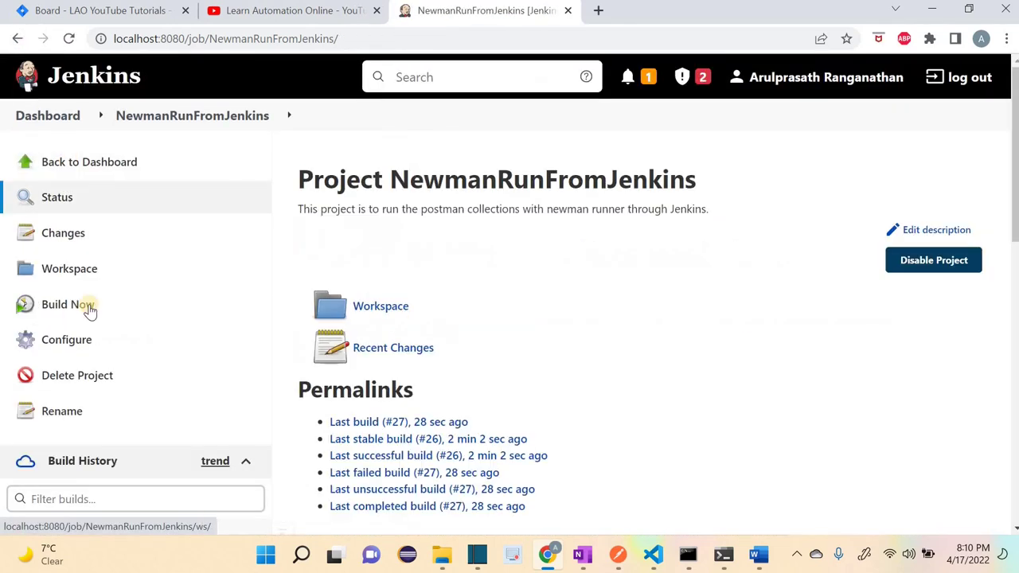
{"action": "left_click", "coordinate": [78, 271]}
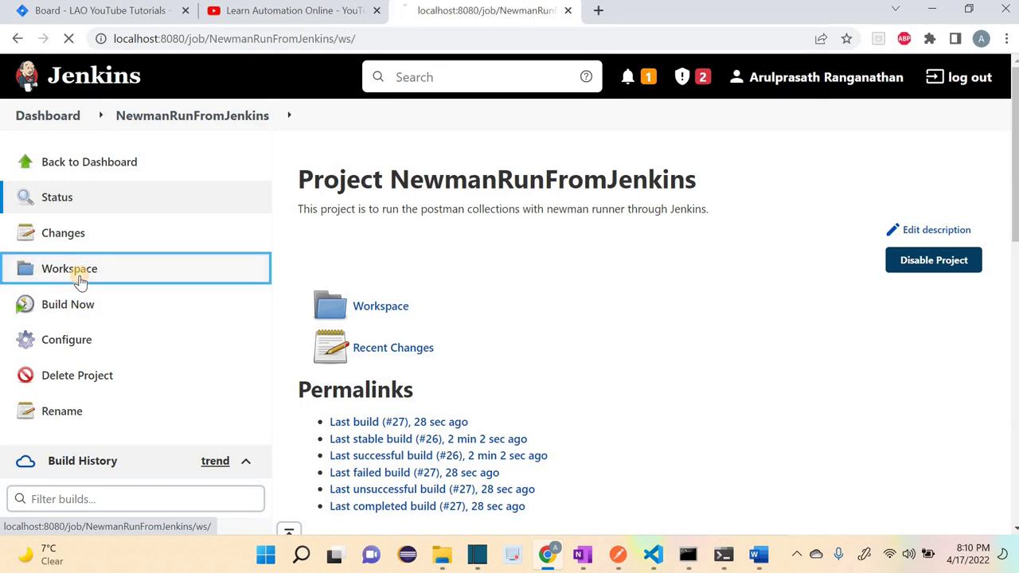
{"action": "left_click", "coordinate": [84, 163]}
{"action": "left_click", "coordinate": [450, 350]}
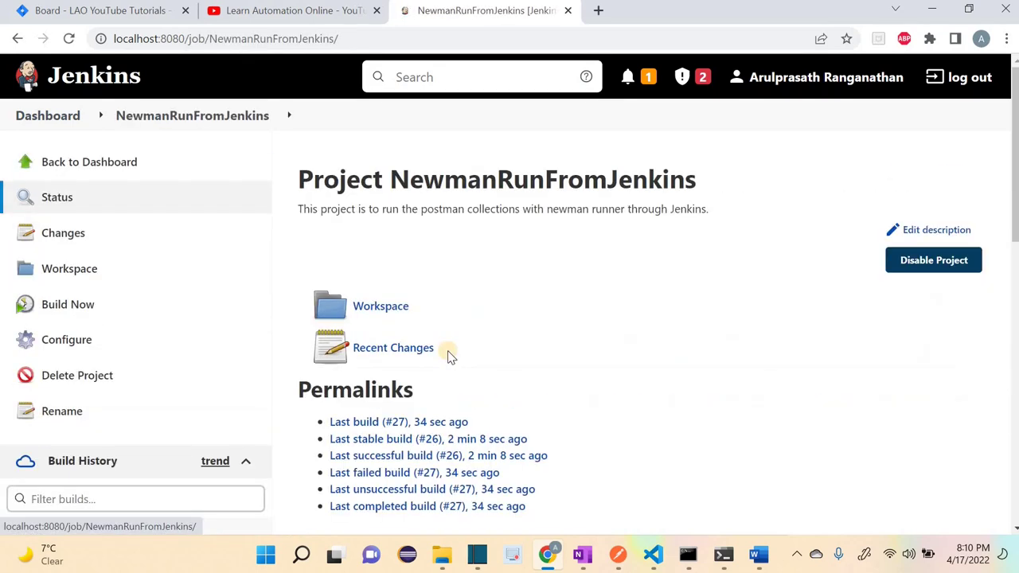
{"action": "left_click", "coordinate": [70, 38]}
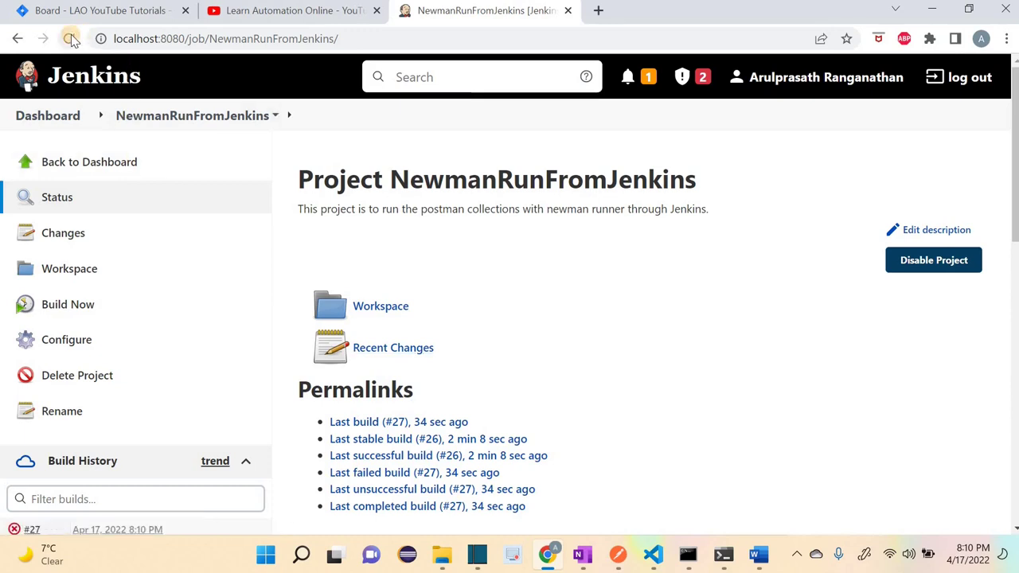
{"action": "left_click", "coordinate": [70, 39]}
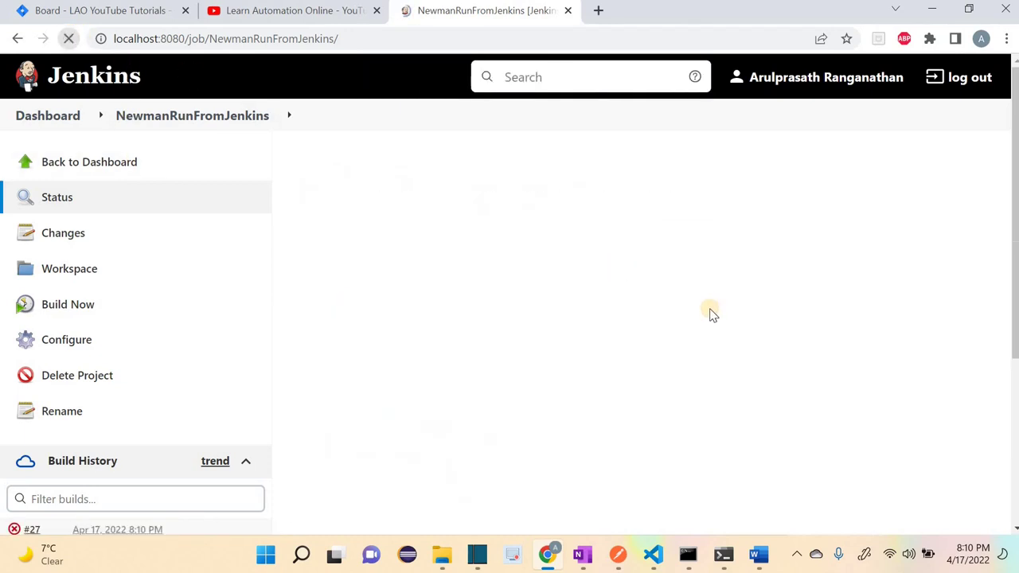
Step: Review build #27, then trigger build #28 and watch it appear in Build History
{"action": "scroll", "coordinate": [710, 313], "scroll_direction": "down", "scroll_amount": 3}
{"action": "scroll", "coordinate": [708, 318], "scroll_direction": "up", "scroll_amount": 4}
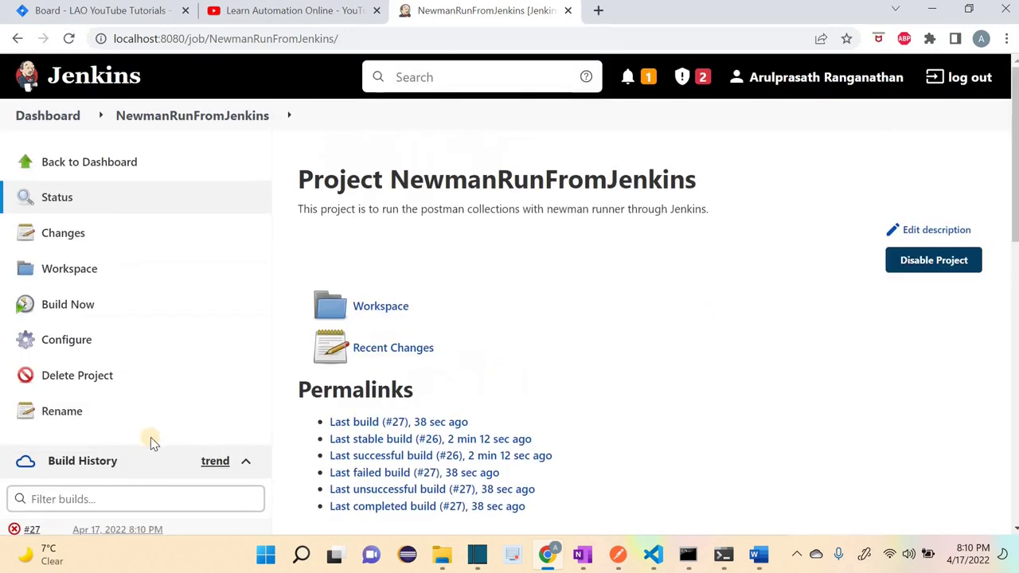
{"action": "scroll", "coordinate": [135, 456], "scroll_direction": "down", "scroll_amount": 2}
{"action": "left_click", "coordinate": [136, 452]}
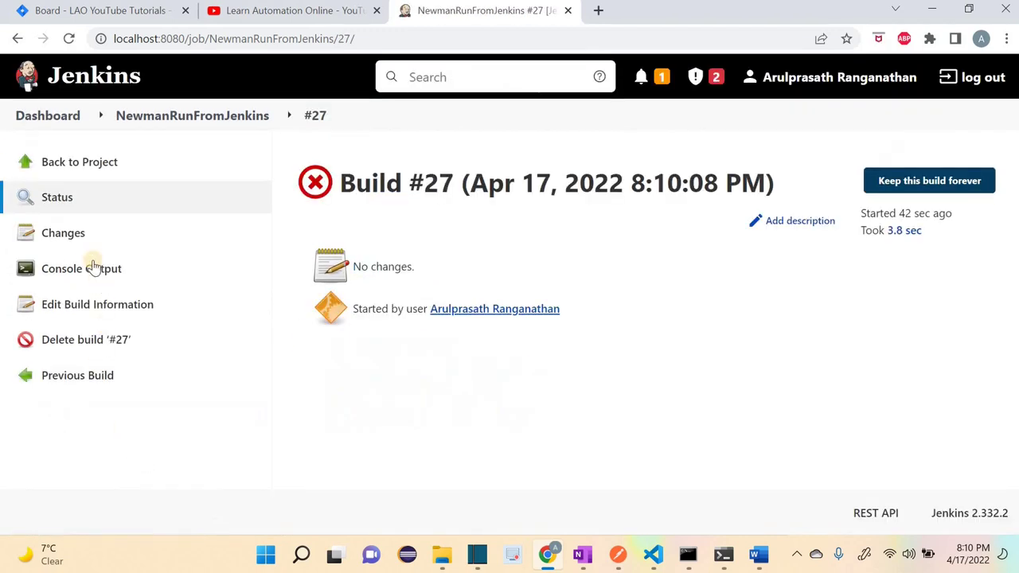
{"action": "left_click", "coordinate": [70, 164]}
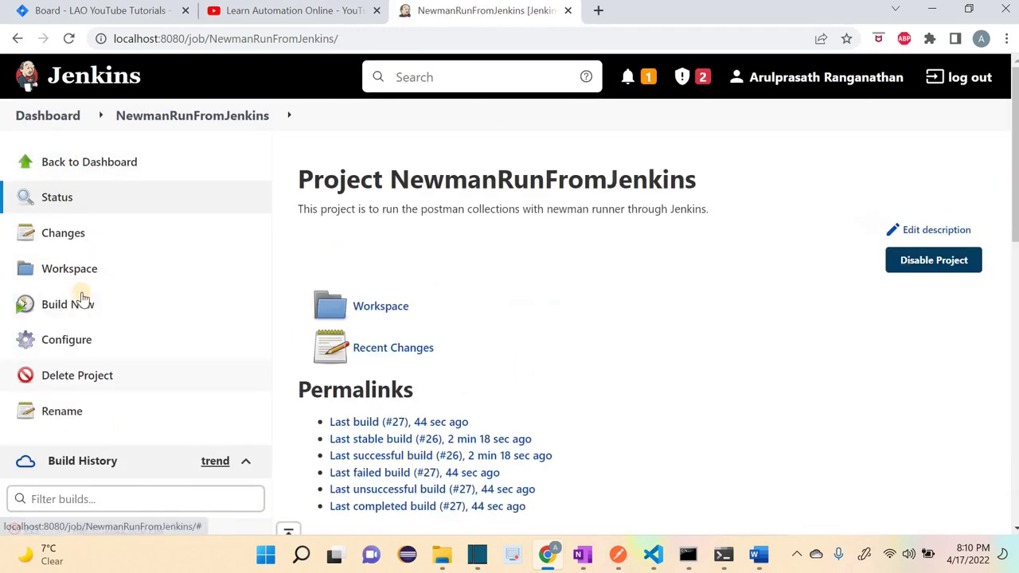
{"action": "left_click", "coordinate": [82, 309]}
{"action": "scroll", "coordinate": [291, 357], "scroll_direction": "down", "scroll_amount": 4}
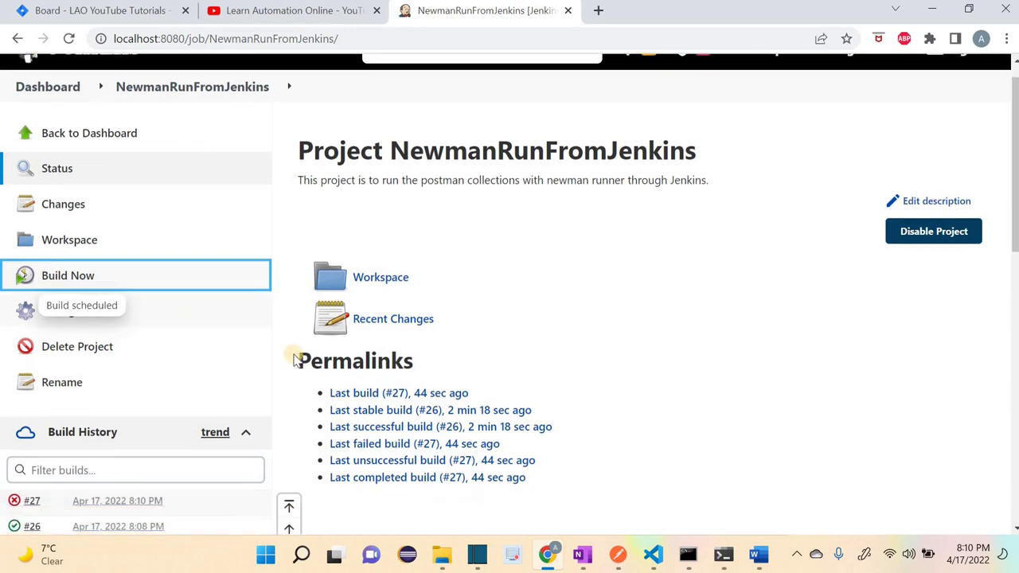
{"action": "scroll", "coordinate": [309, 389], "scroll_direction": "up", "scroll_amount": 1}
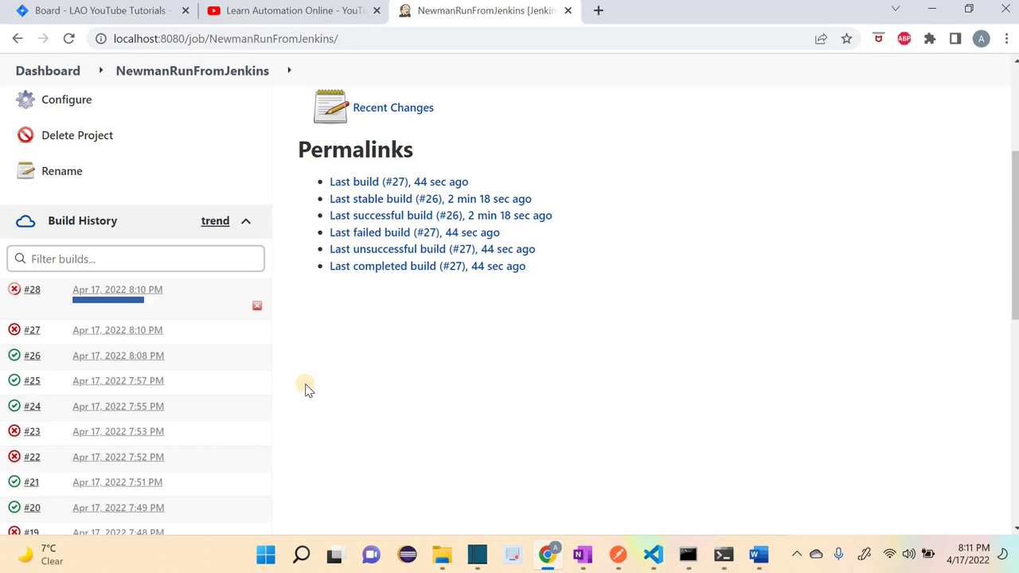
Step: Show build #28's console log as plain text and scroll to its ending FAILURE error
{"action": "left_click", "coordinate": [149, 291]}
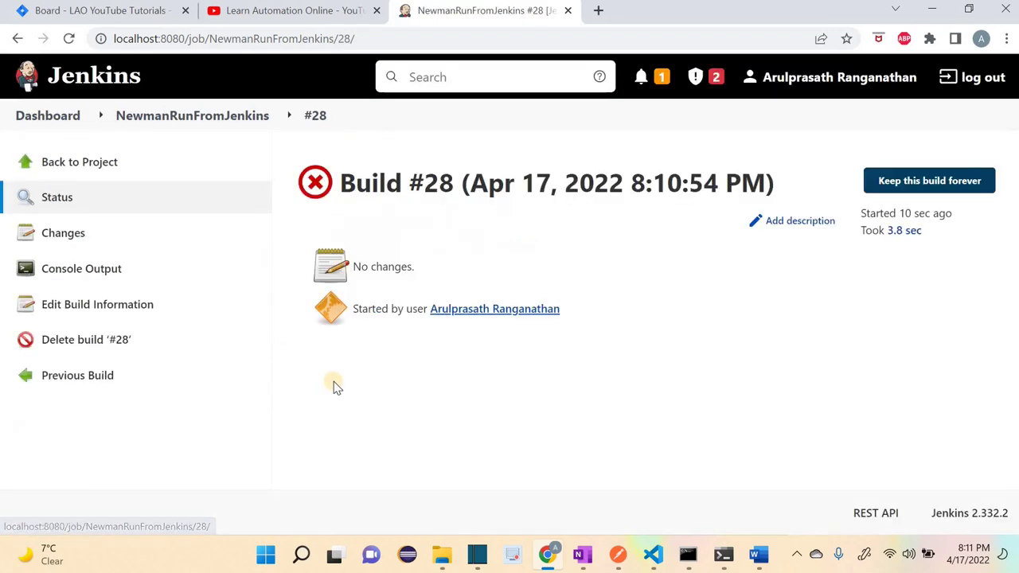
{"action": "left_click", "coordinate": [94, 269]}
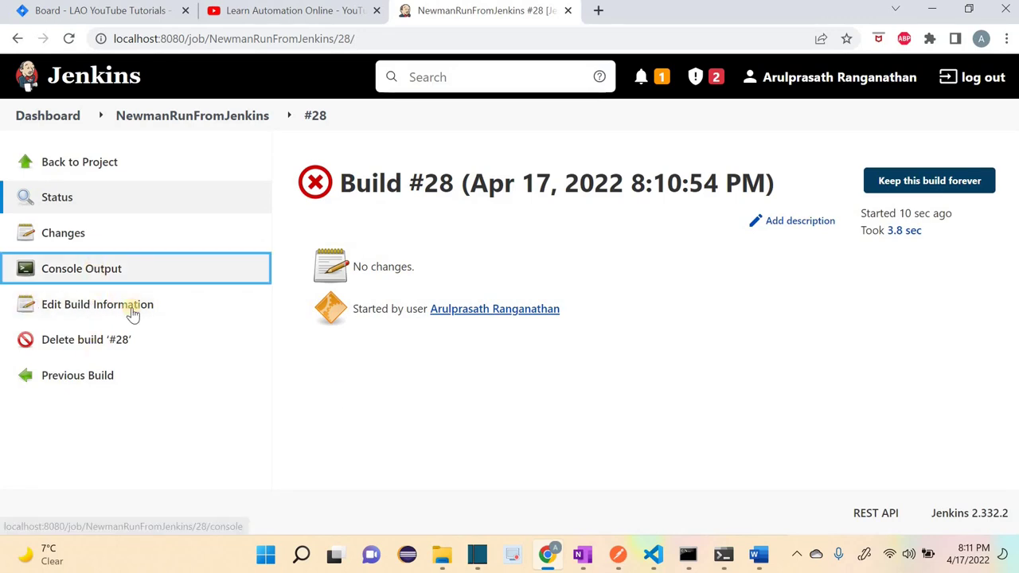
{"action": "left_click", "coordinate": [136, 305]}
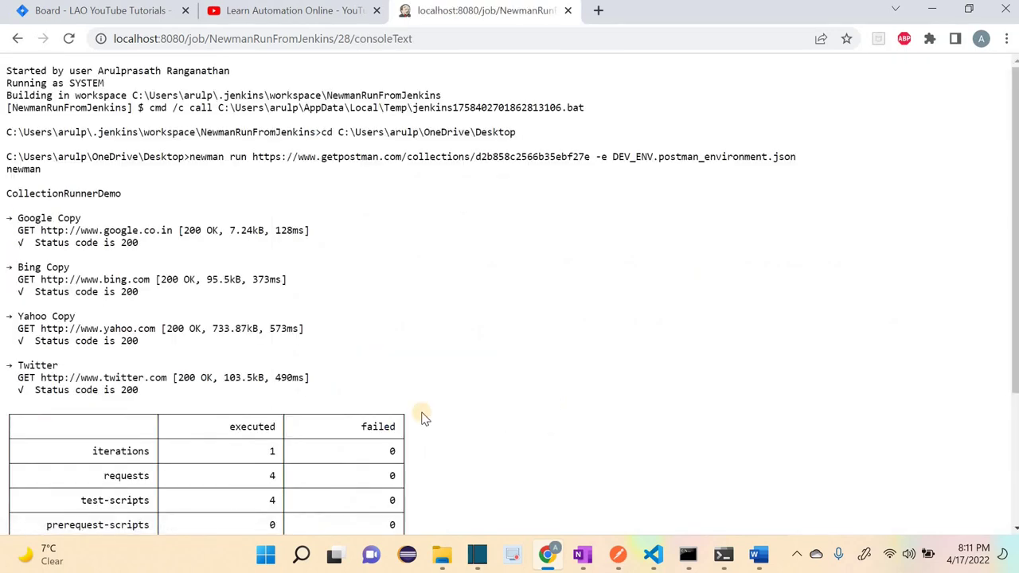
{"action": "scroll", "coordinate": [423, 418], "scroll_direction": "down", "scroll_amount": 3}
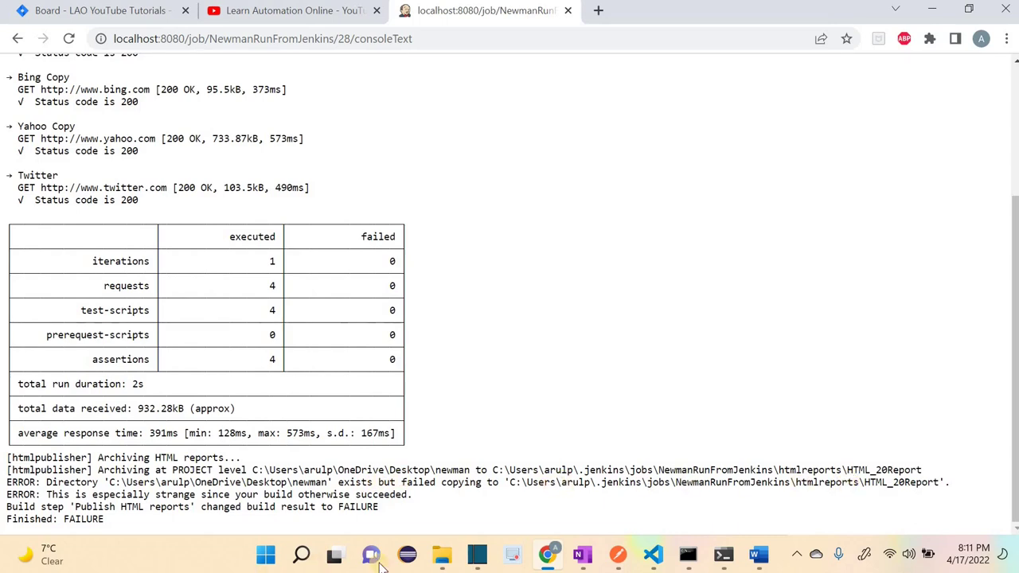
Step: Open the desktop's newman folder in File Explorer and refresh it to confirm it is empty
{"action": "mouse_move", "coordinate": [441, 565]}
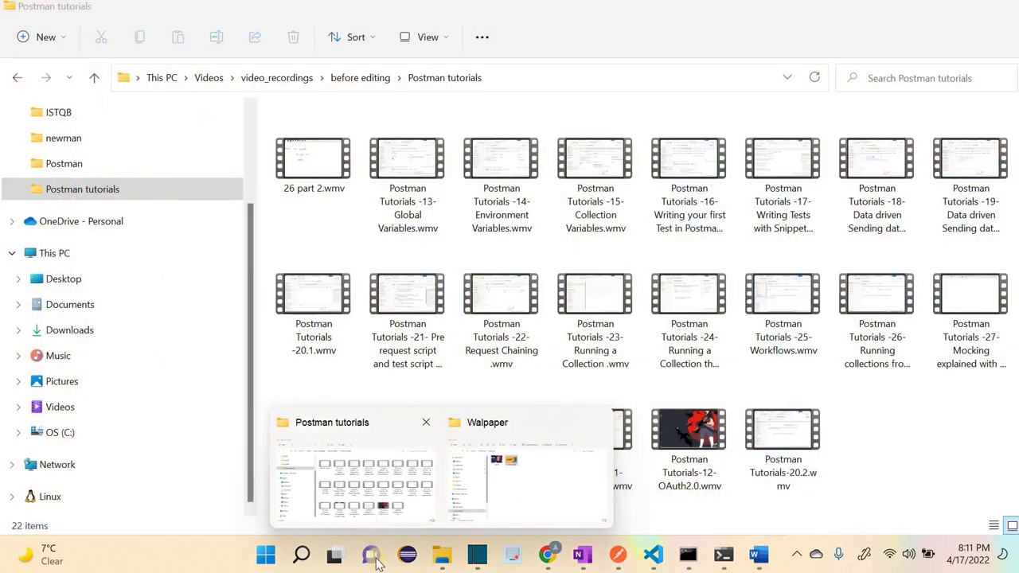
{"action": "left_click", "coordinate": [344, 482]}
{"action": "key", "text": "super+d"}
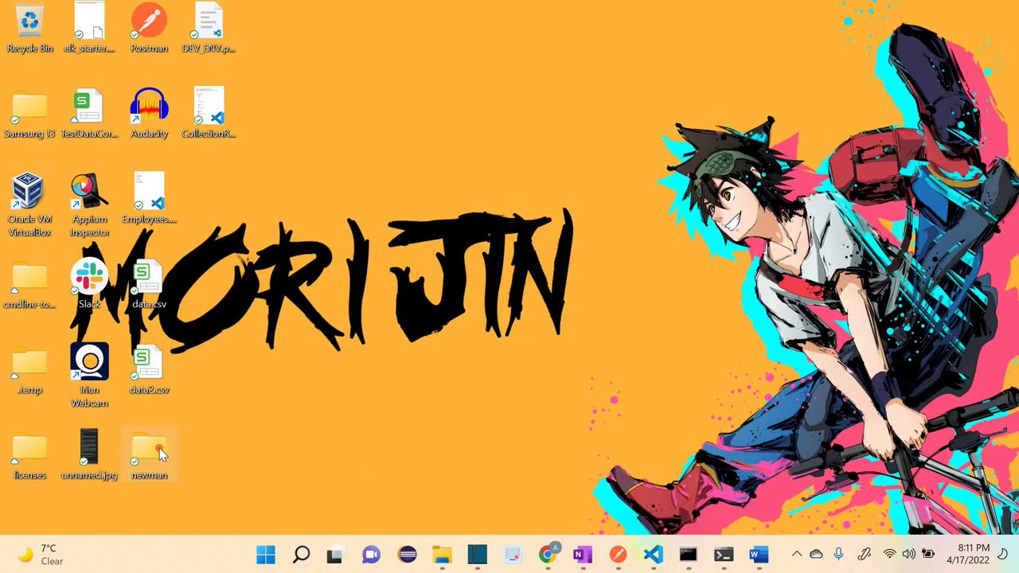
{"action": "double_click", "coordinate": [158, 453]}
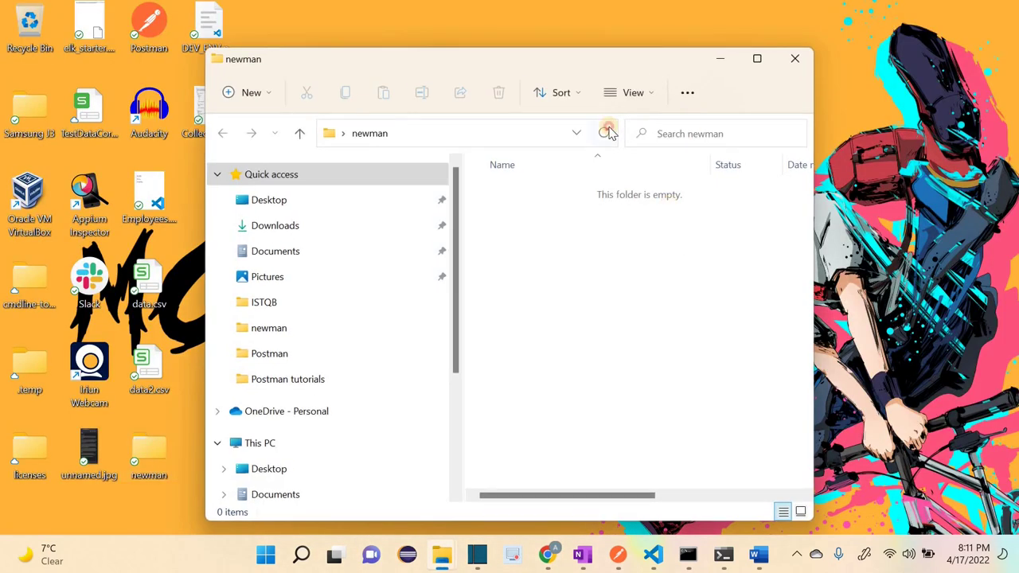
{"action": "left_click", "coordinate": [608, 133]}
{"action": "left_click", "coordinate": [547, 555]}
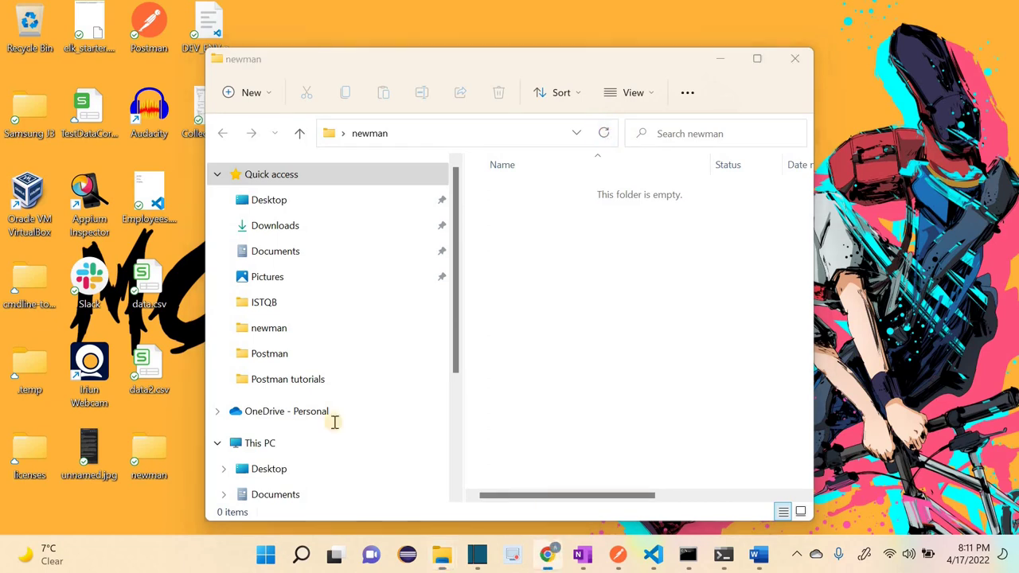